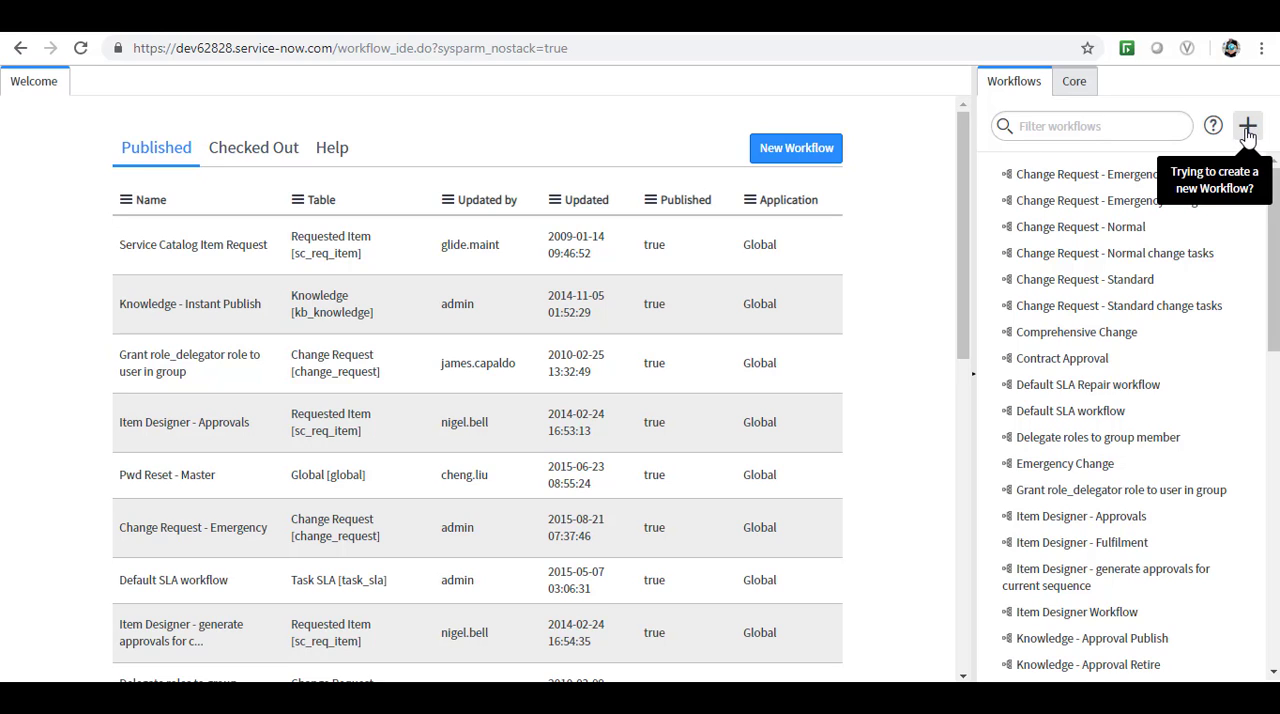
Start a new workflow named Test-Workflow-NOC that runs on the Problem [problem] table.
left_click(800, 150)
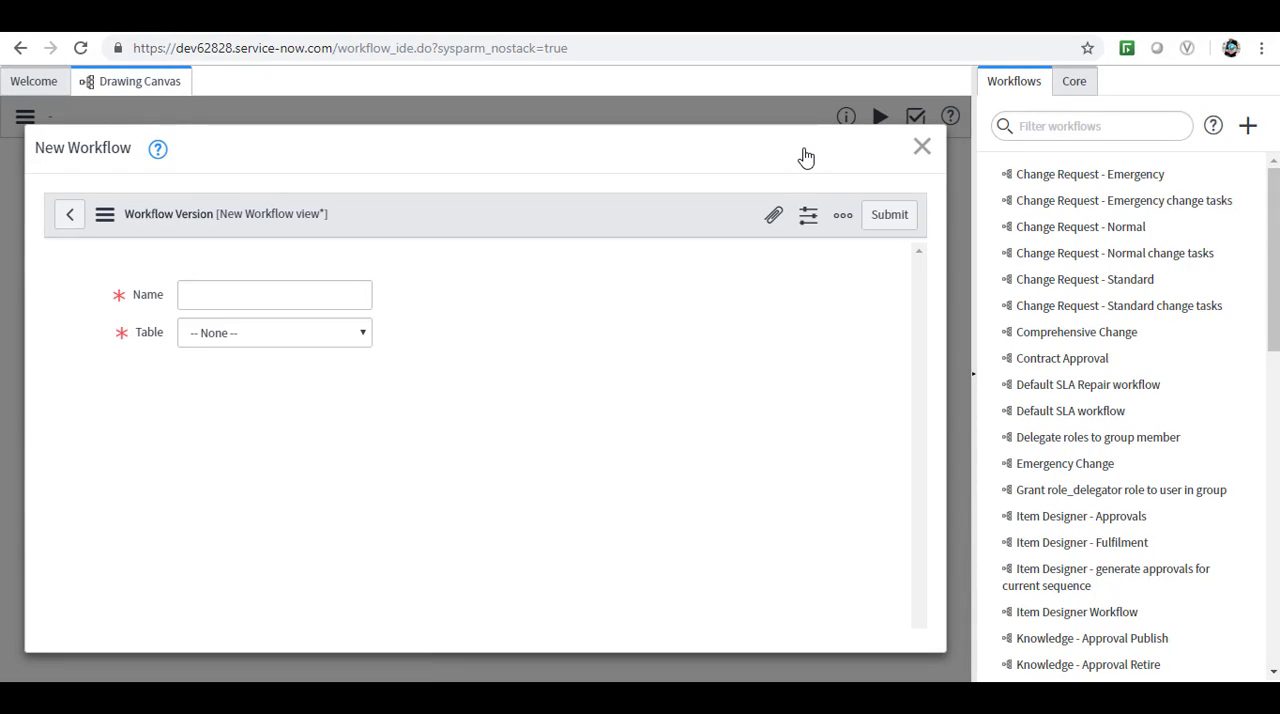
left_click(197, 291)
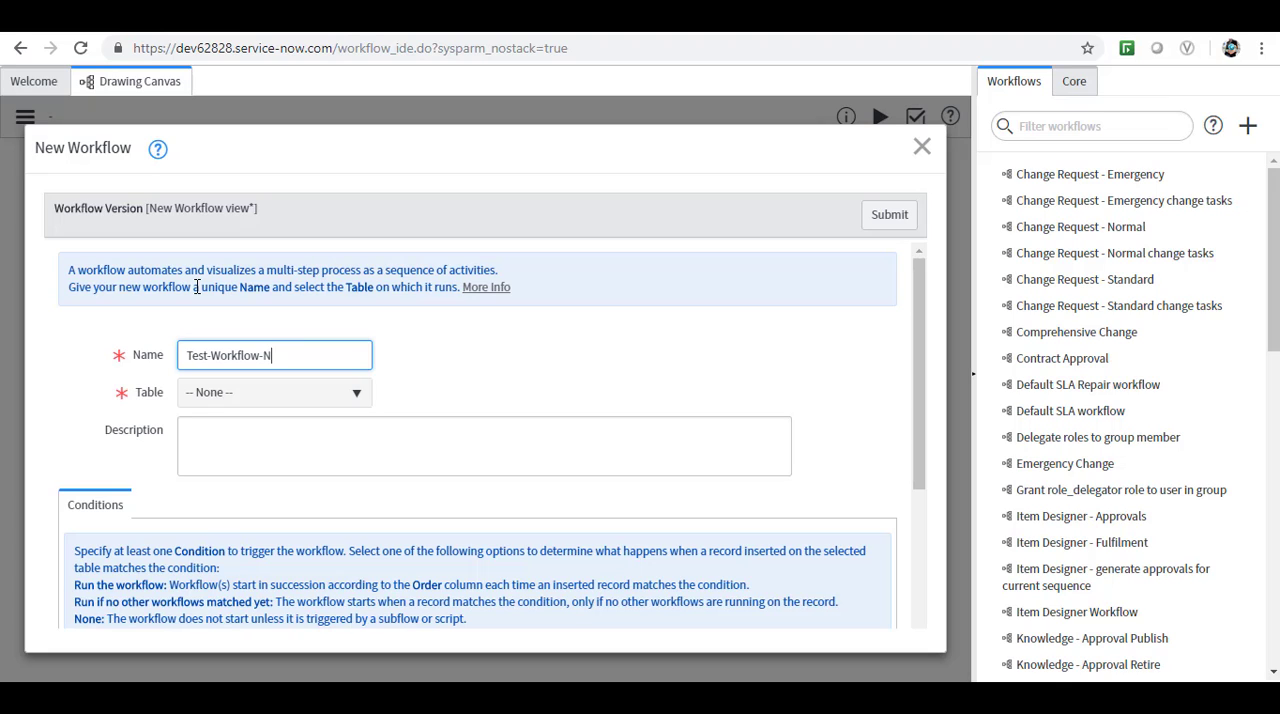
left_click(357, 398)
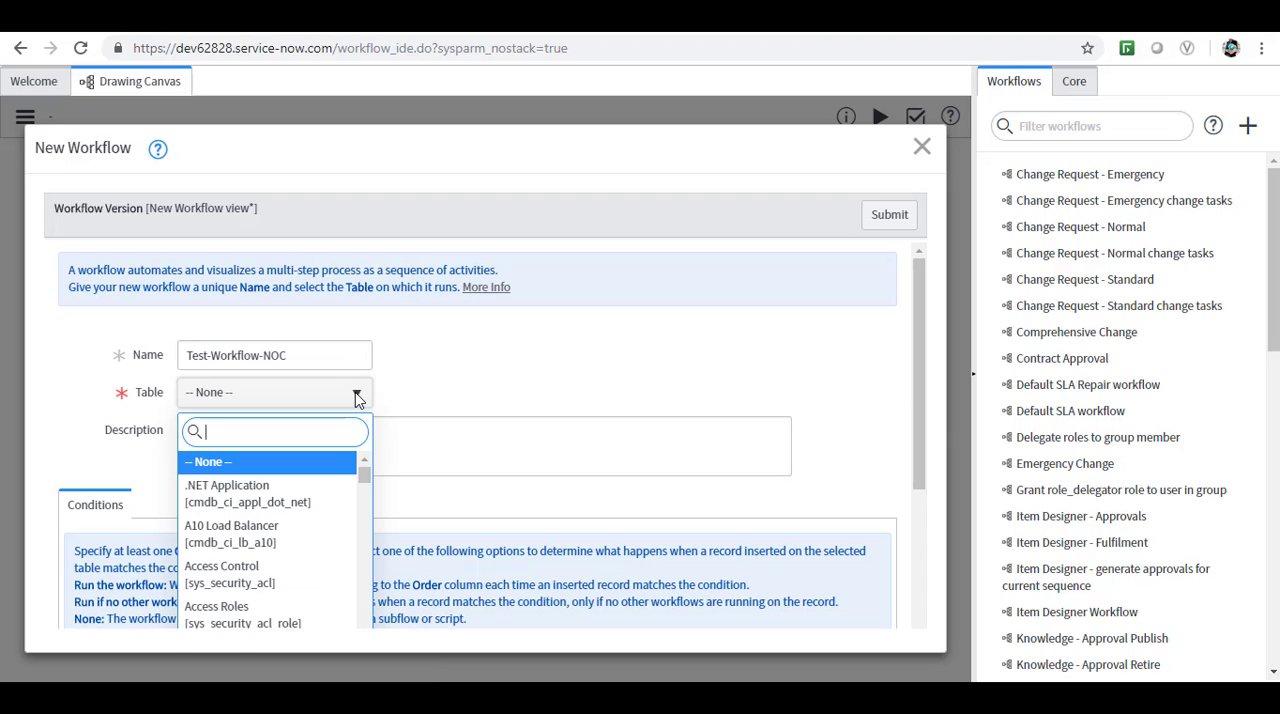
left_click(357, 398)
left_click(357, 398)
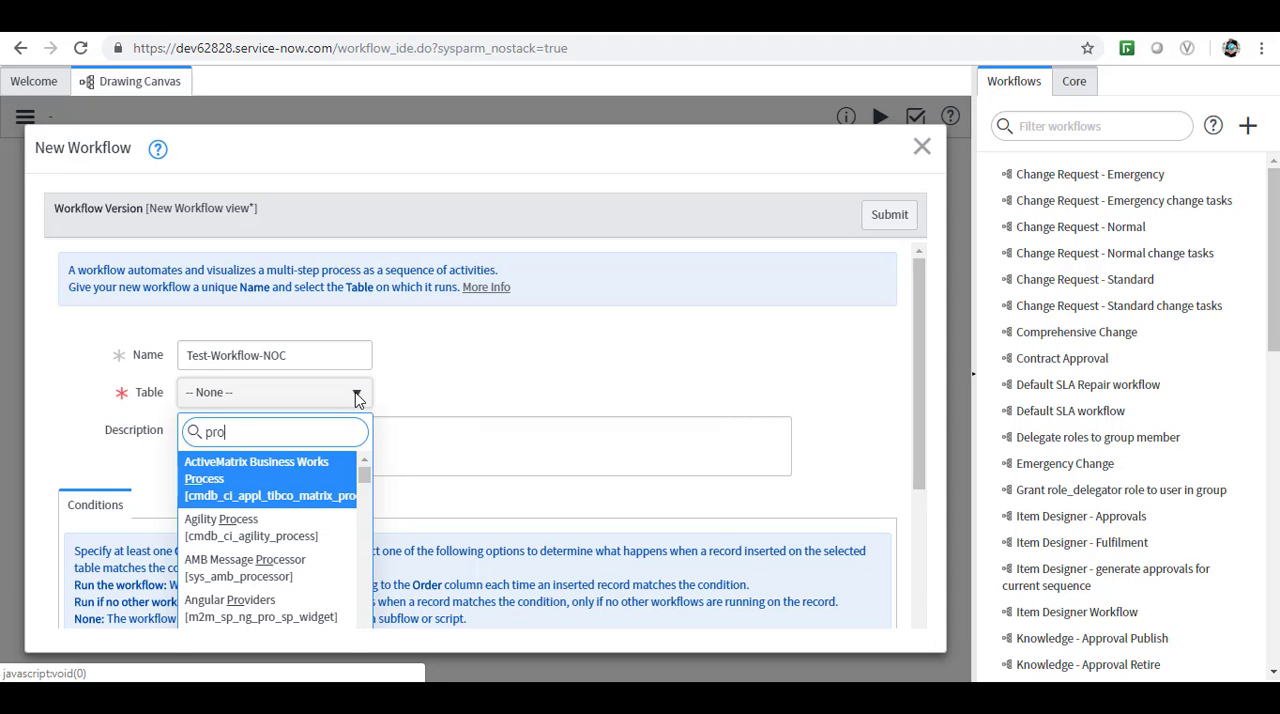
type("prob")
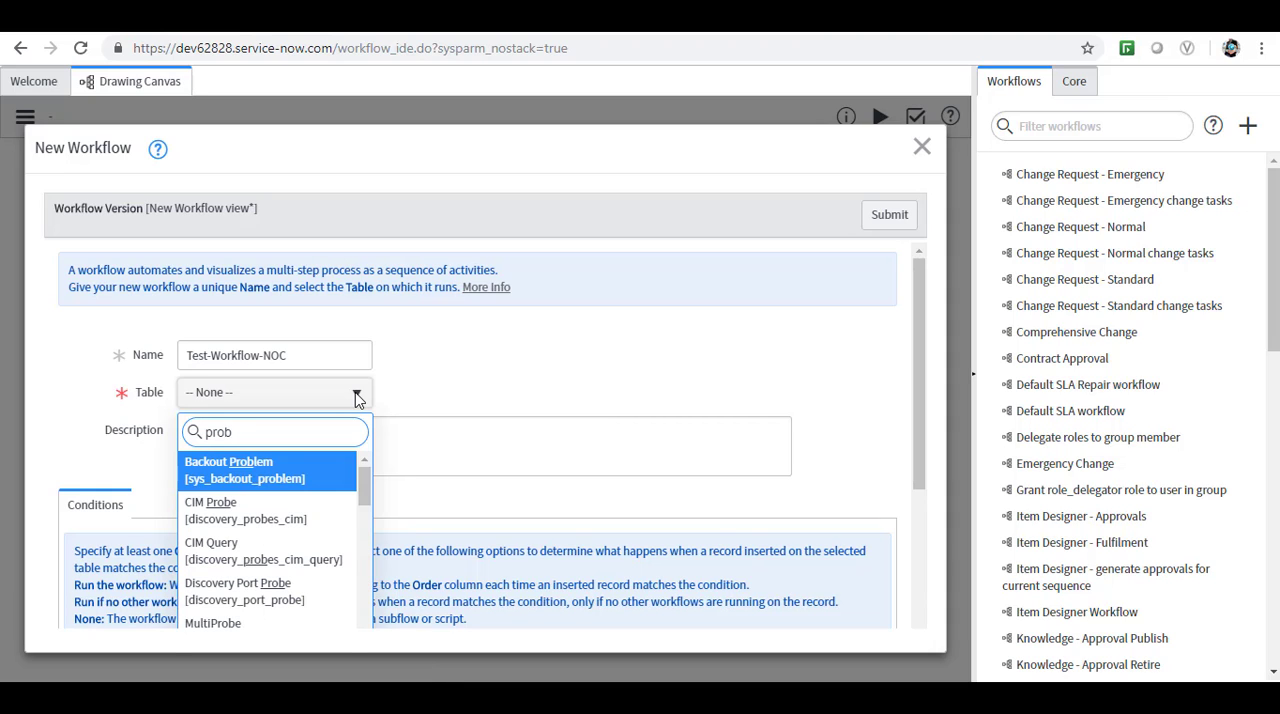
type("e")
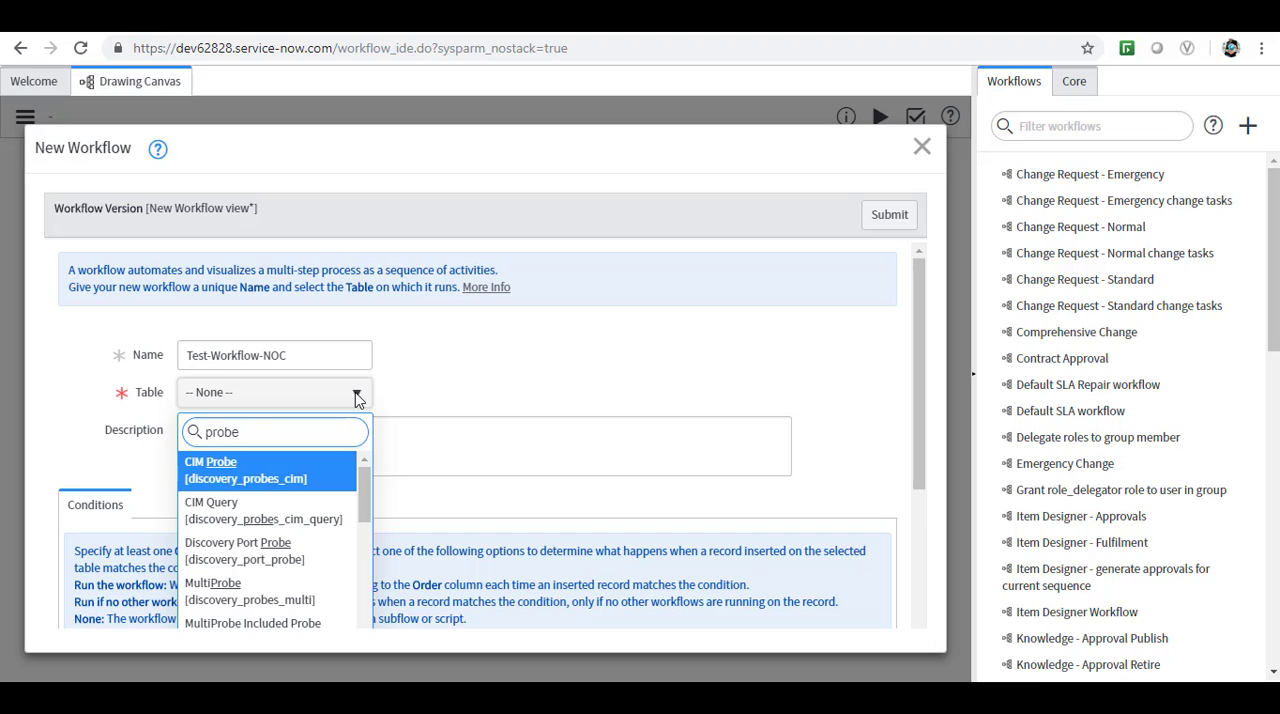
type("m")
key("BackSpace")
key("BackSpace")
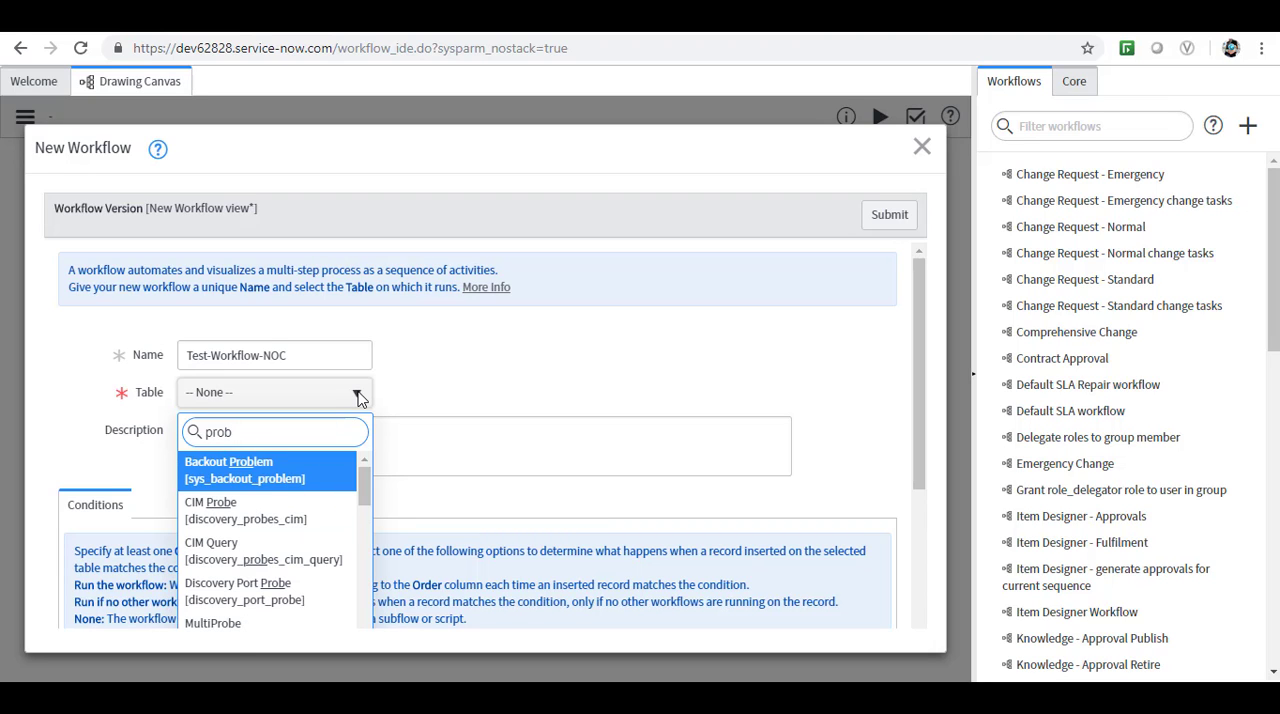
type("lem")
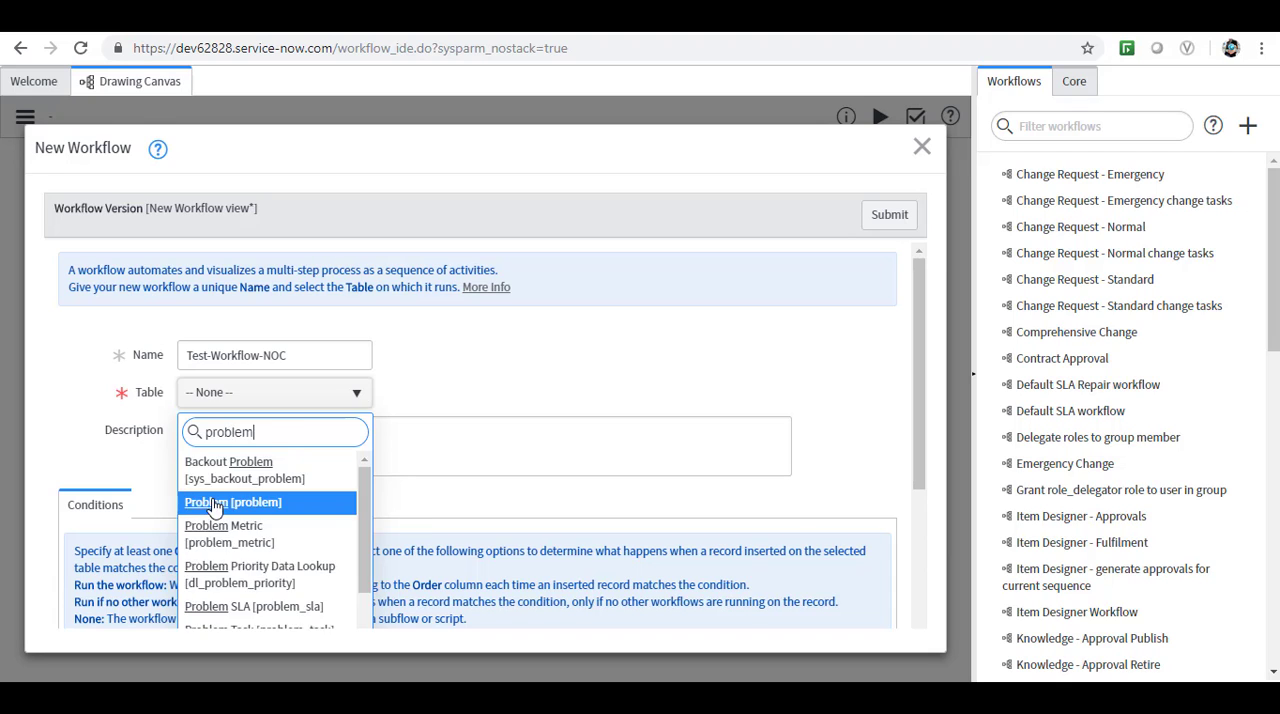
left_click(210, 502)
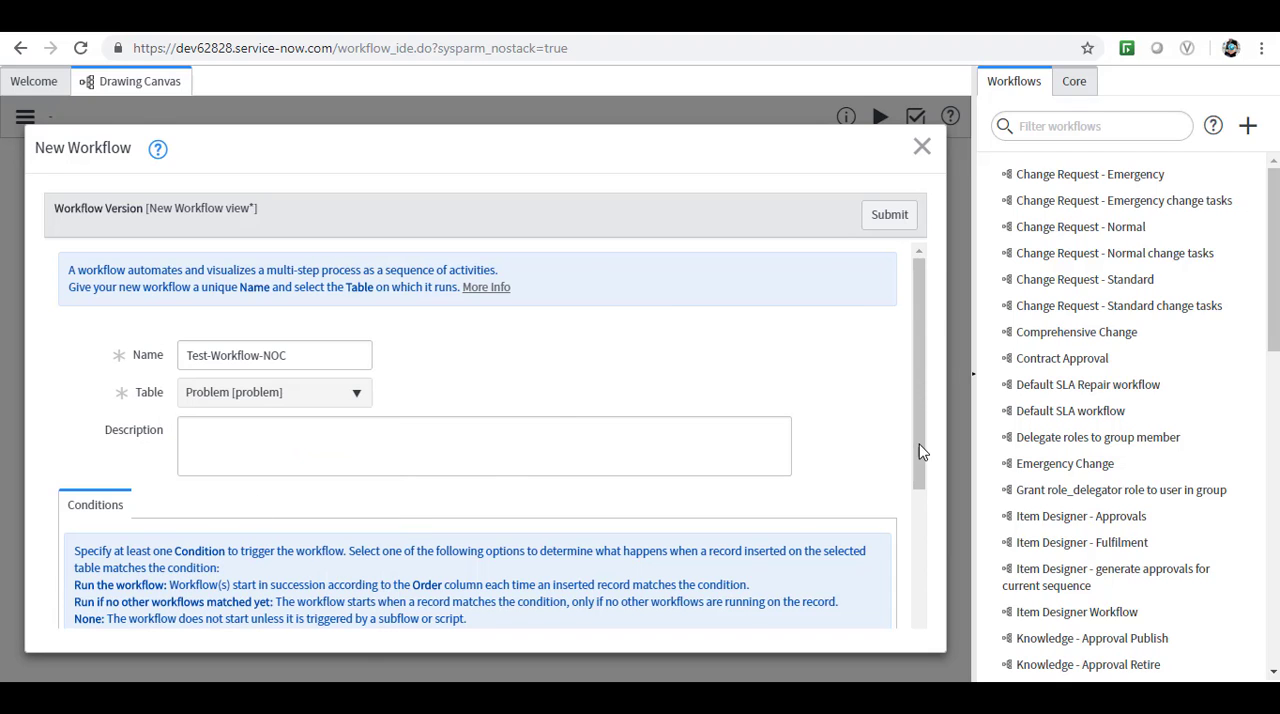
Set the new workflow's condition-match option to Run the workflow always.
left_click(914, 569)
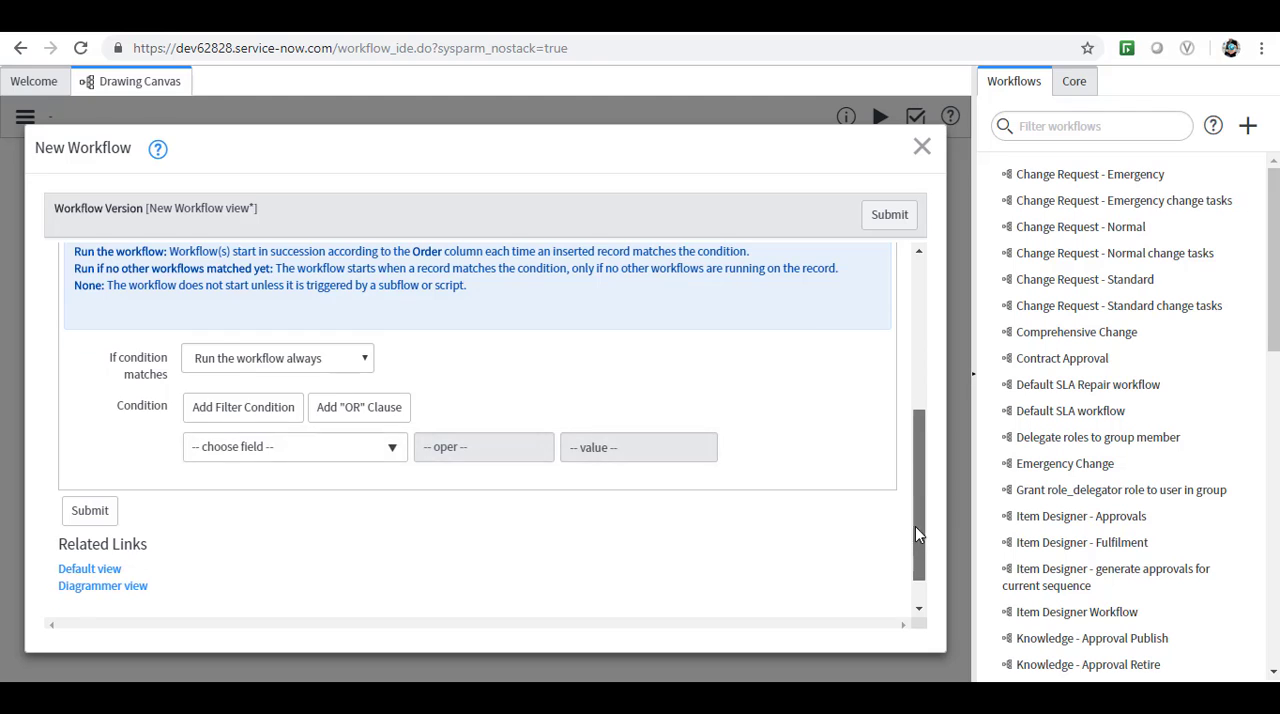
scroll(915, 526, "up", 3)
scroll(924, 460, "down", 3)
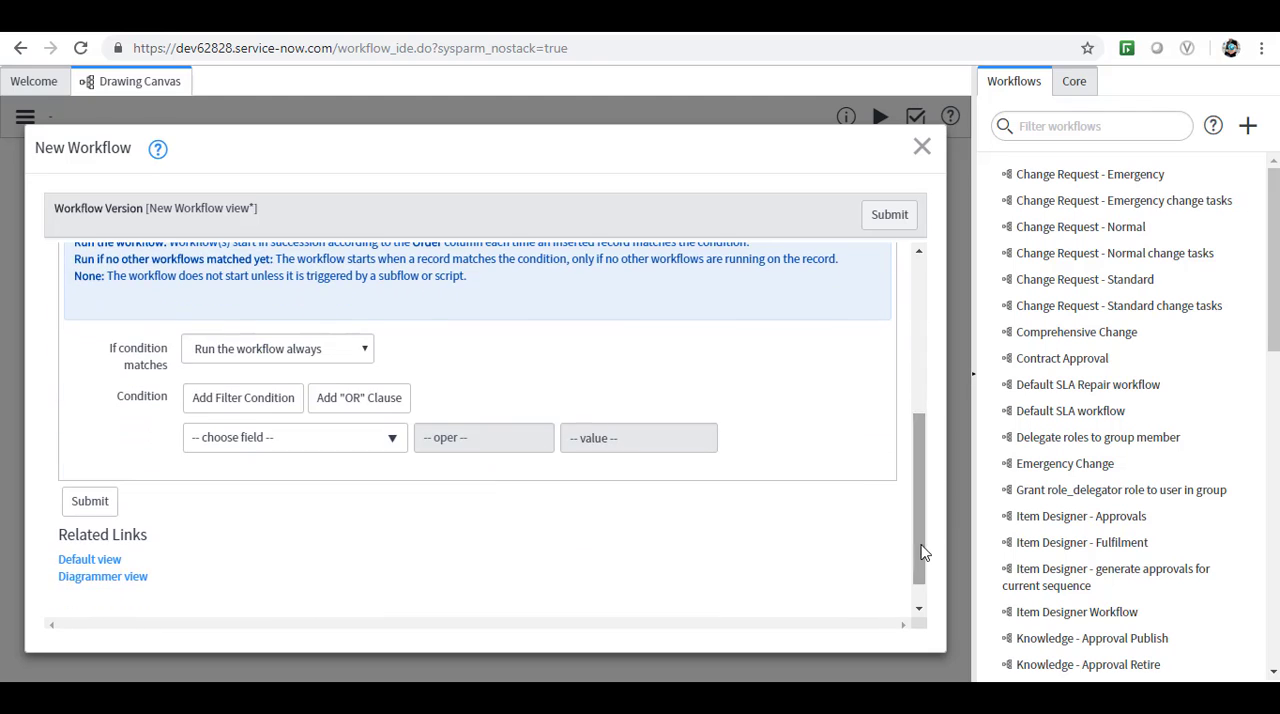
left_click(367, 352)
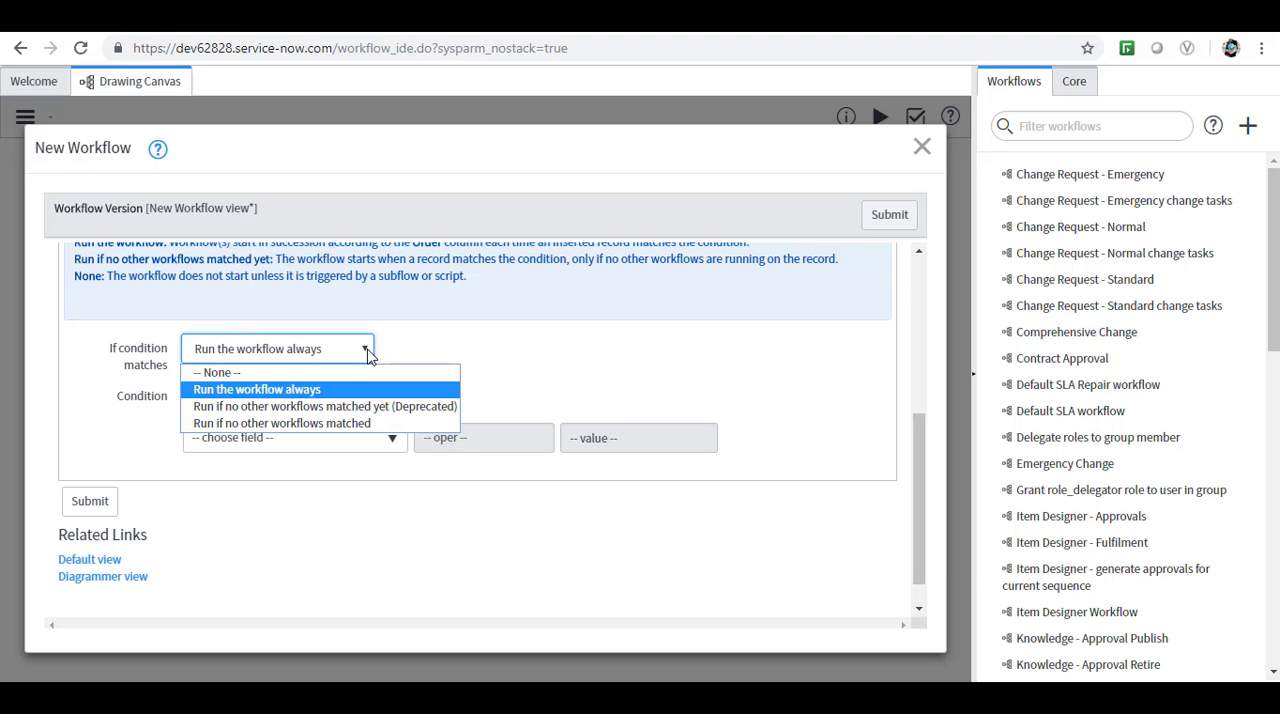
left_click(330, 392)
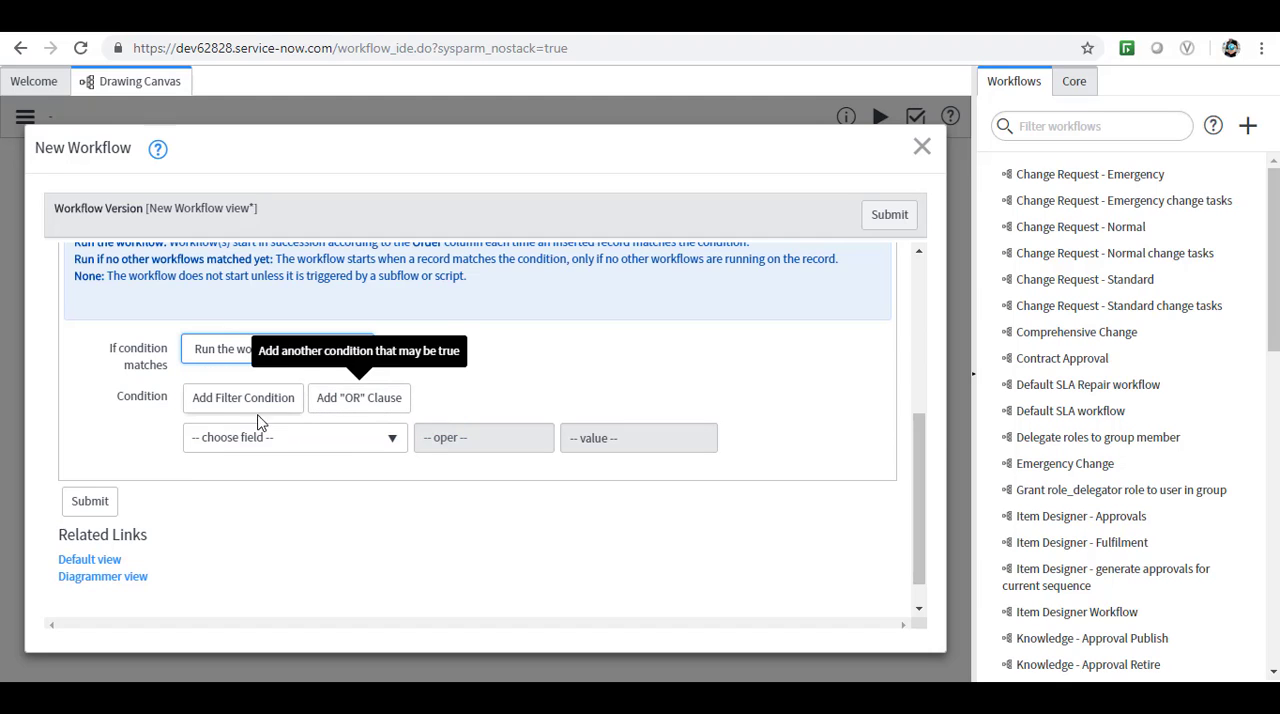
left_click(393, 446)
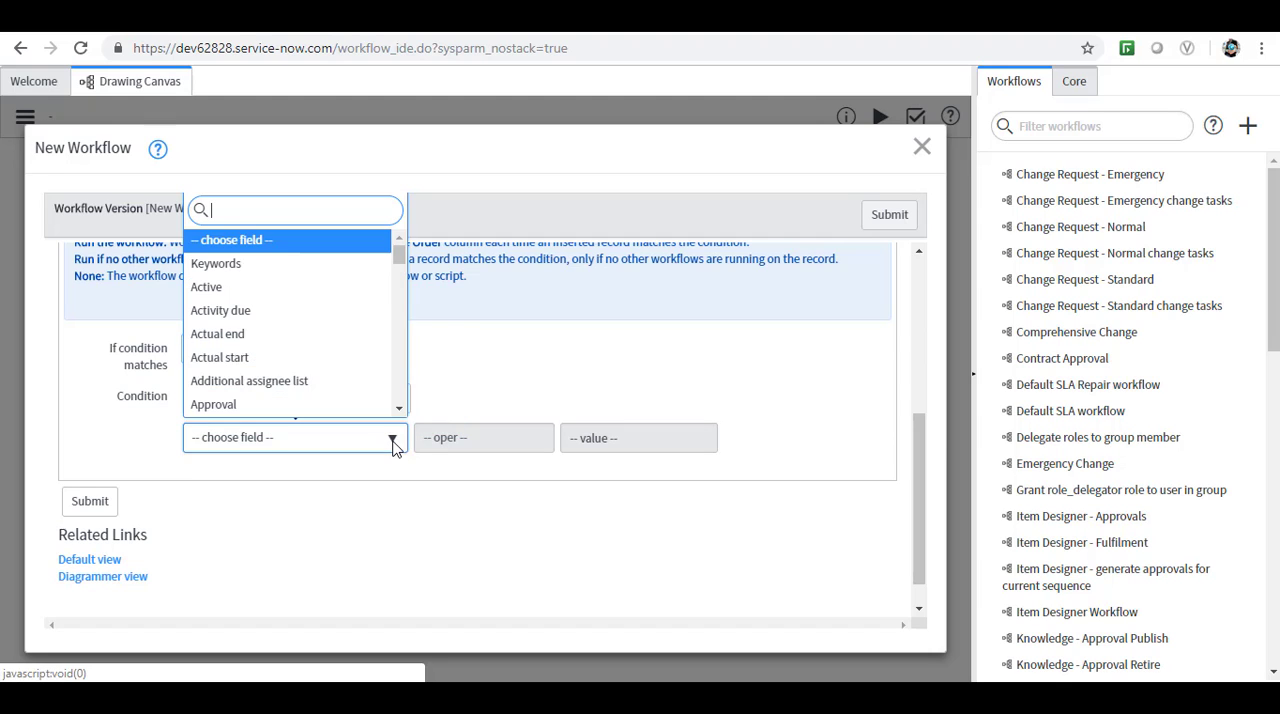
type("st")
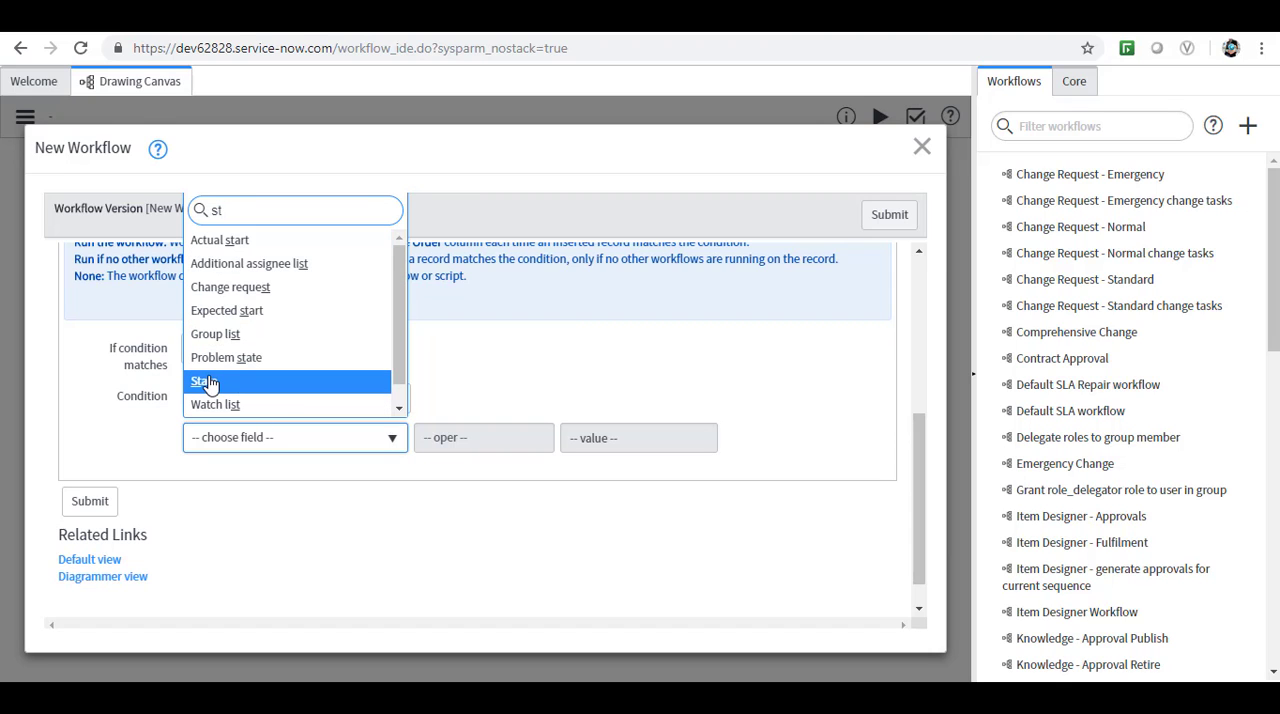
left_click(209, 383)
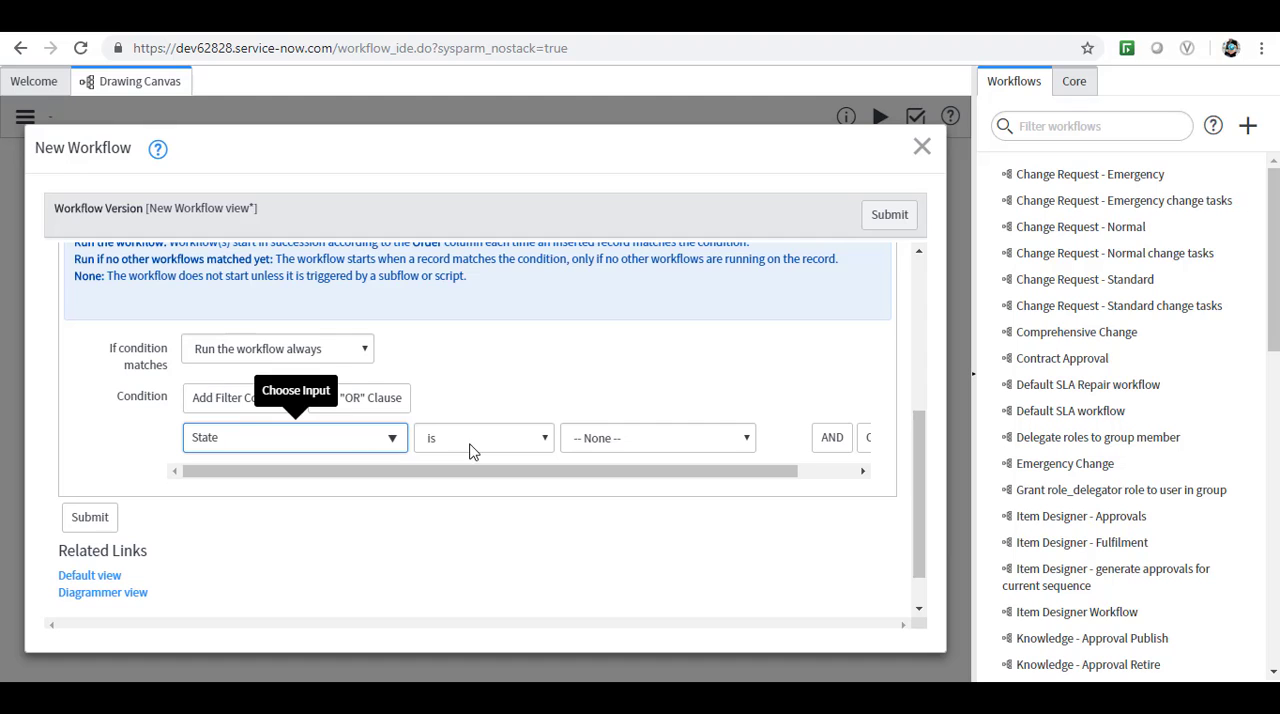
left_click(381, 449)
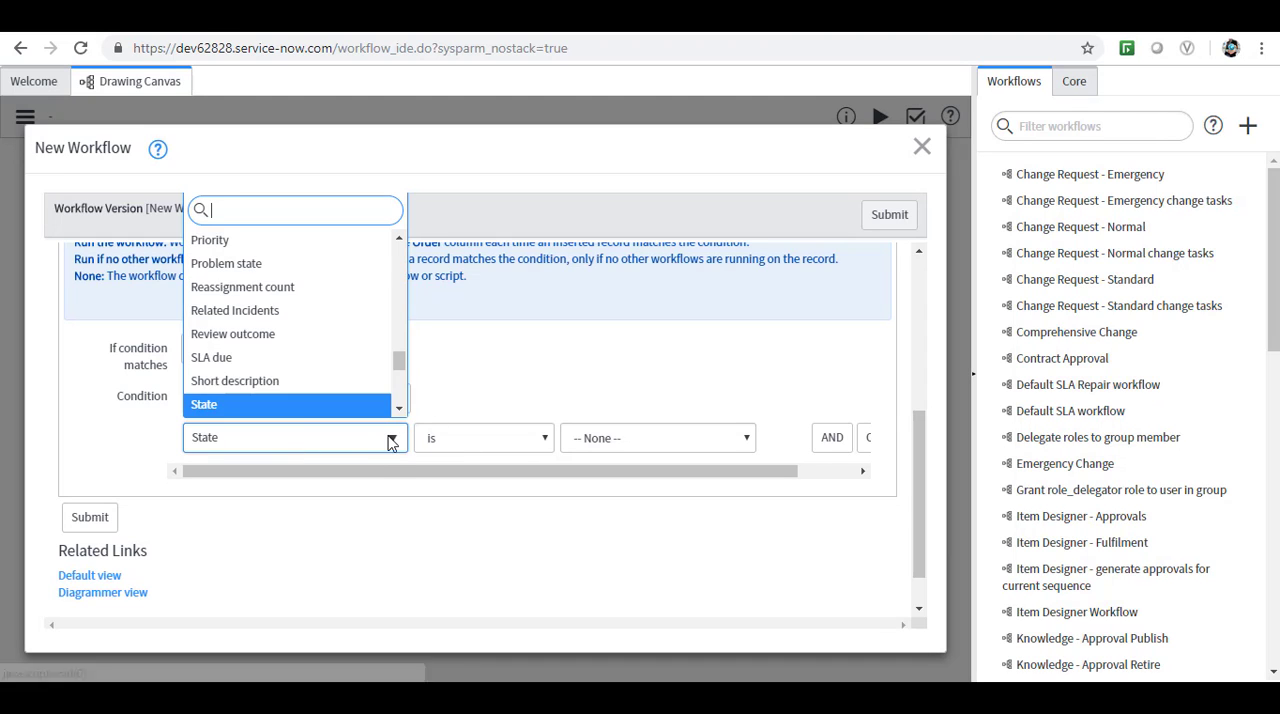
left_click_drag(400, 373, 400, 246)
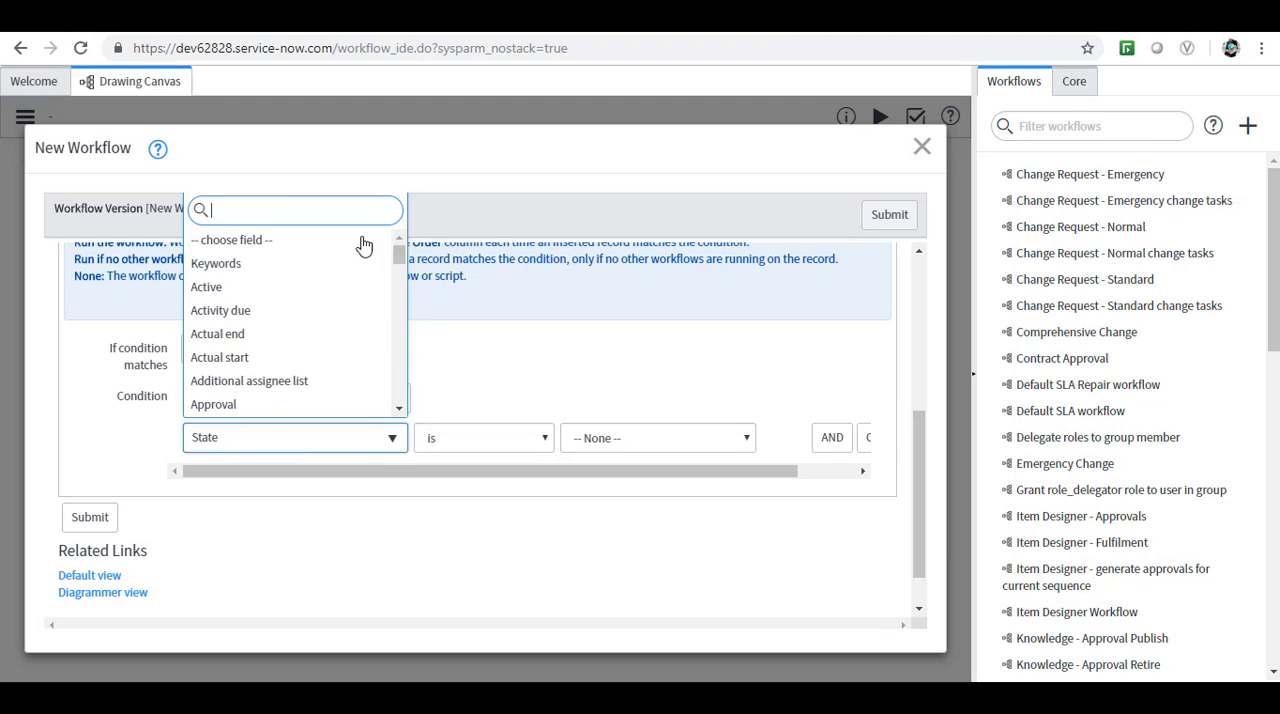
left_click(312, 241)
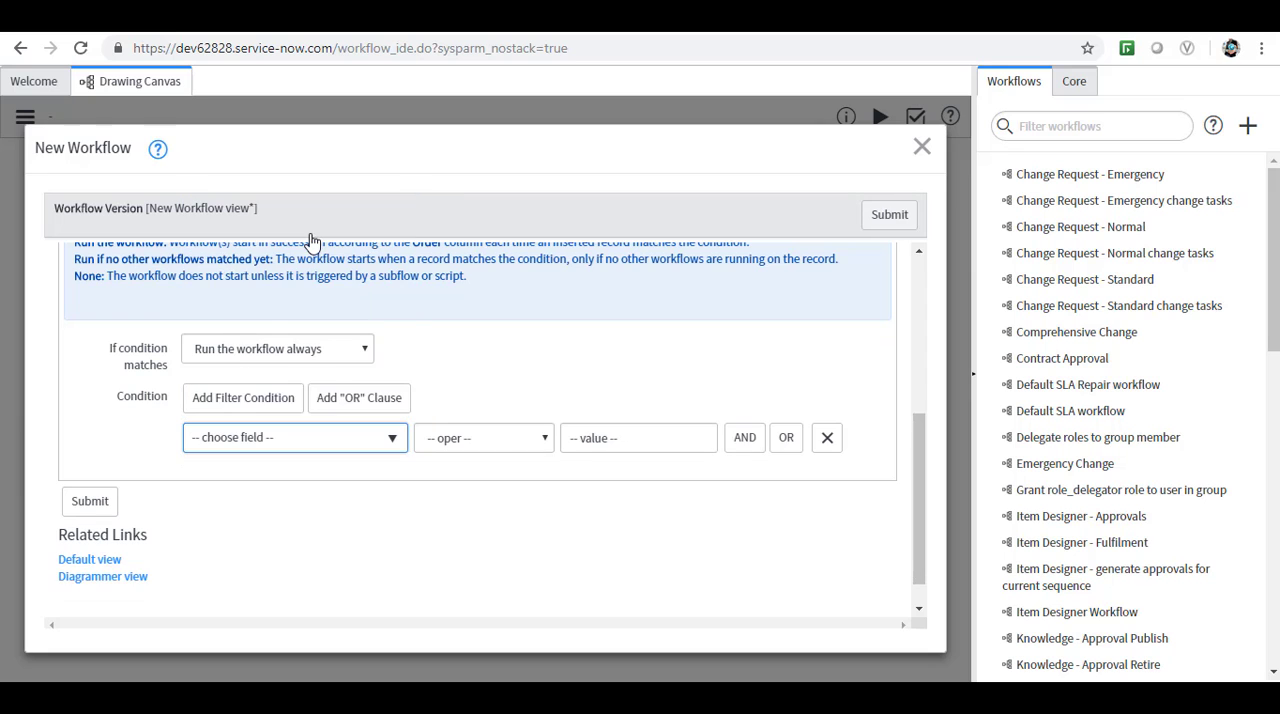
Submit the new workflow without any filter condition.
left_click(506, 518)
left_click(890, 215)
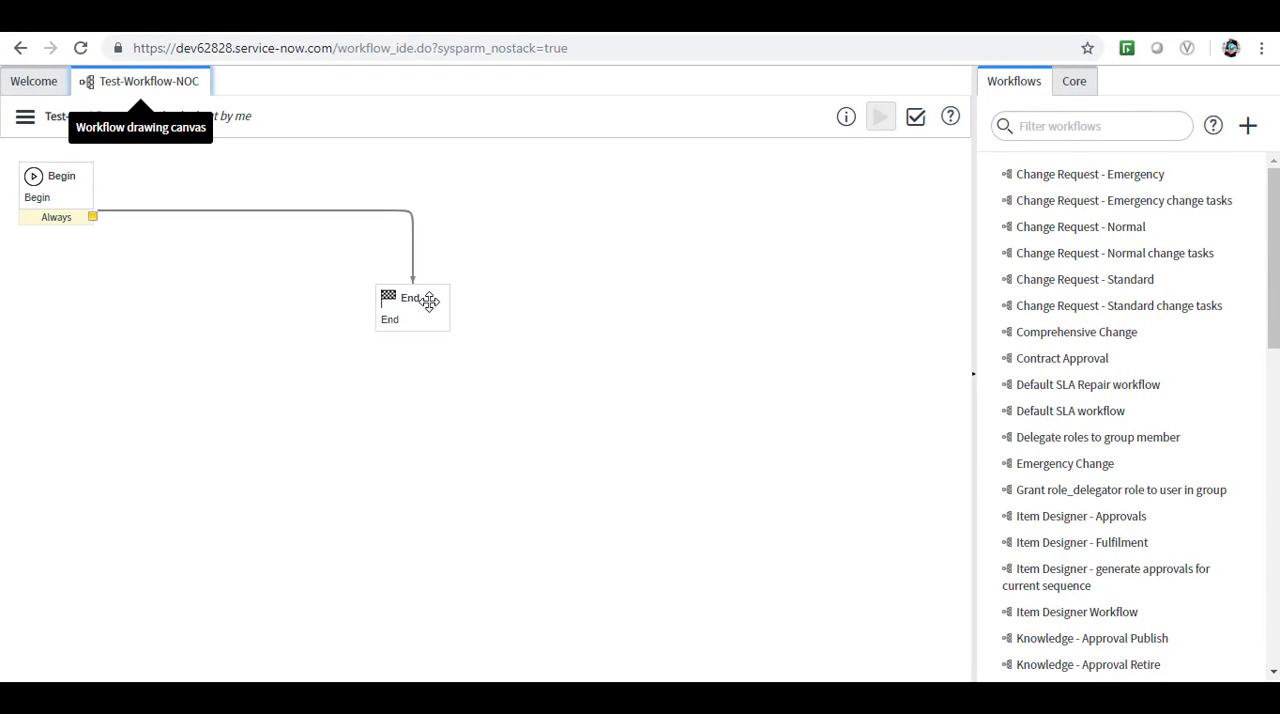
Review the workflow's properties, including its conditions and schedule, and update the record.
left_click(34, 128)
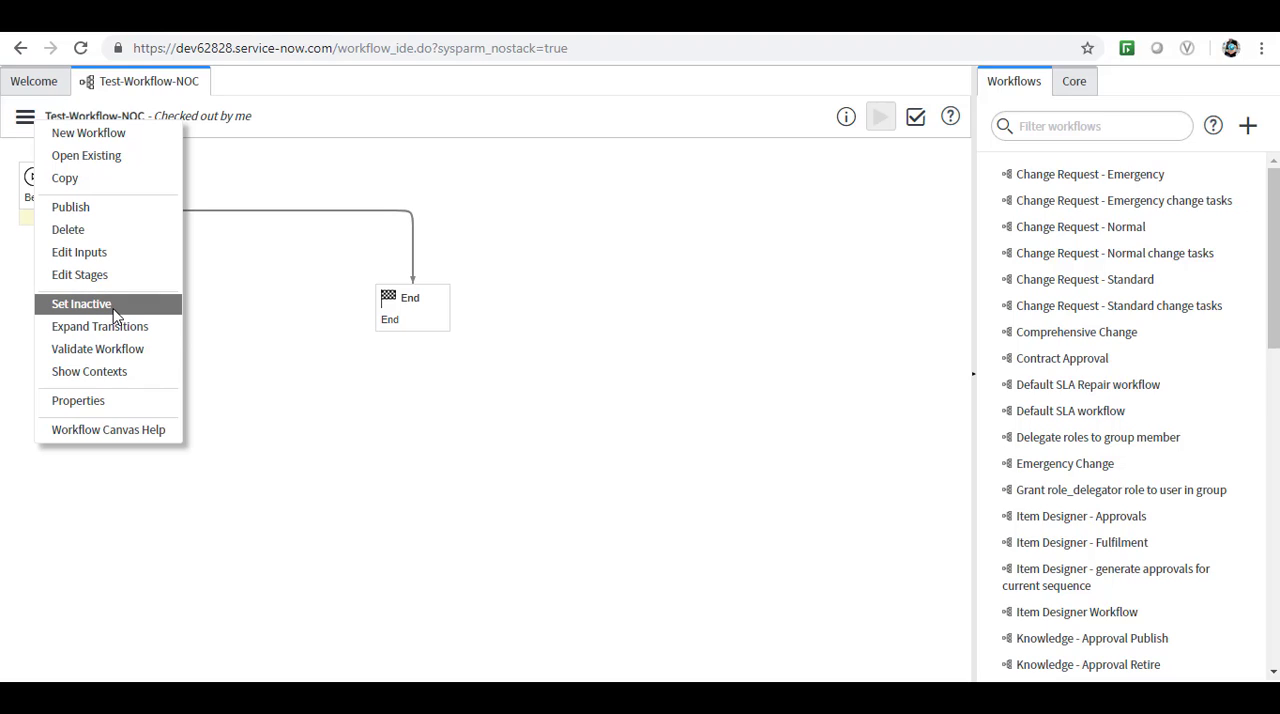
left_click(101, 407)
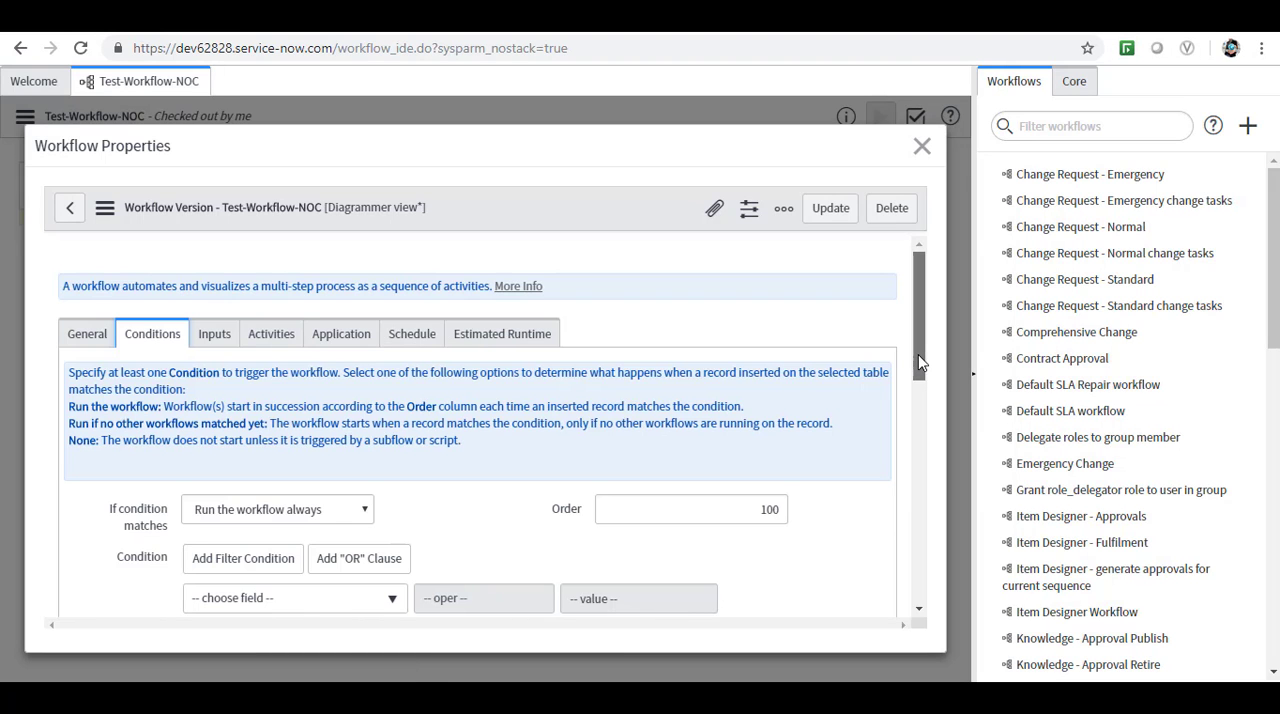
left_click_drag(920, 365, 922, 426)
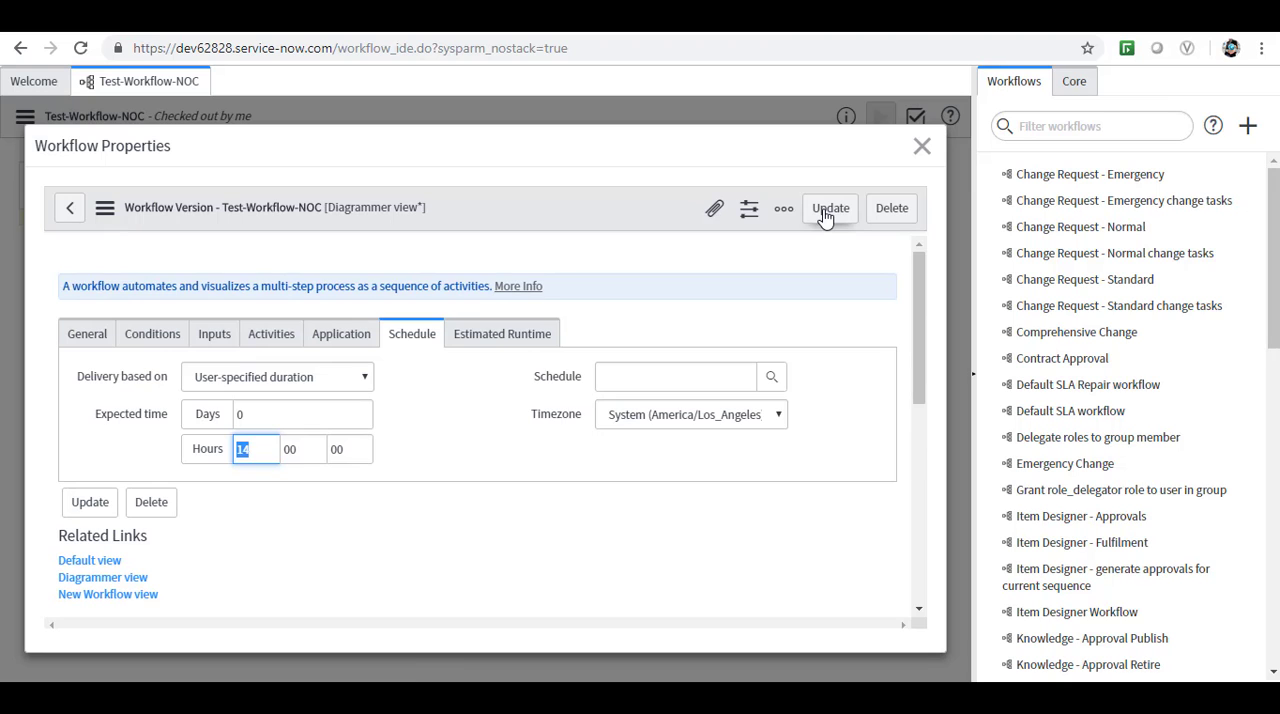
left_click(826, 213)
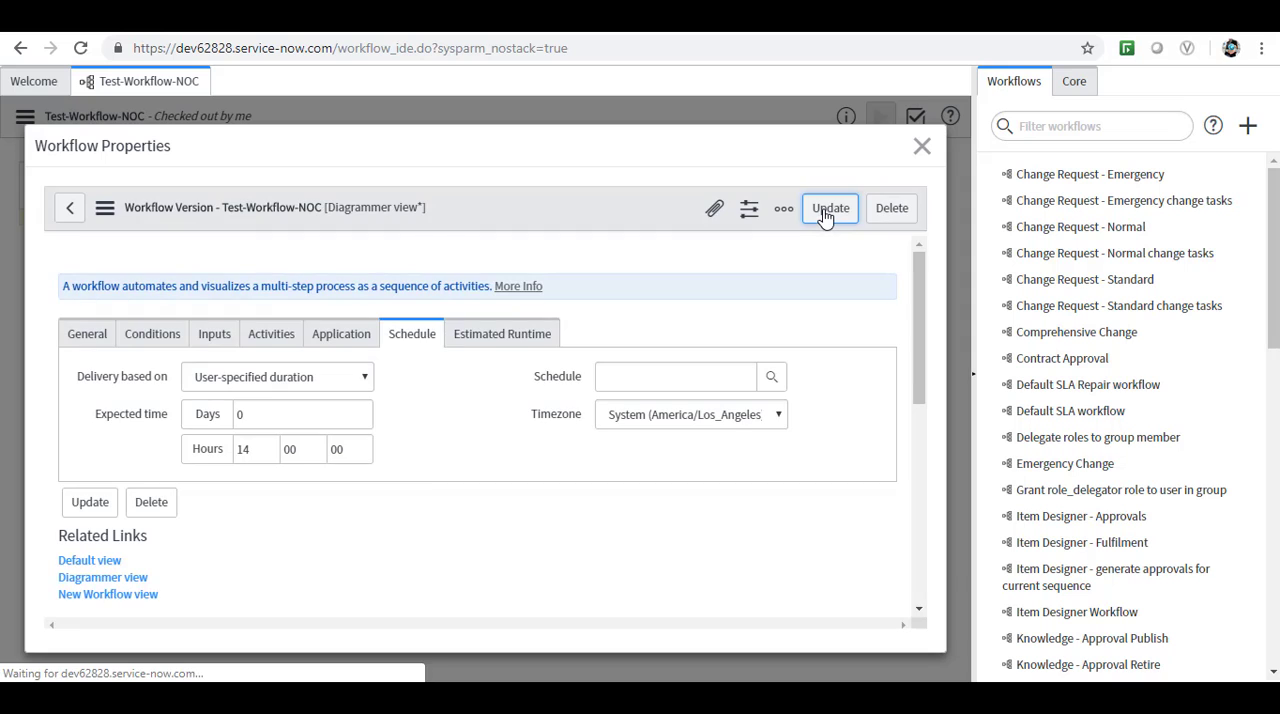
Examine the descriptions of the core approval activities, including user approval, Generate, Manual Approvals and Rollback To.
left_click(1074, 86)
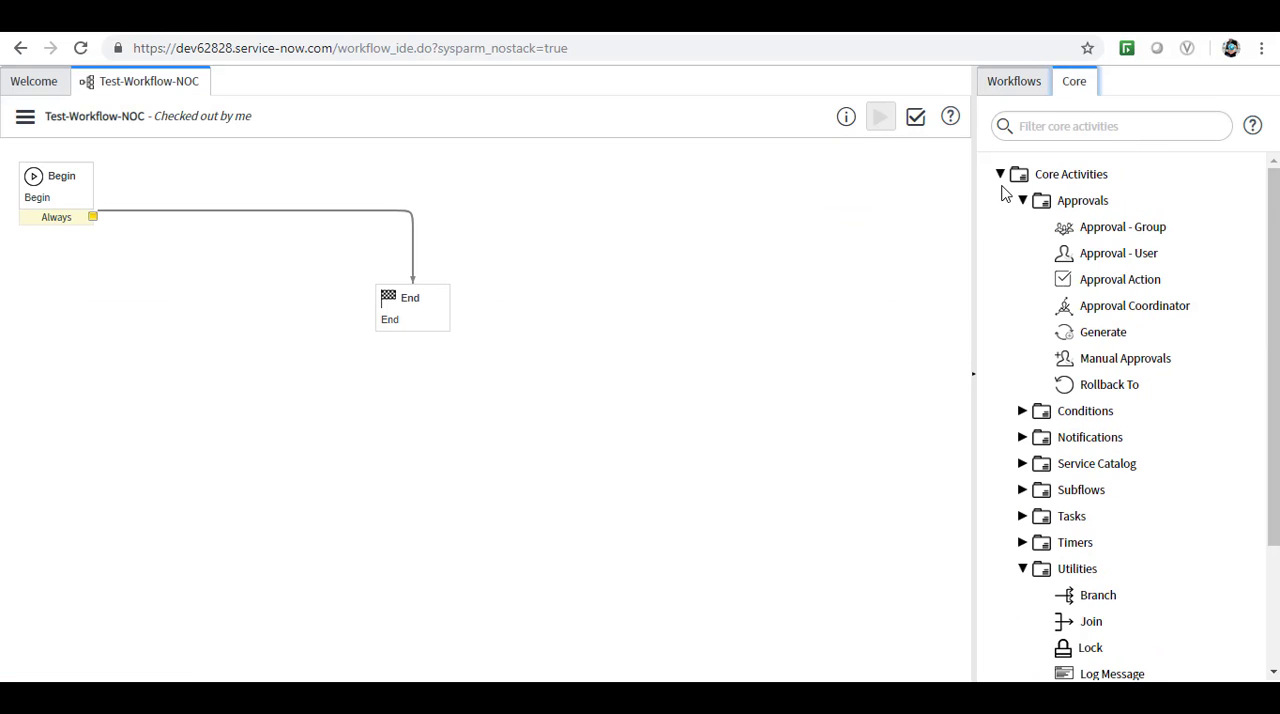
mouse_move(1095, 234)
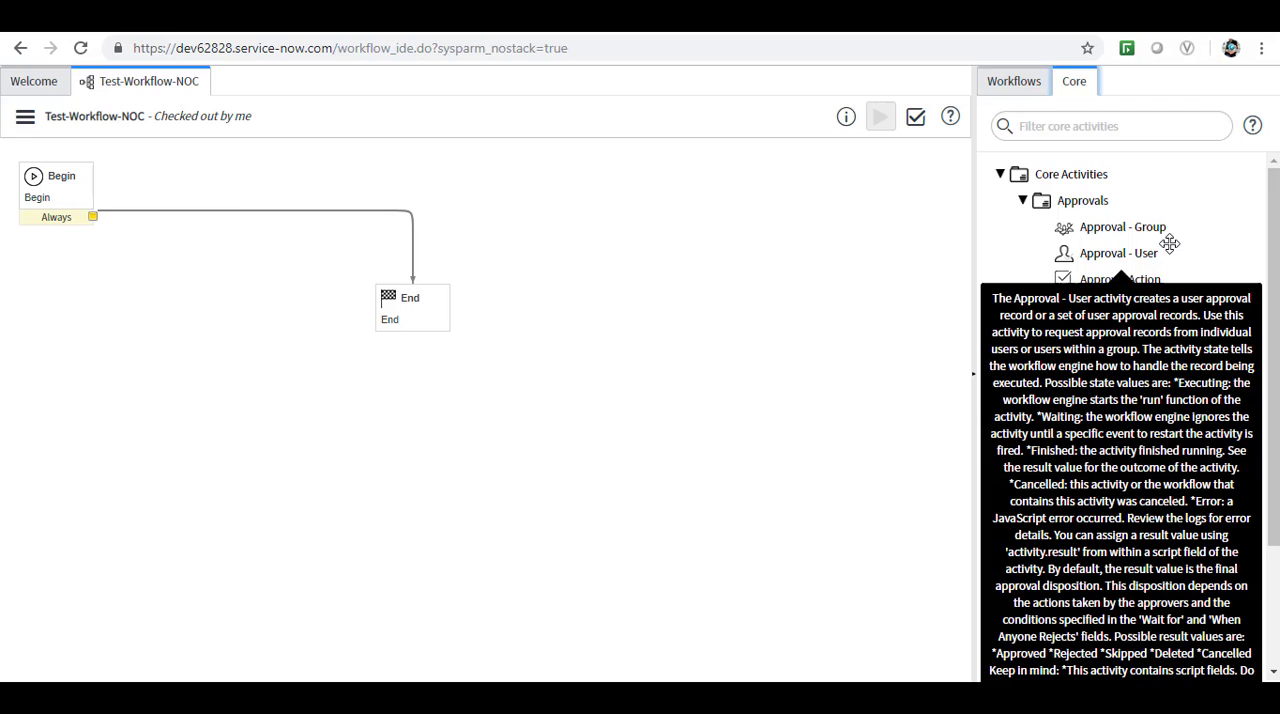
mouse_move(1110, 256)
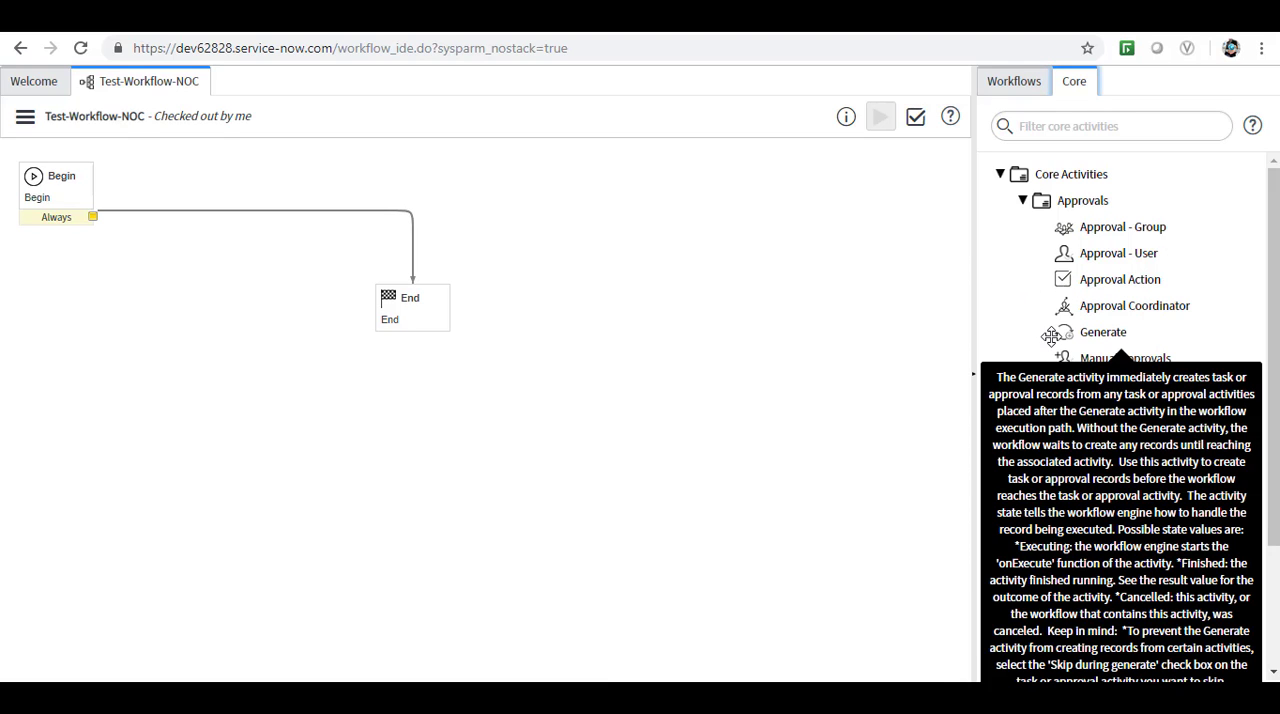
mouse_move(1038, 358)
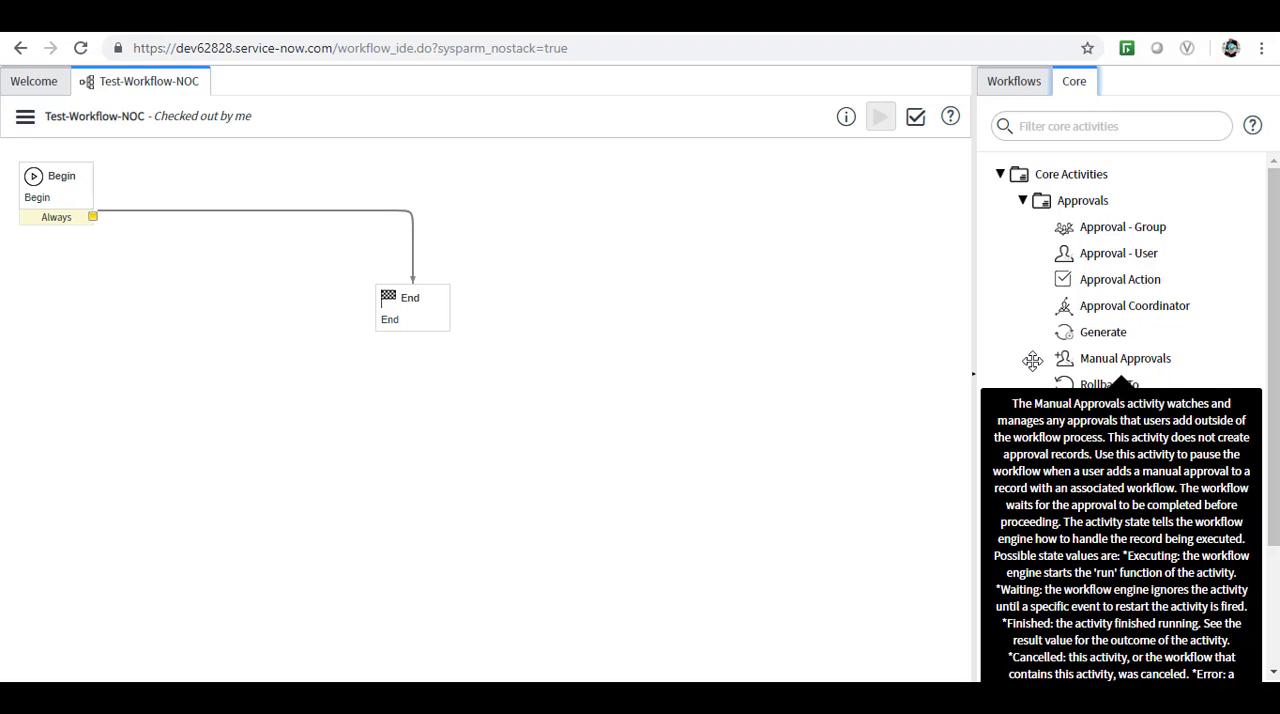
mouse_move(1065, 391)
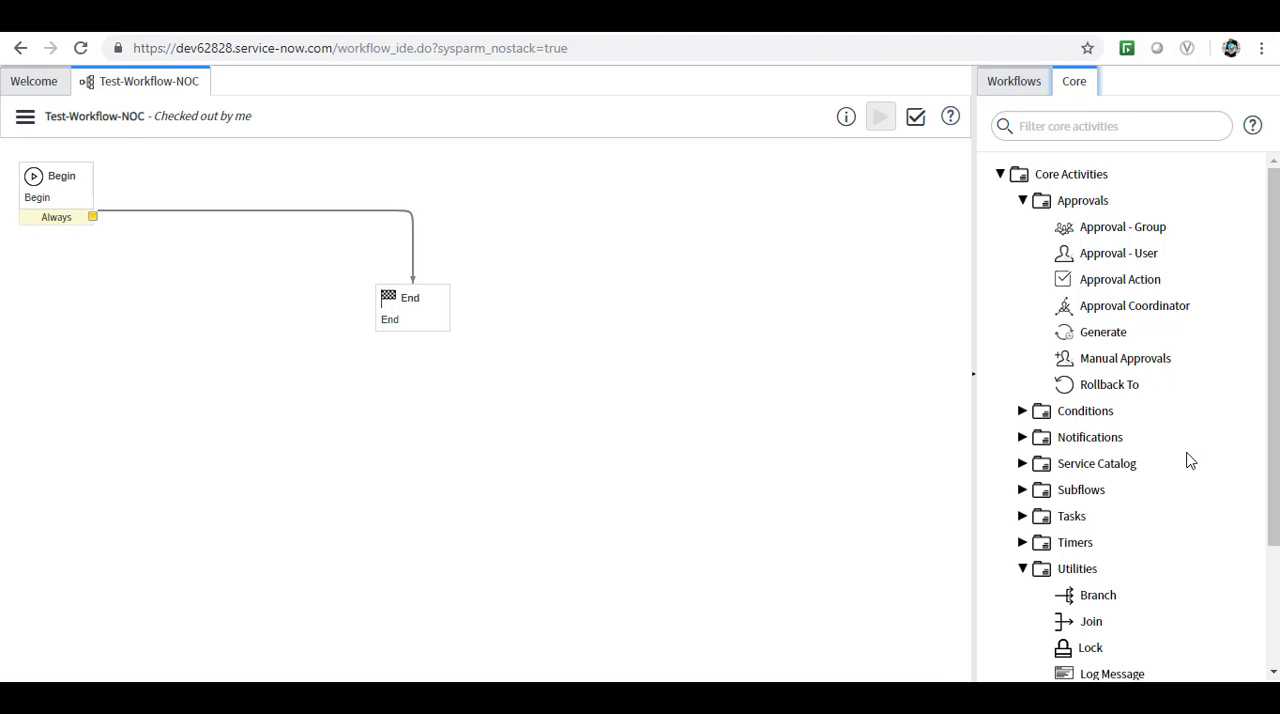
left_click(999, 176)
left_click(999, 176)
left_click(1022, 202)
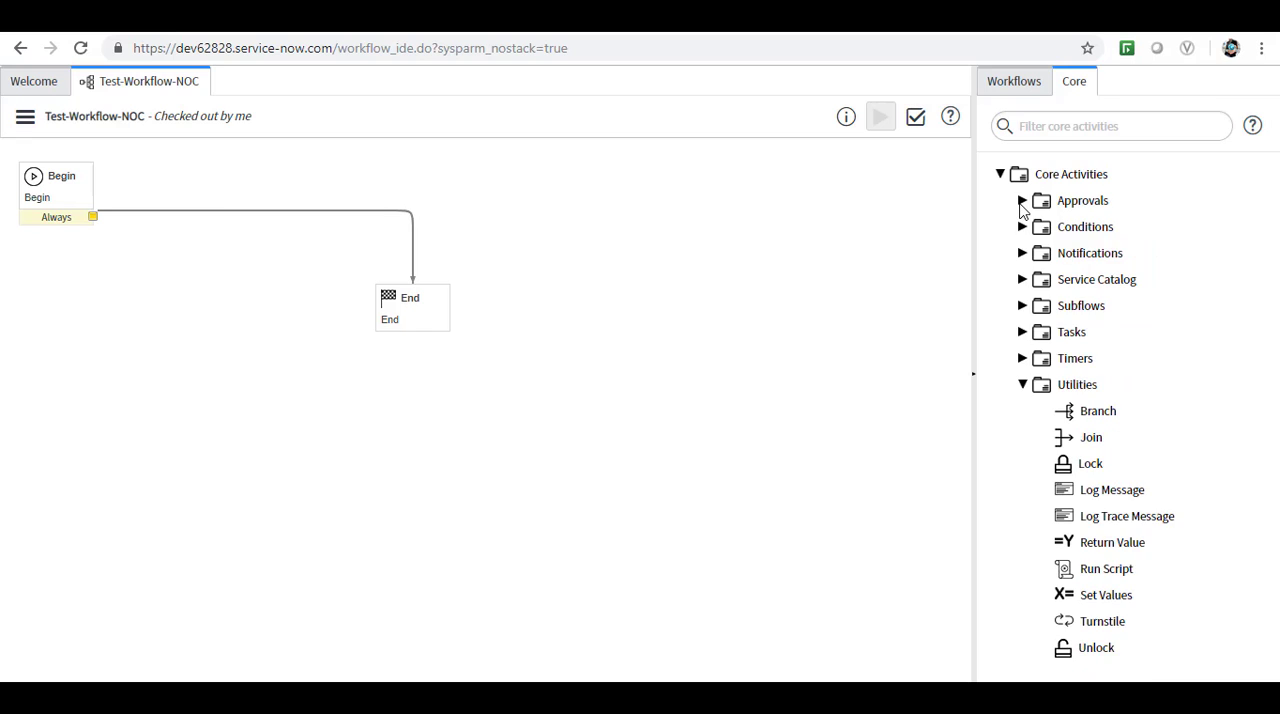
Examine the core activities in the Conditions and Notifications categories, including the descriptions of Create Event and Notification.
left_click(1022, 227)
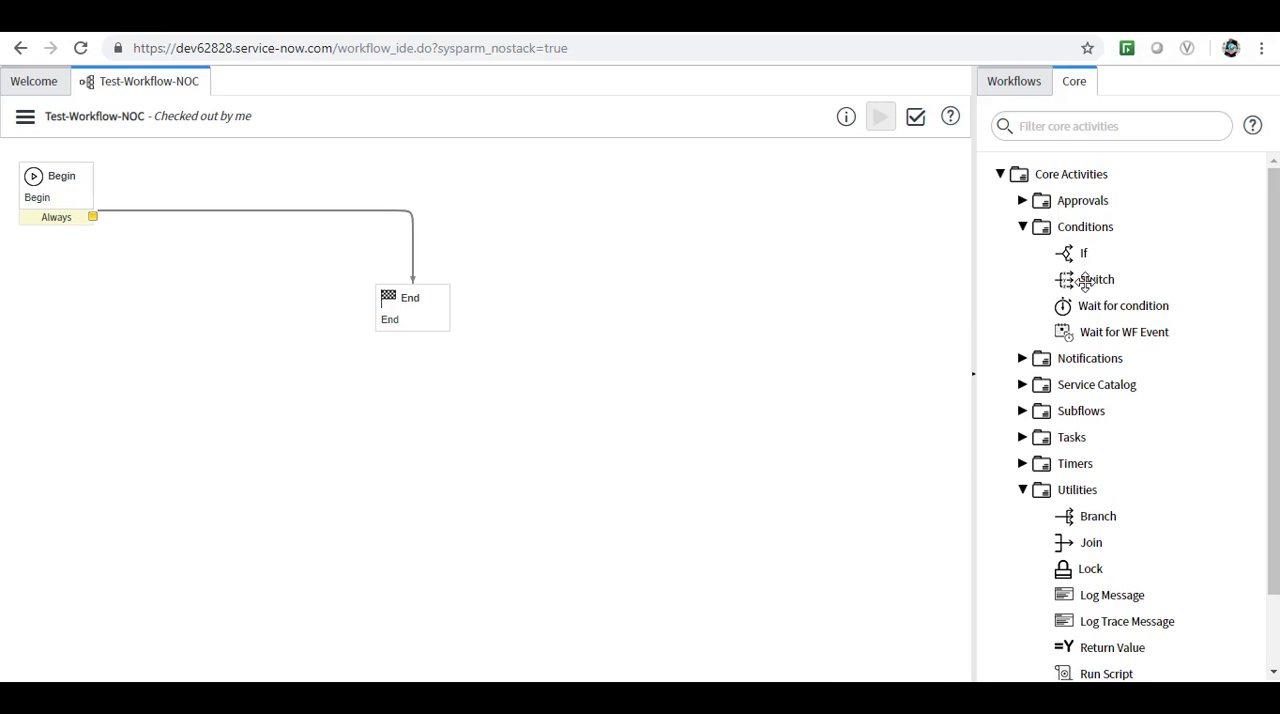
mouse_move(1088, 287)
mouse_move(996, 306)
left_click(1022, 362)
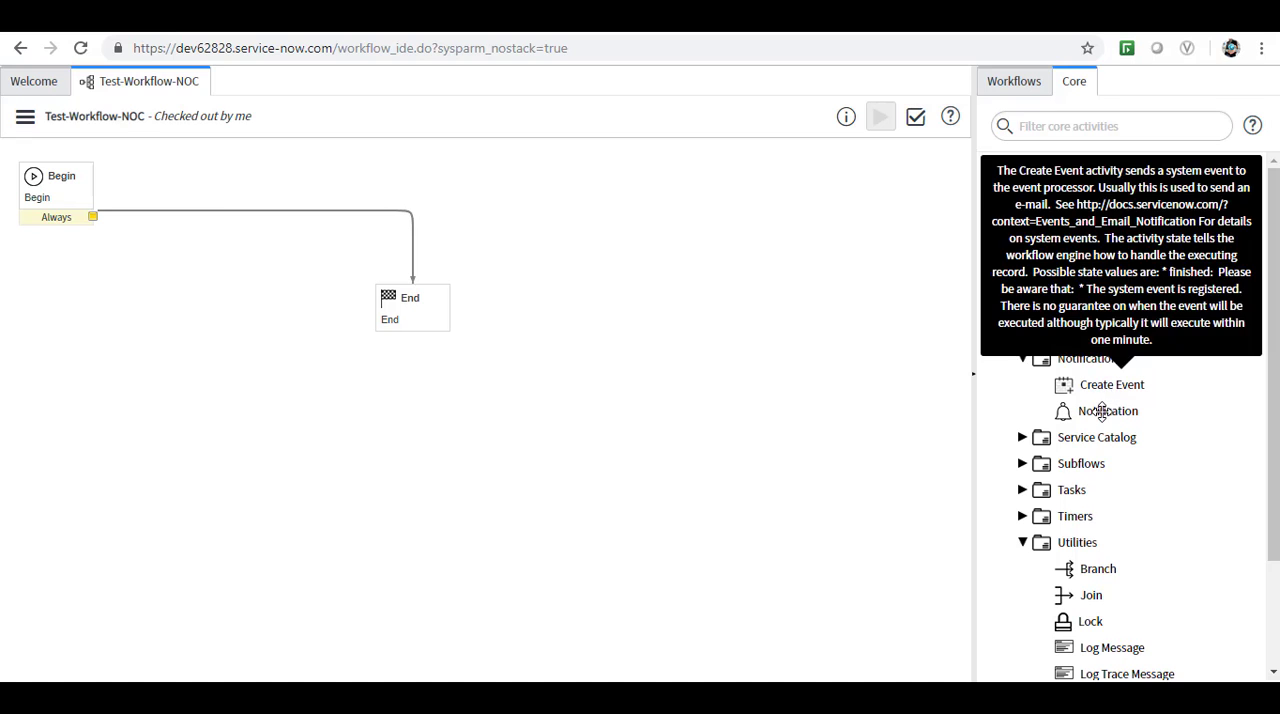
mouse_move(1102, 413)
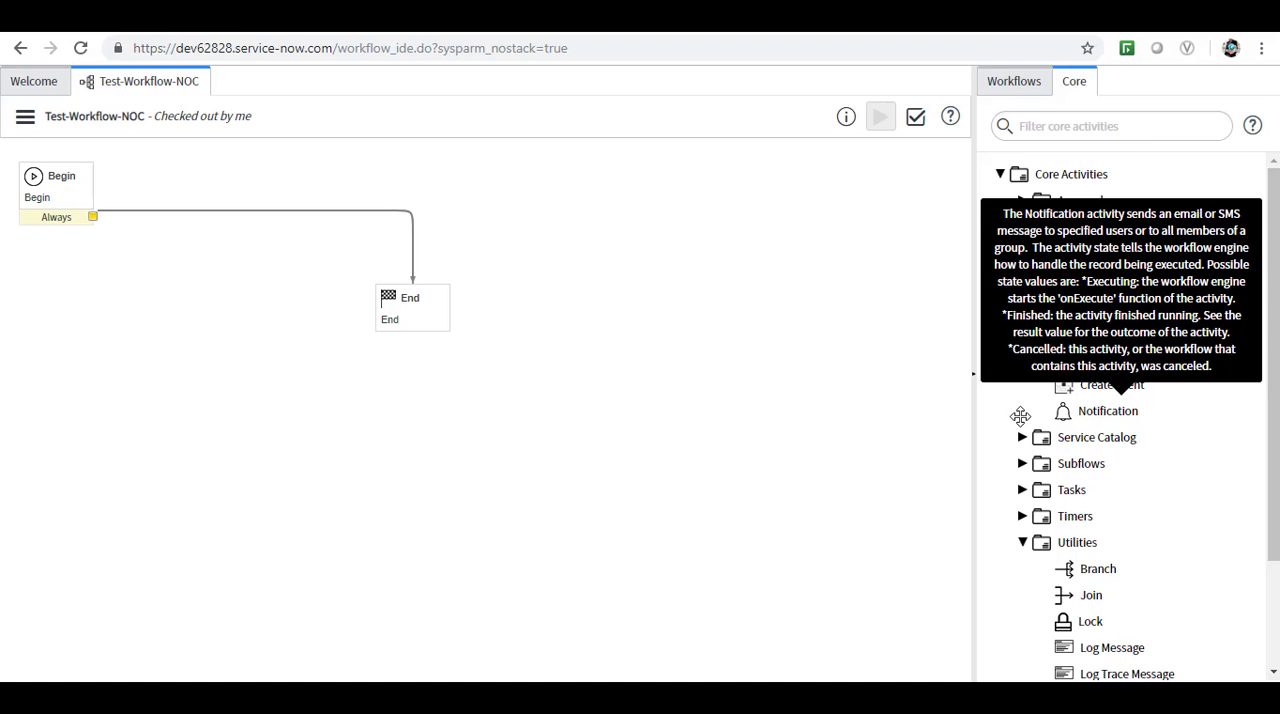
left_click(1024, 362)
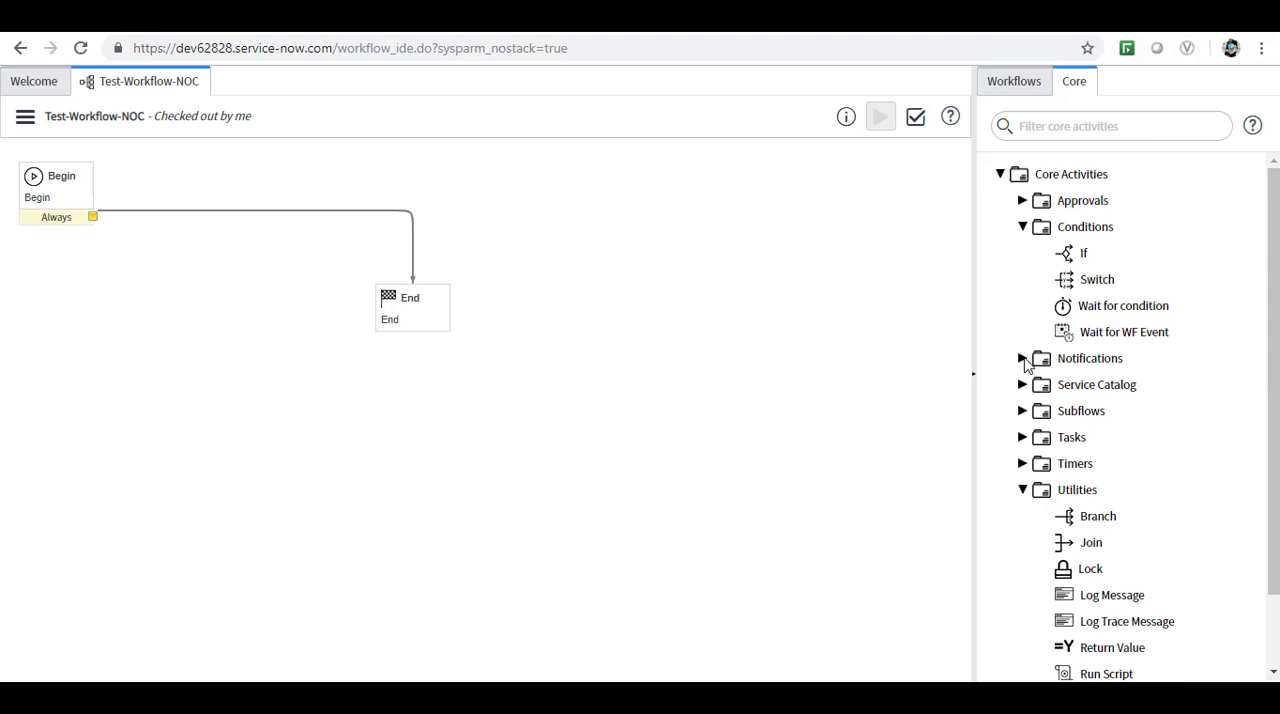
Look through the core activities in the Service Catalog, Subflows, Tasks and Timers categories, and collapse the Utilities category.
left_click(1022, 385)
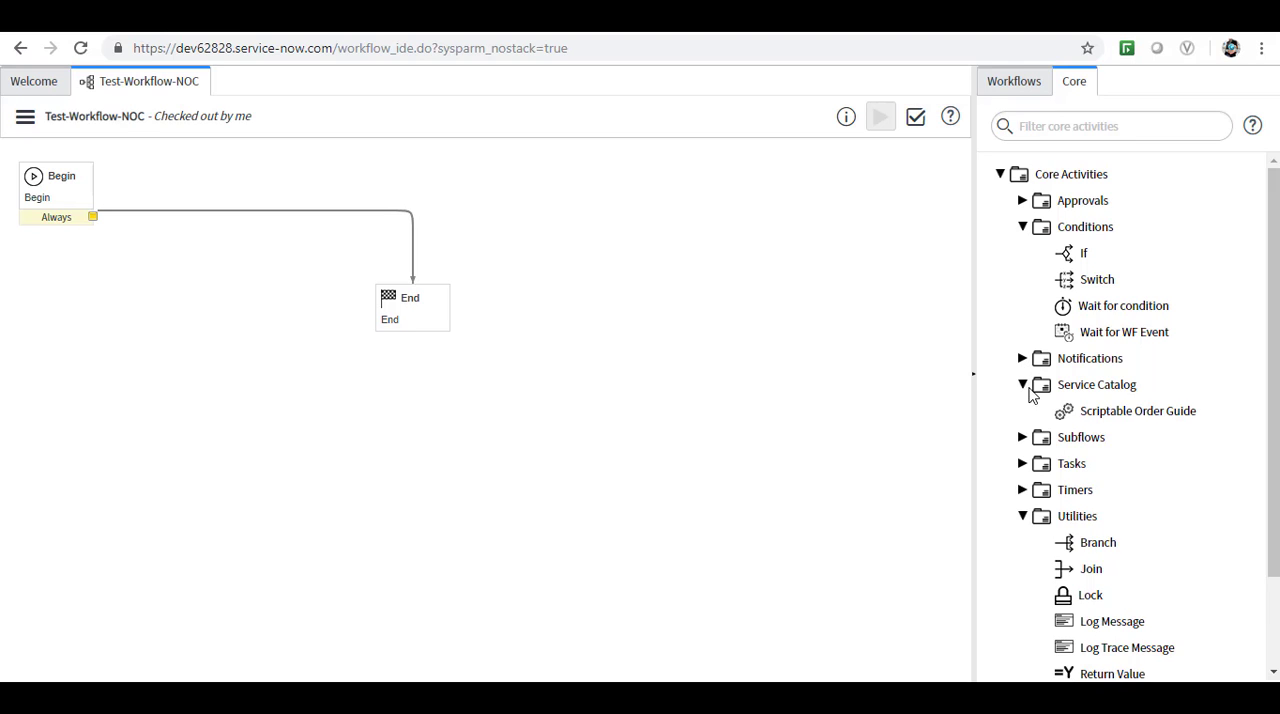
left_click(1023, 440)
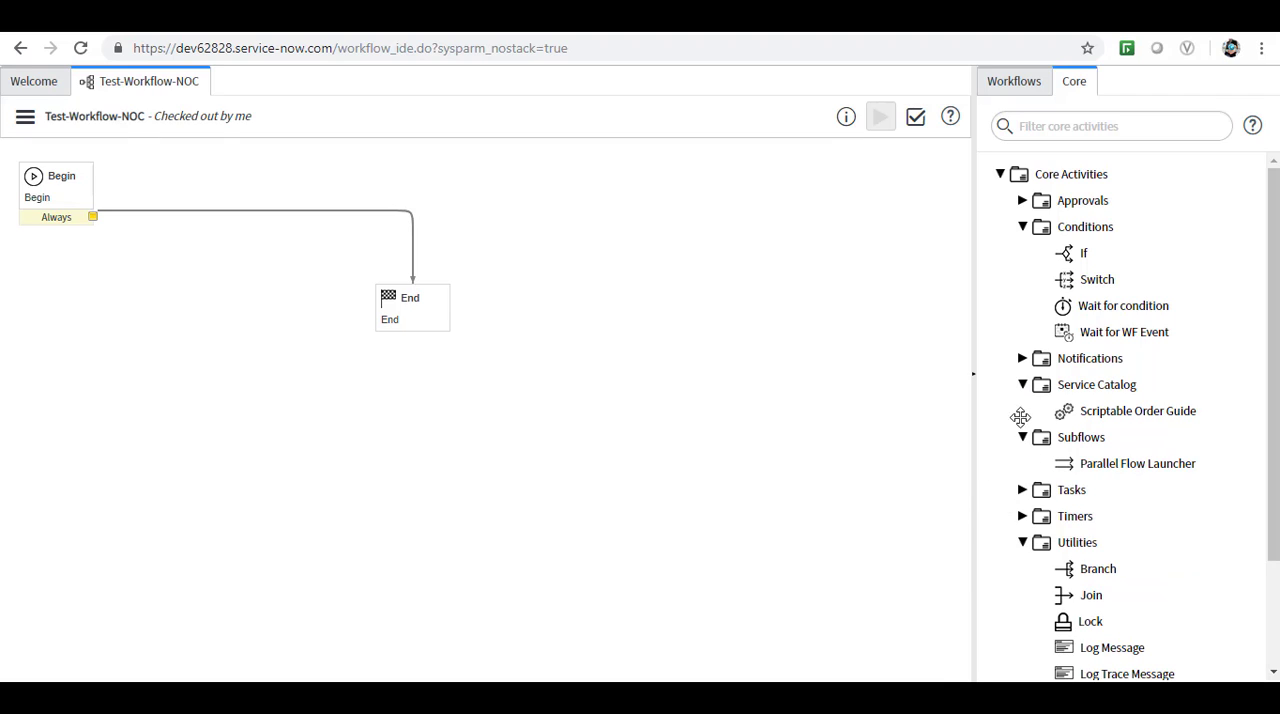
left_click(1023, 228)
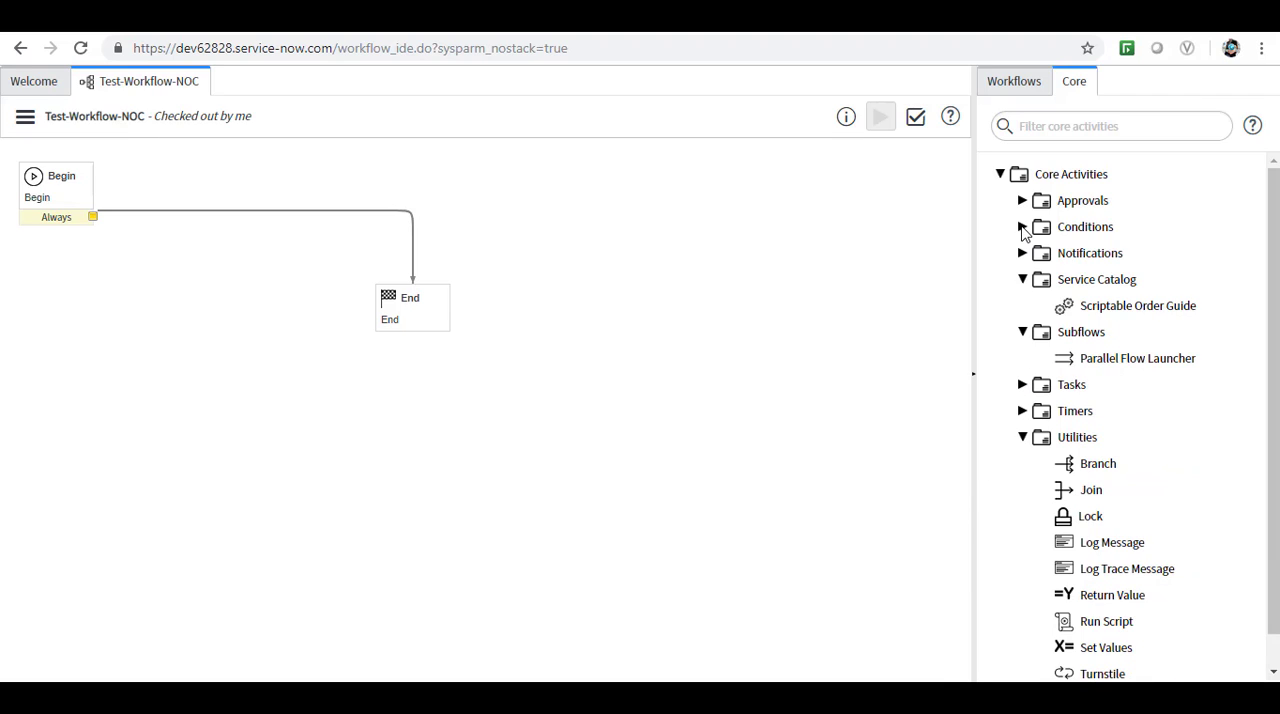
left_click(1023, 386)
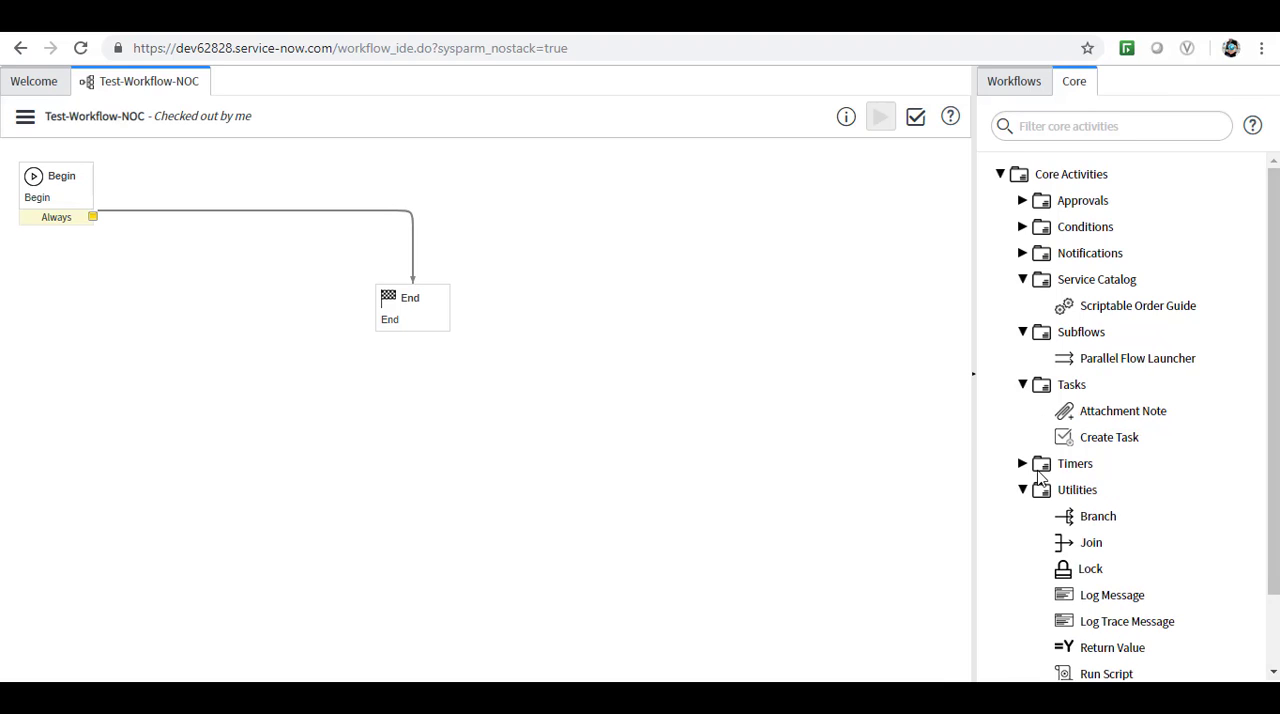
left_click(1023, 385)
left_click(1023, 332)
left_click(1023, 385)
left_click(1023, 385)
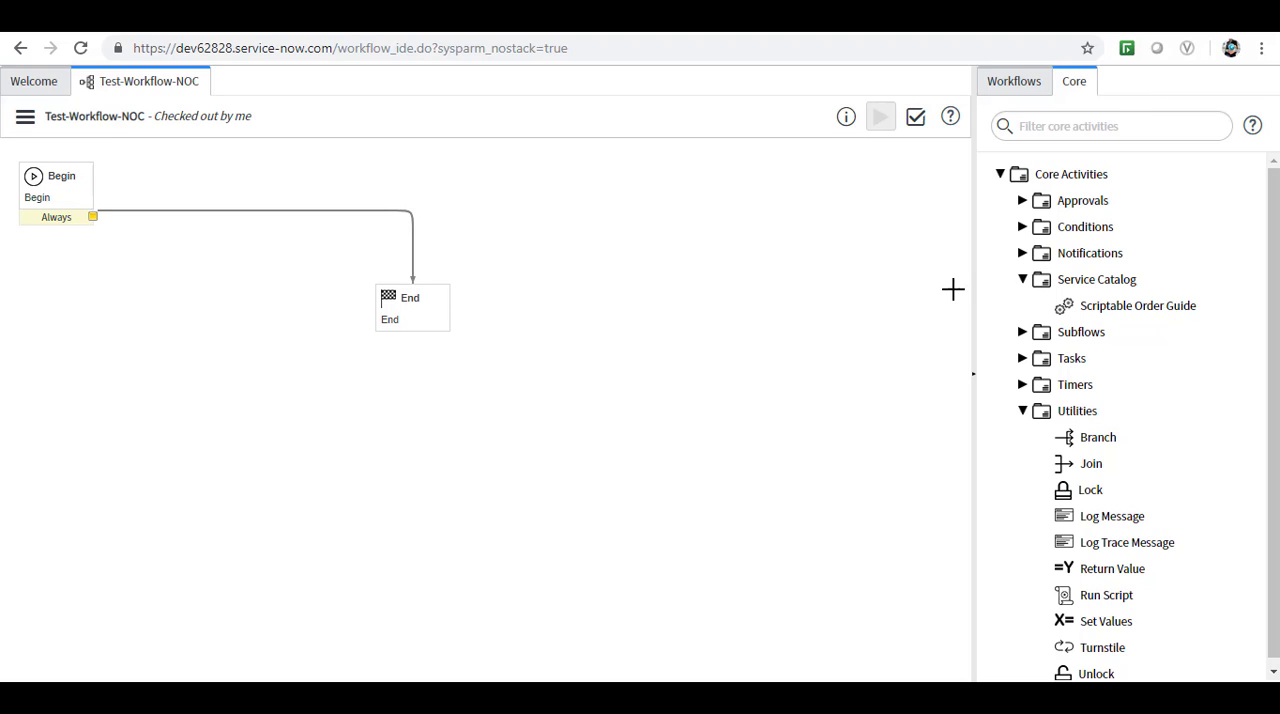
left_click(1023, 412)
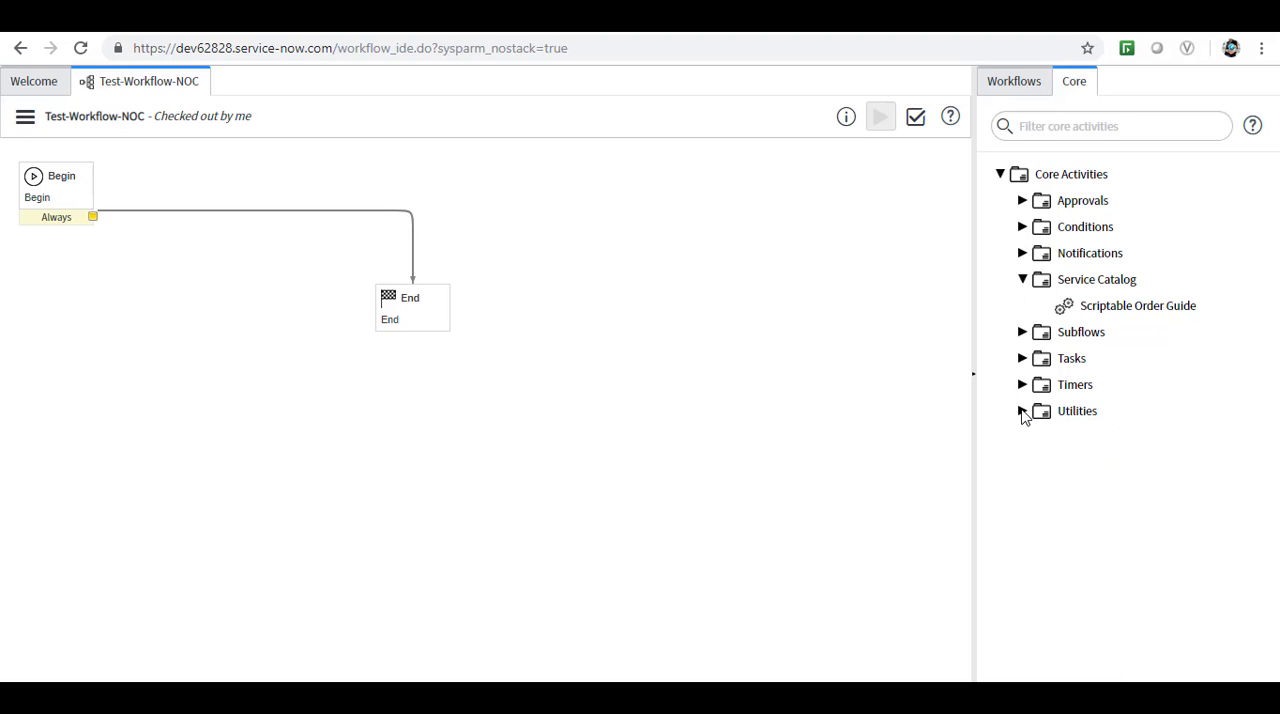
Add an Approval - User activity to the canvas below the End activity and name it Approval by manager.
left_click(1022, 201)
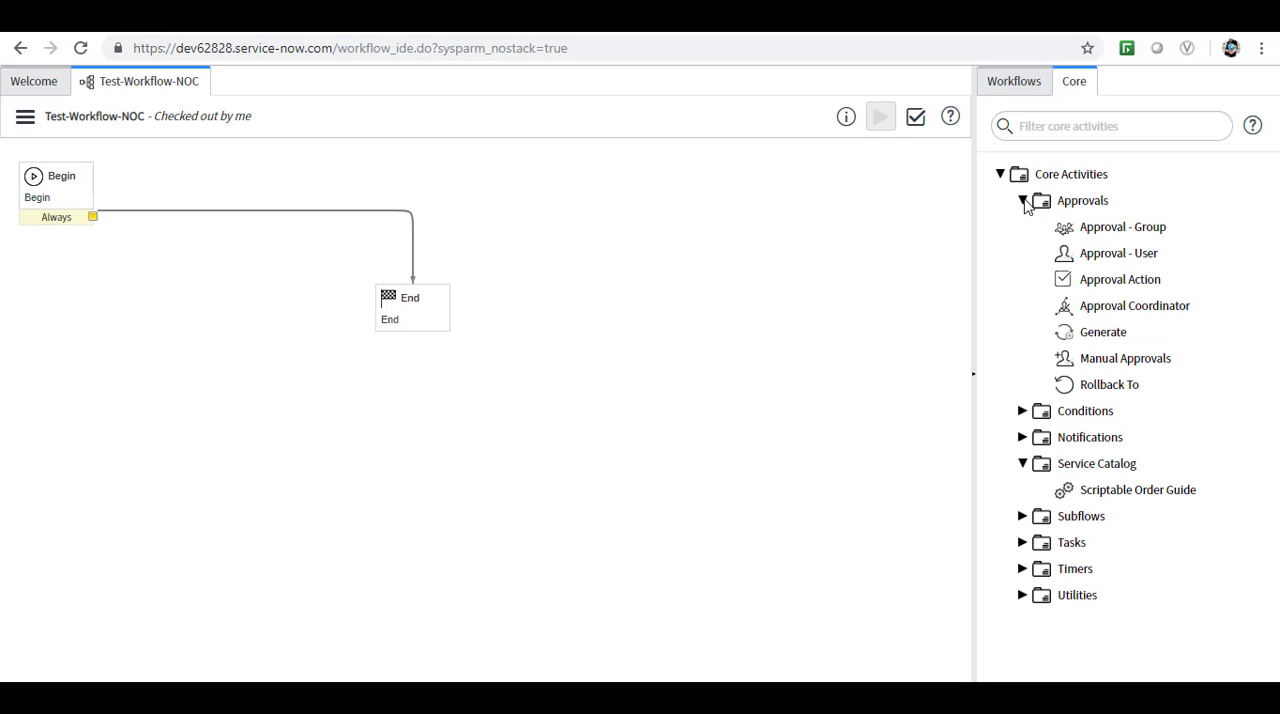
mouse_move(1092, 258)
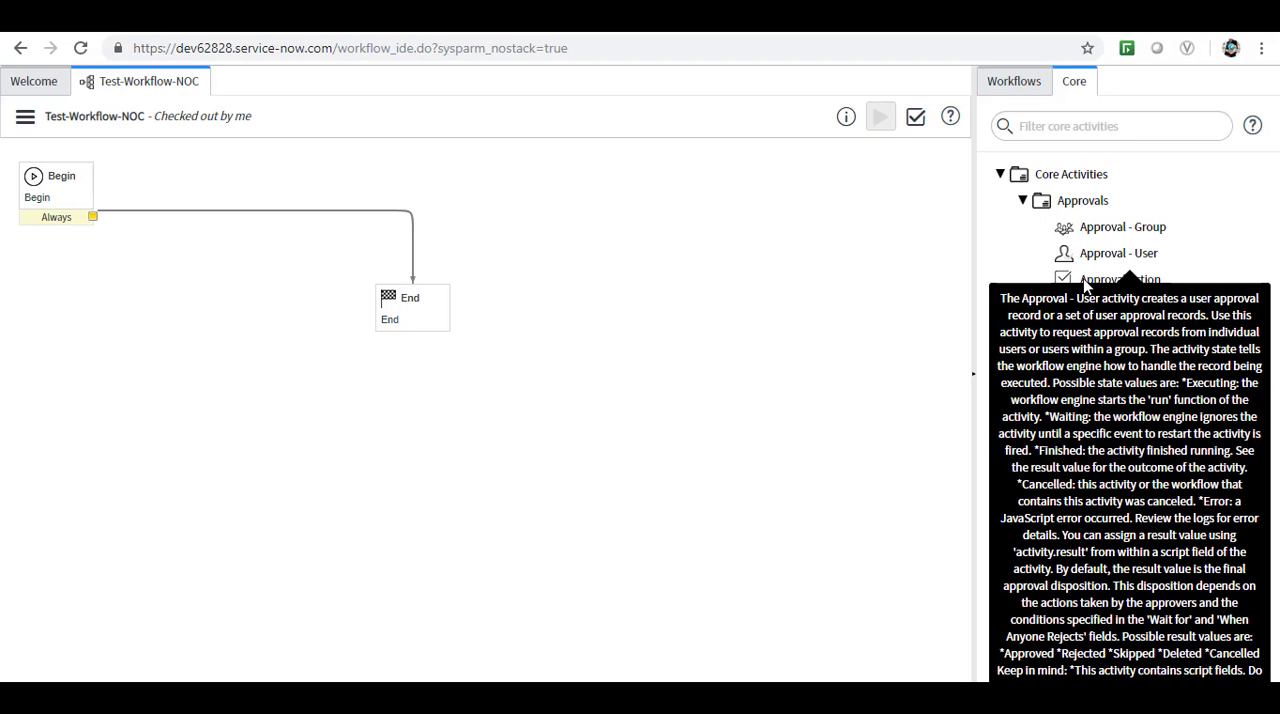
left_click_drag(1110, 253, 477, 397)
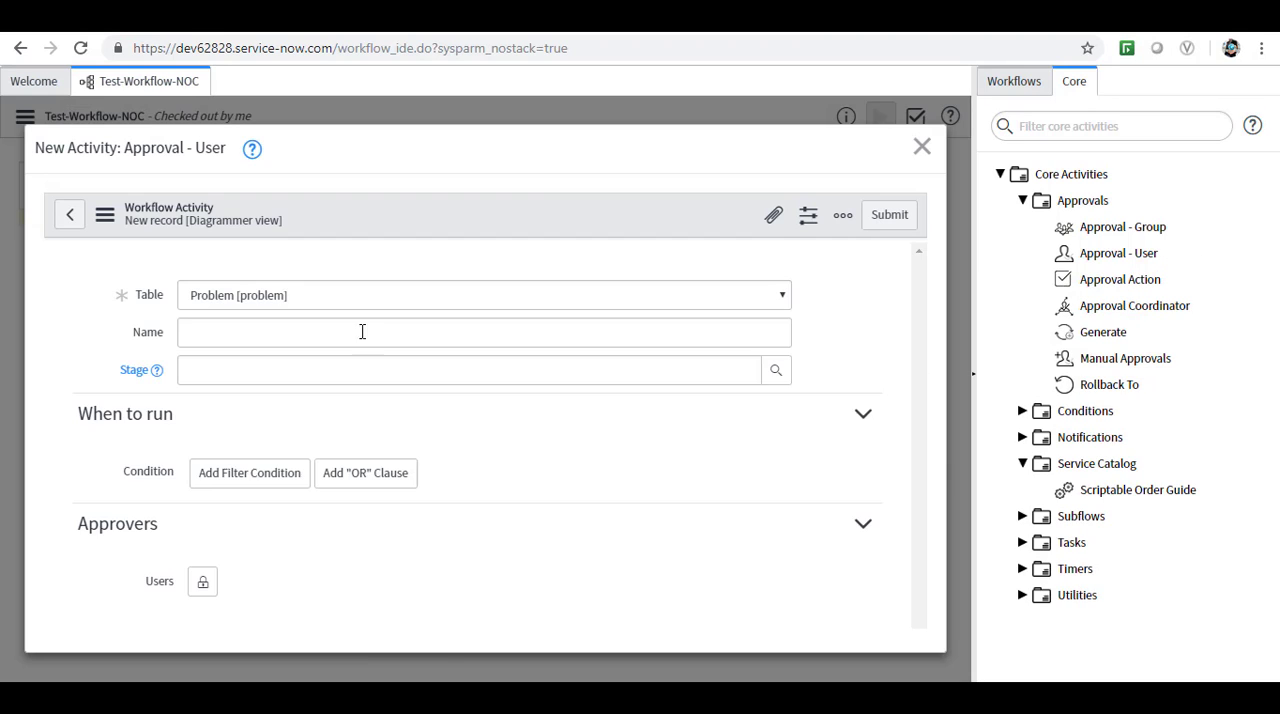
left_click(200, 343)
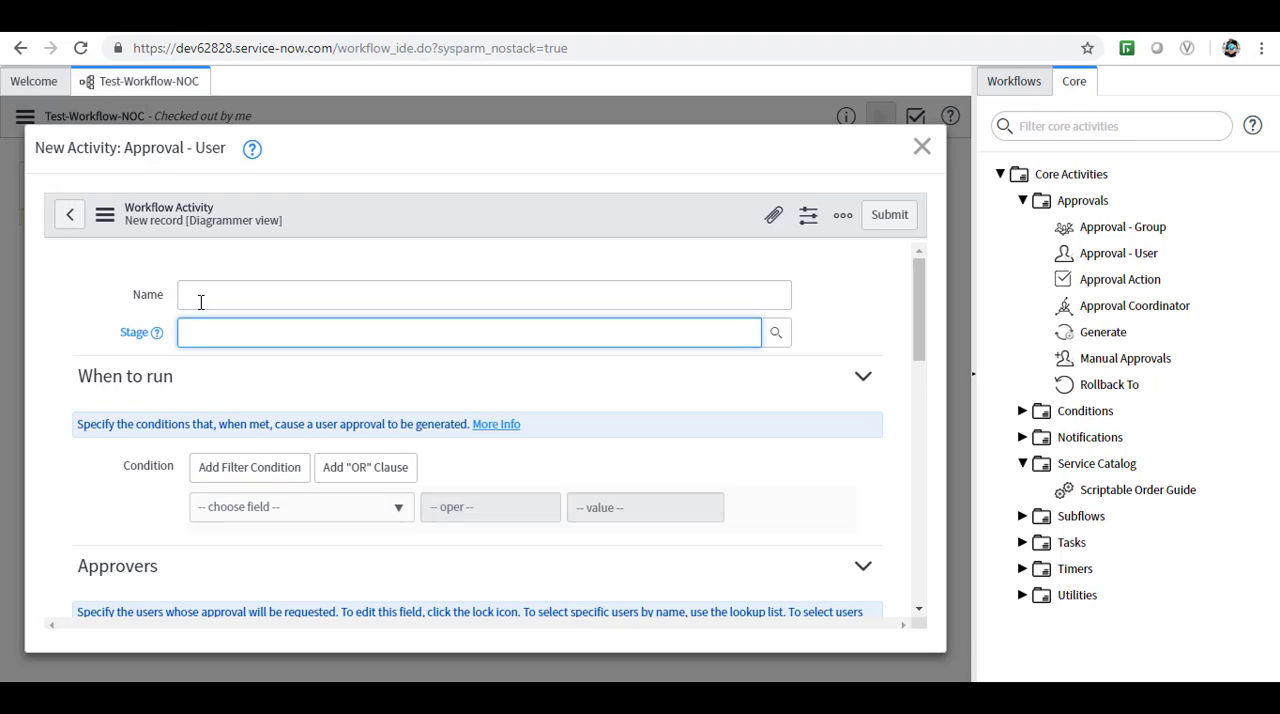
left_click(200, 302)
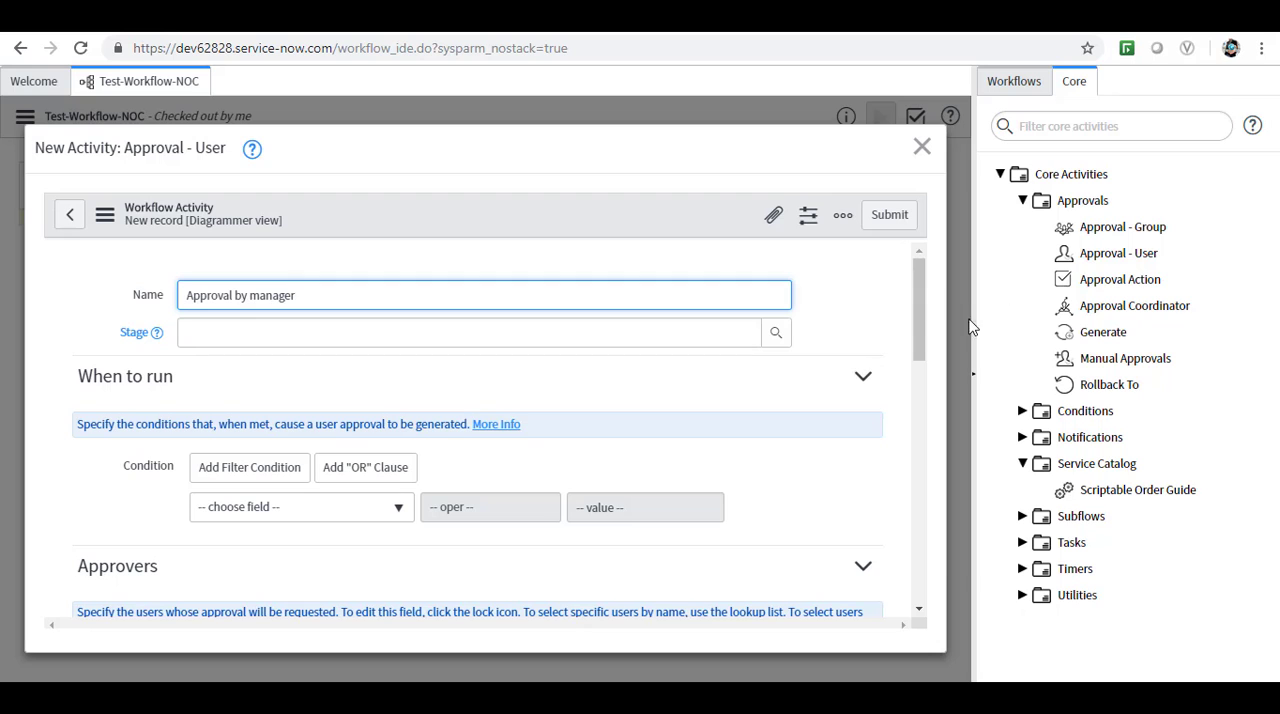
left_click_drag(914, 324, 914, 356)
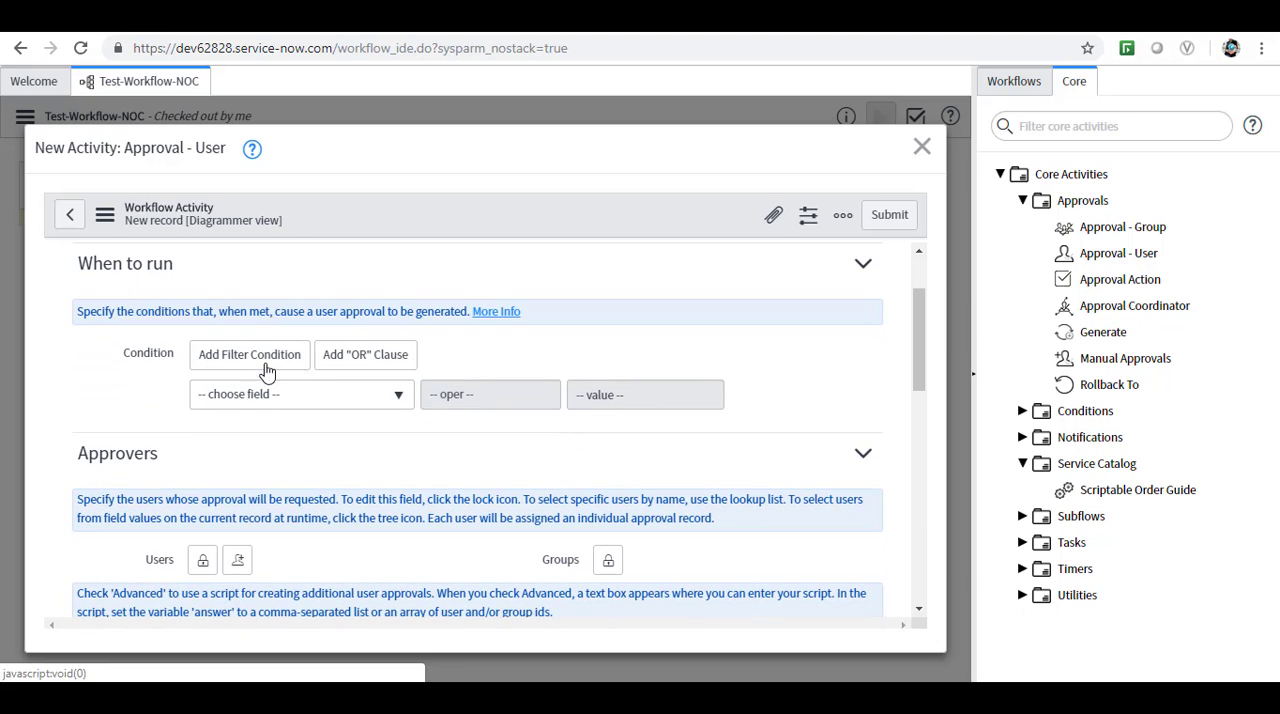
left_click(400, 396)
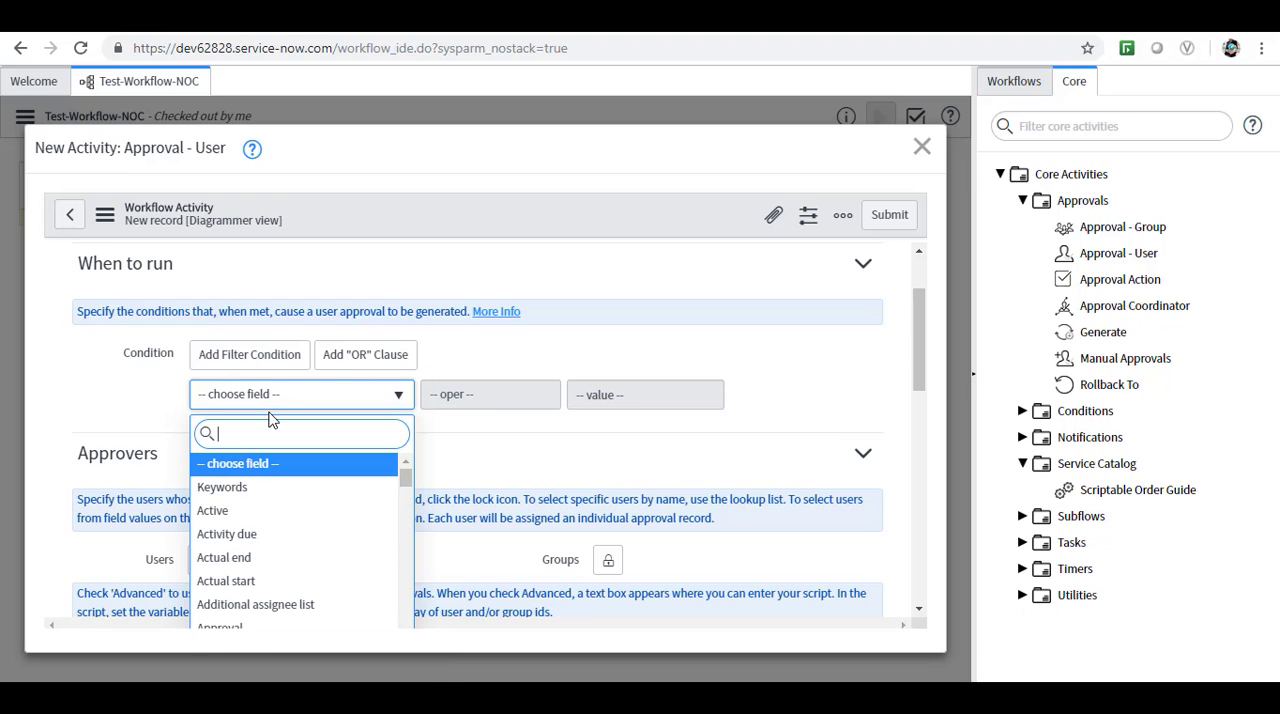
type("sta")
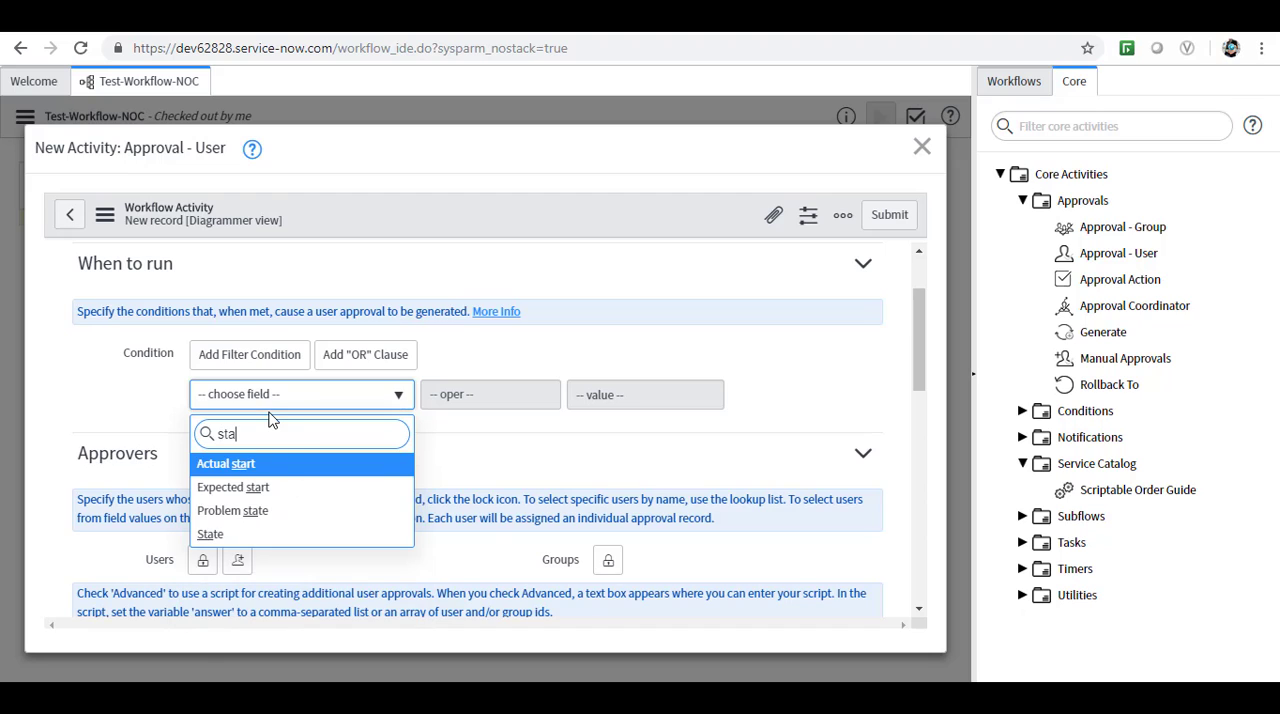
left_click(212, 536)
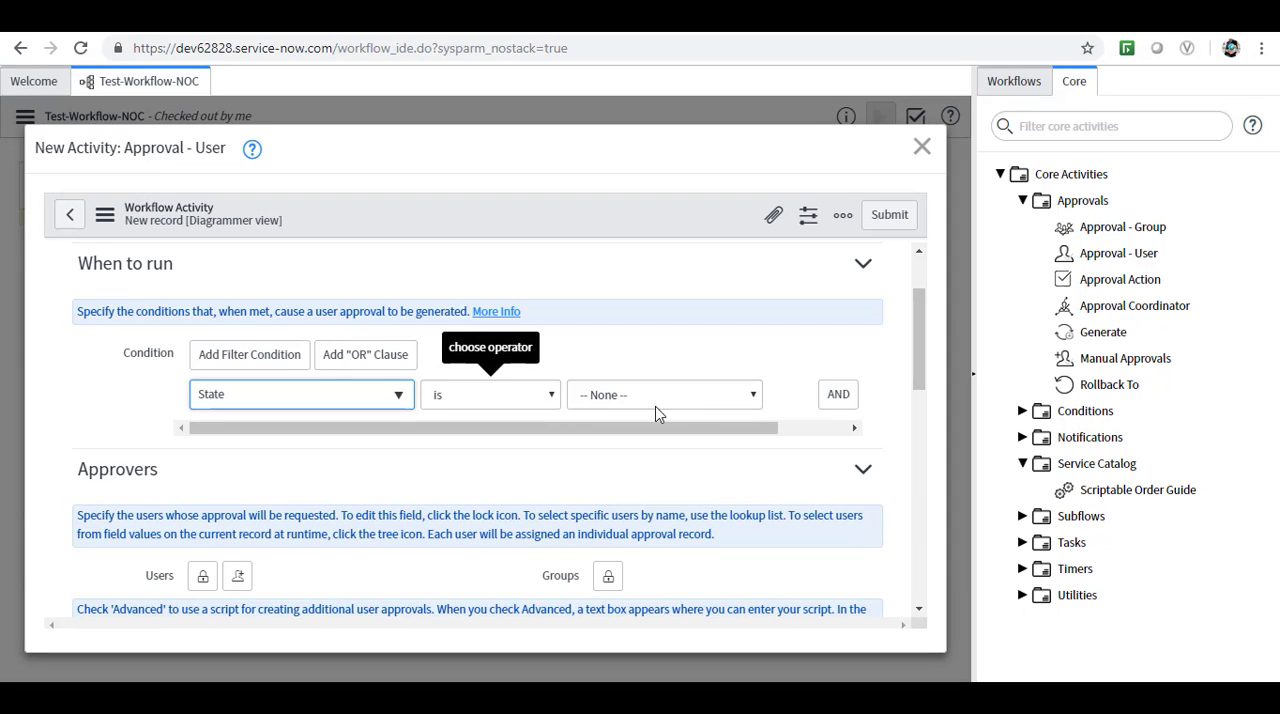
left_click(755, 397)
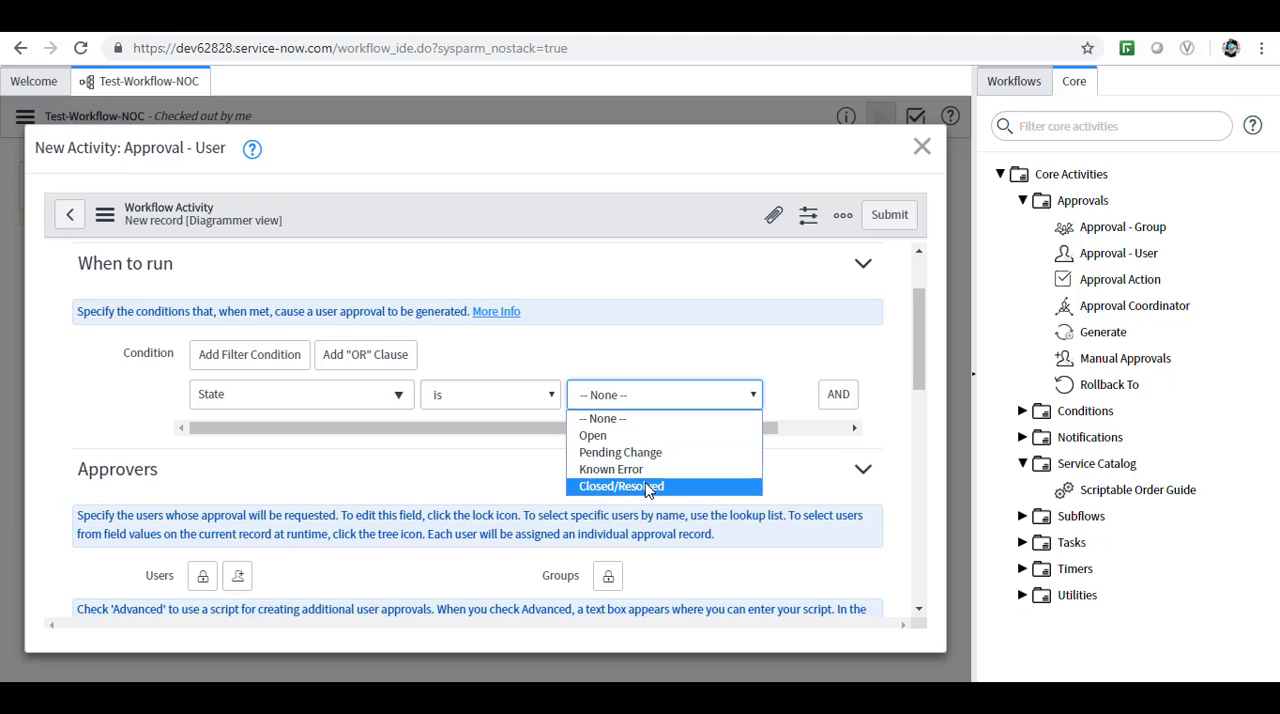
left_click(569, 347)
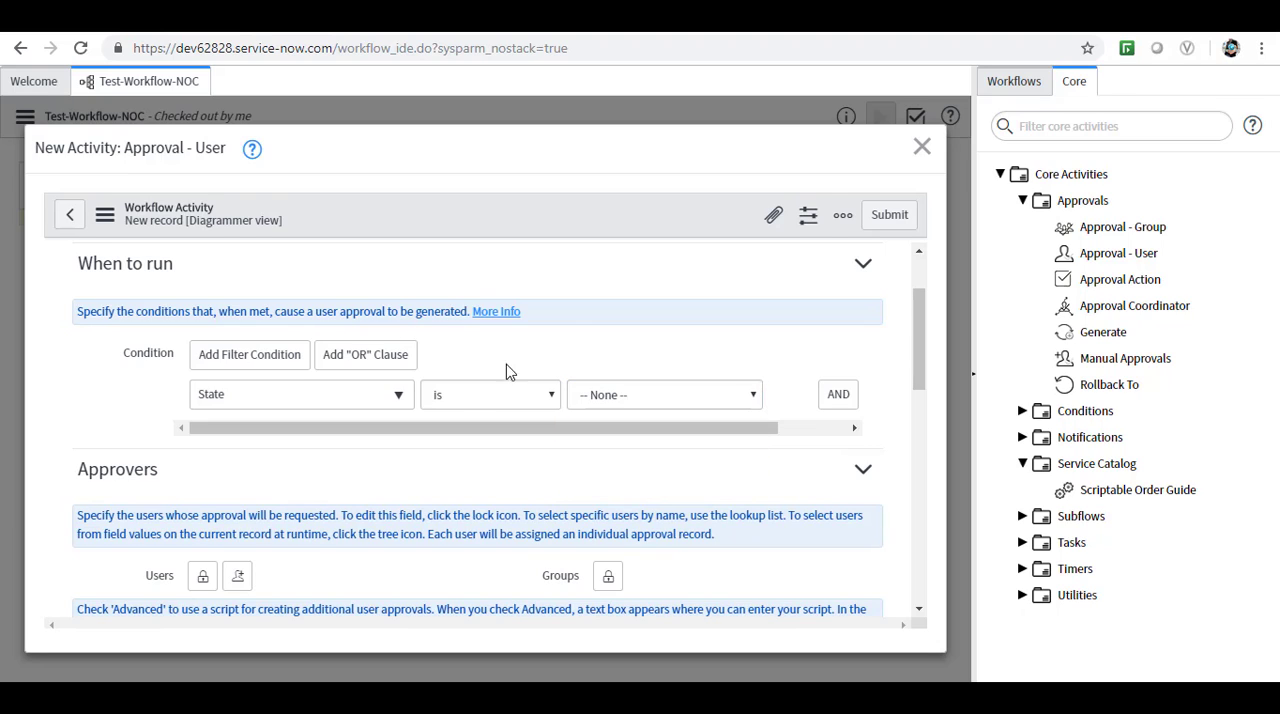
left_click(398, 395)
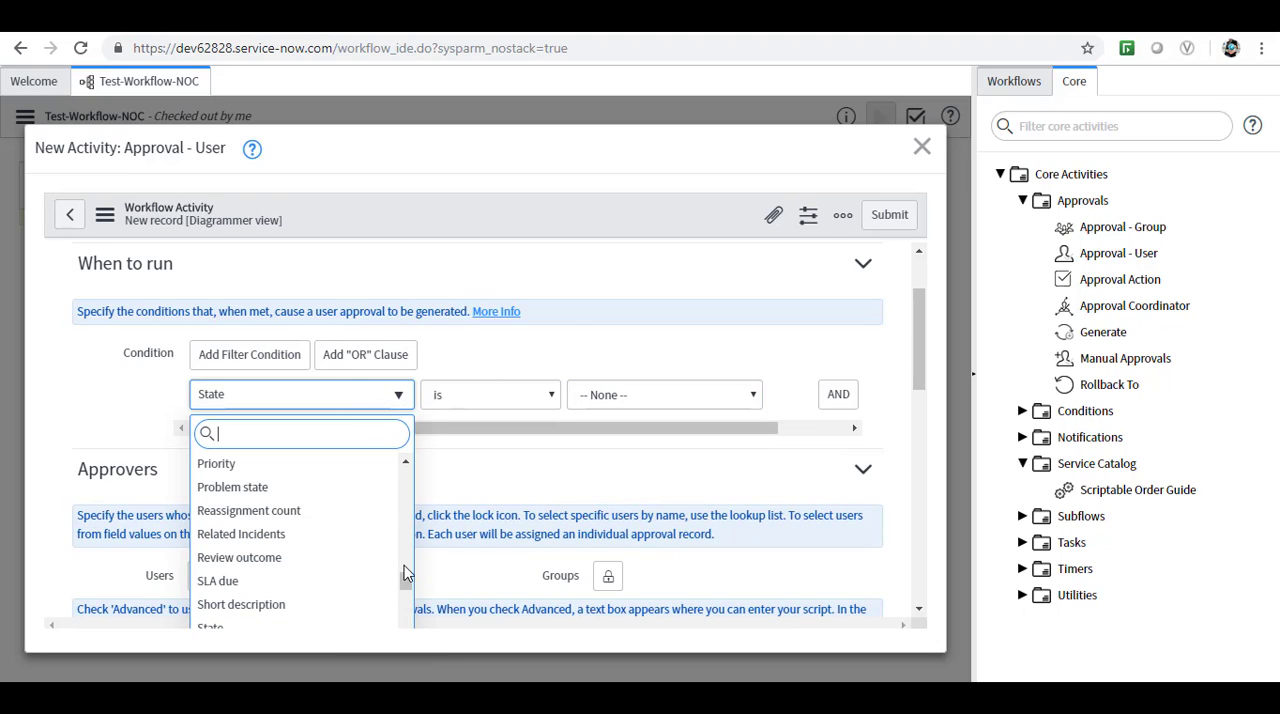
left_click_drag(405, 578, 401, 457)
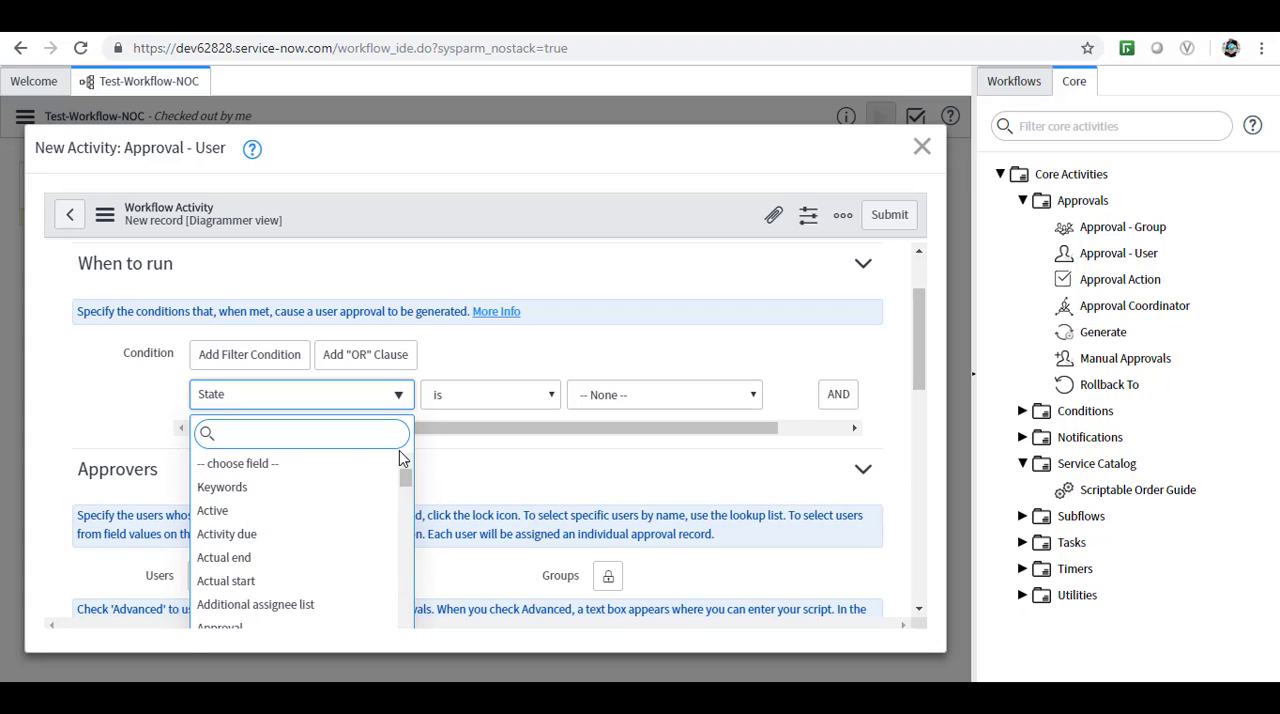
left_click(325, 464)
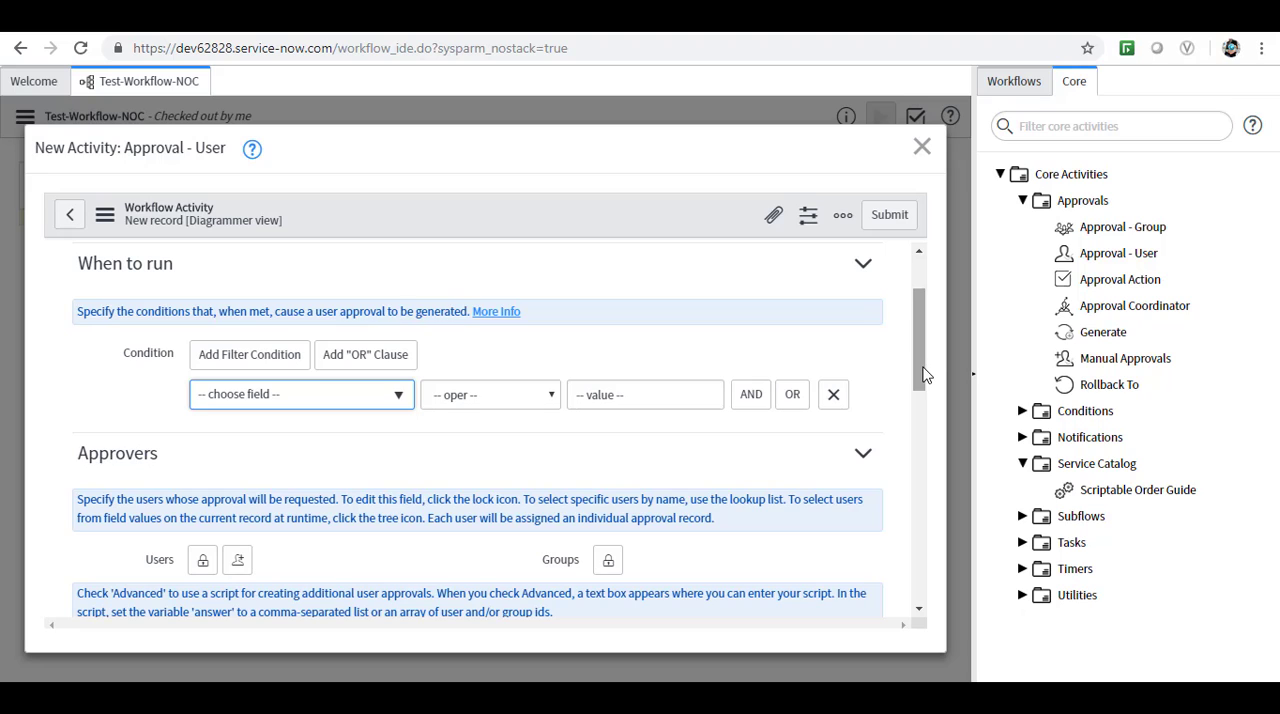
Try the current user as approver, unlock the Users list and remove that entry.
left_click_drag(922, 376, 921, 419)
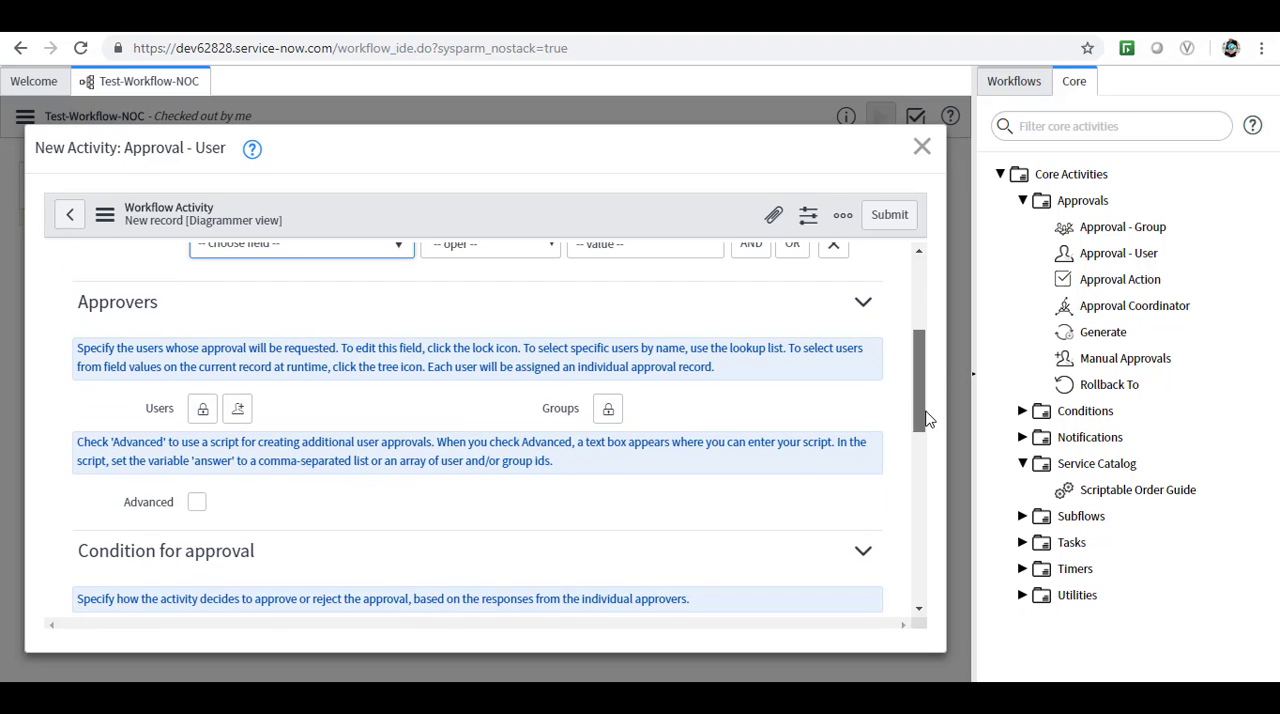
left_click(238, 411)
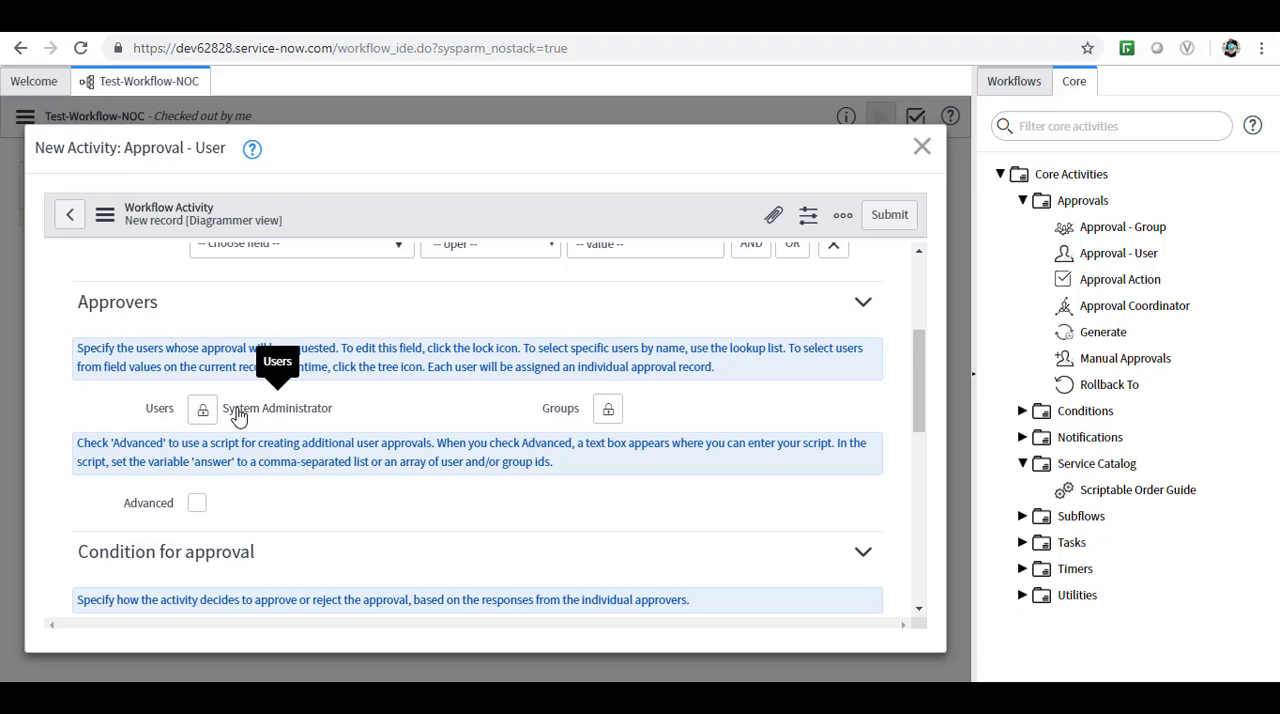
left_click(202, 410)
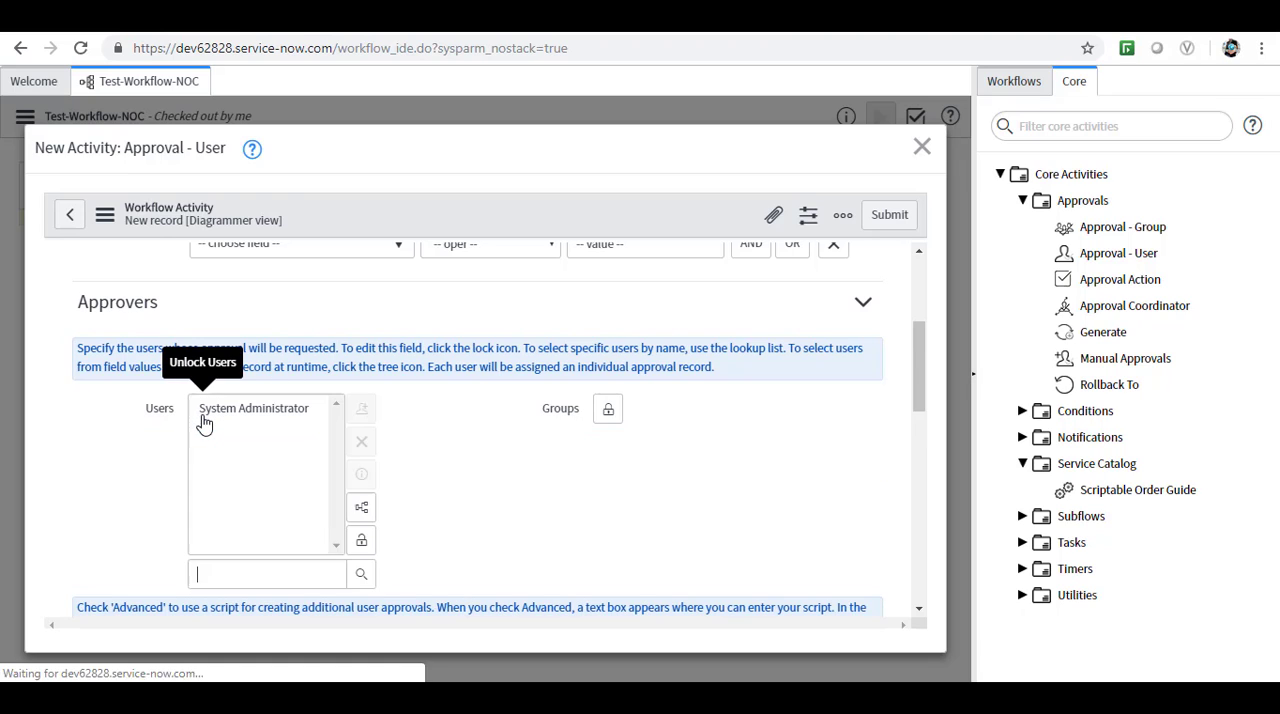
left_click(285, 413)
left_click(366, 447)
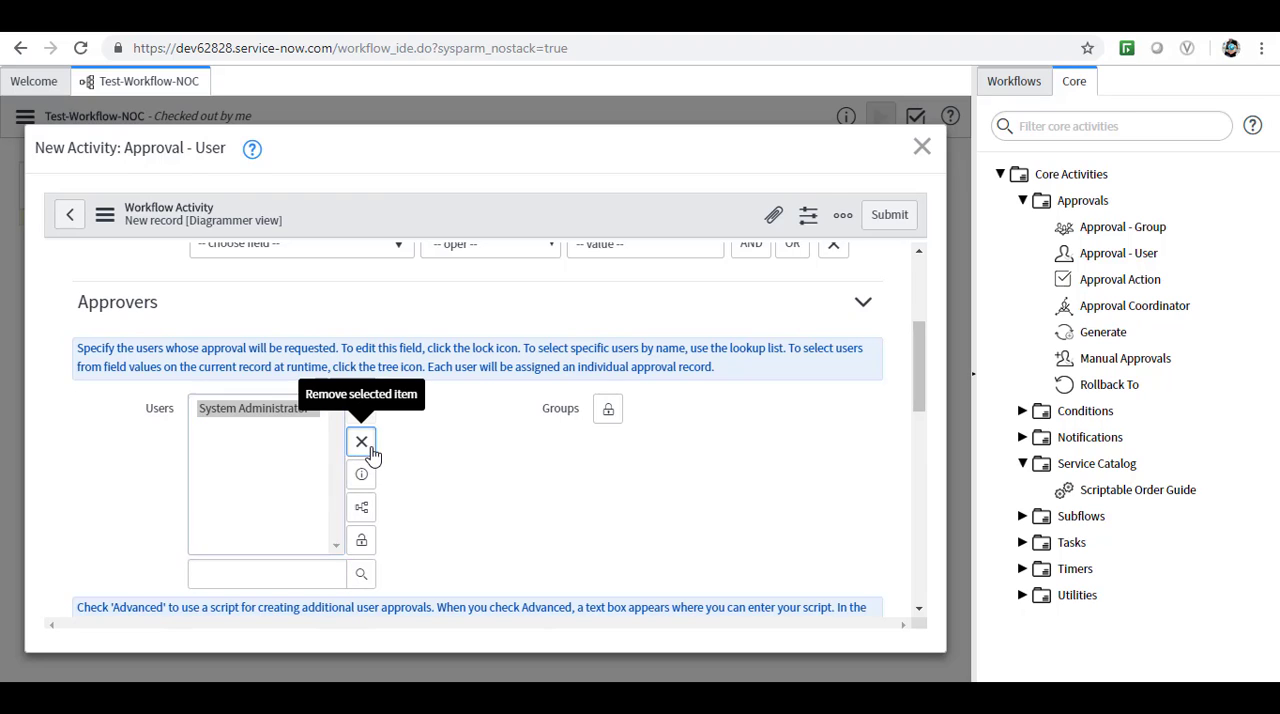
Set the approver to the Manager field under Opened by, lock the Users list and submit the activity.
left_click(361, 510)
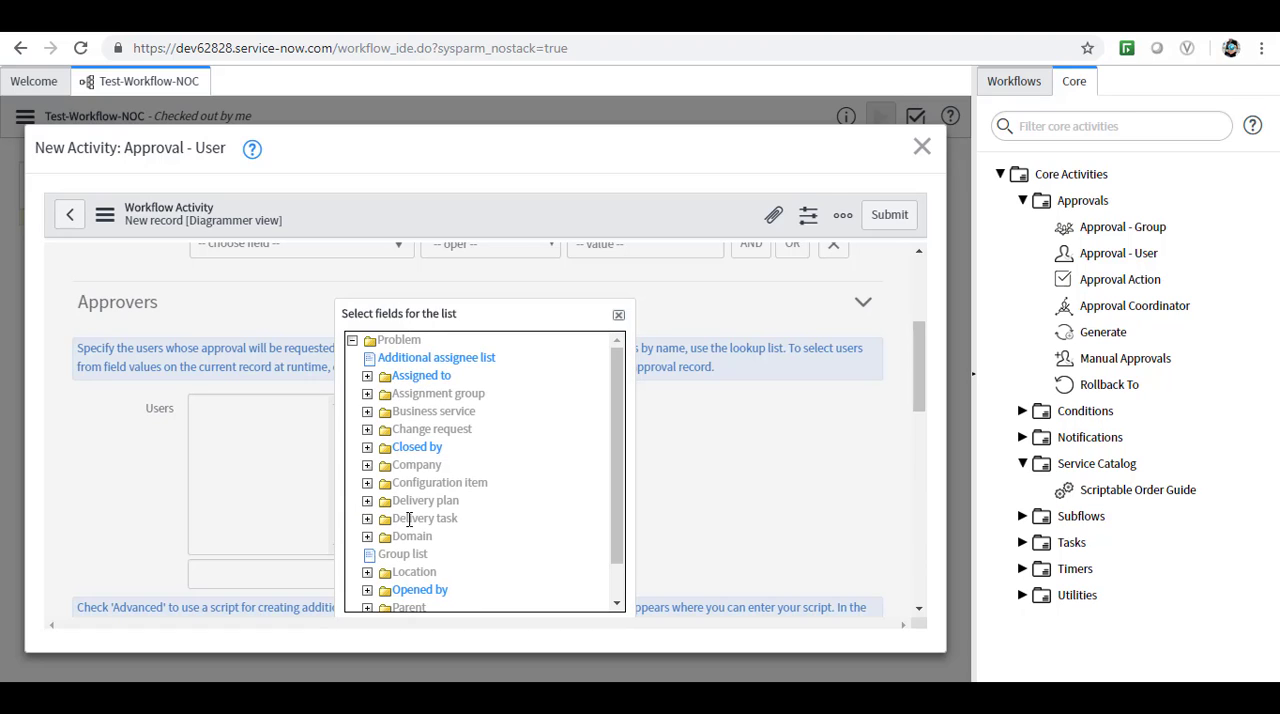
left_click_drag(616, 535, 622, 620)
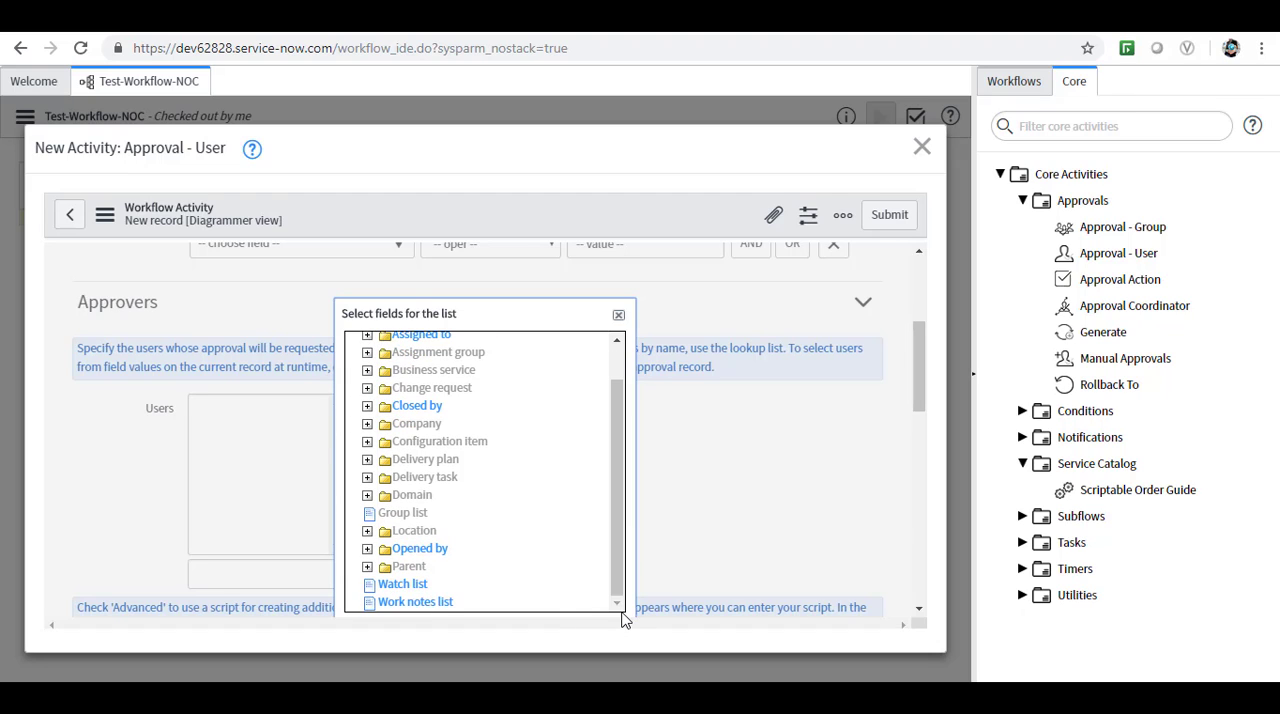
left_click(367, 549)
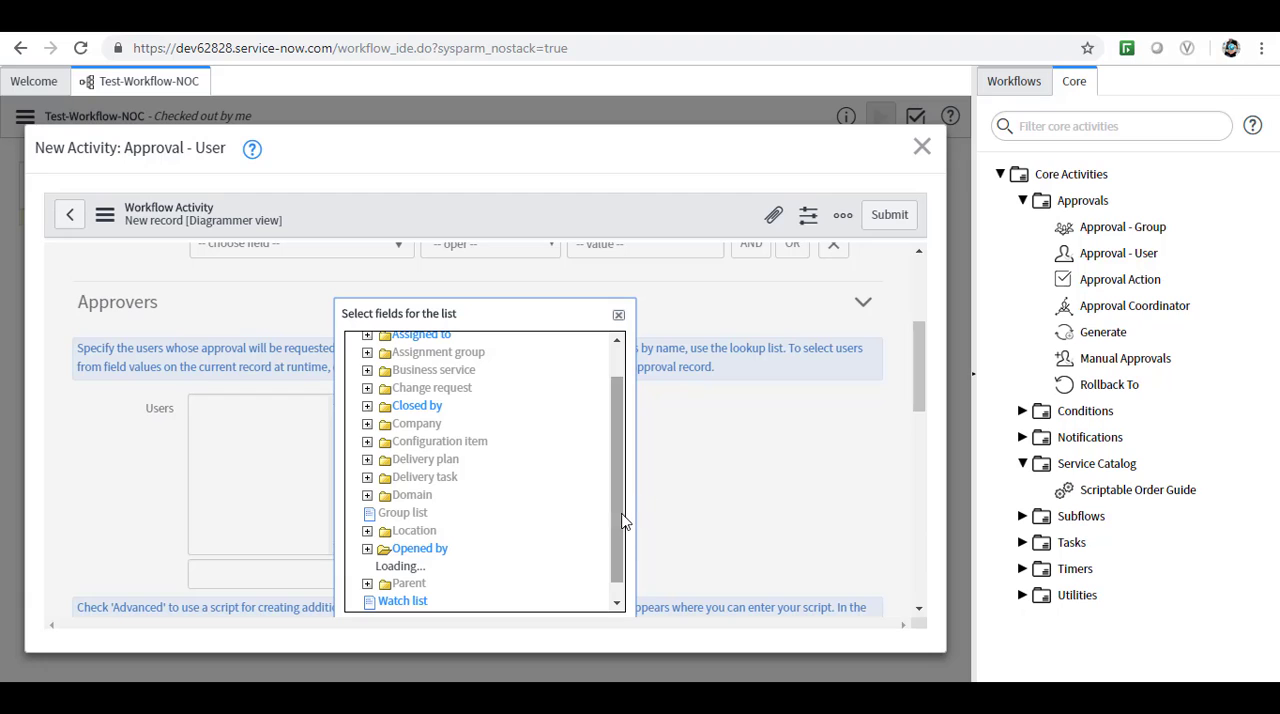
left_click_drag(620, 522, 618, 548)
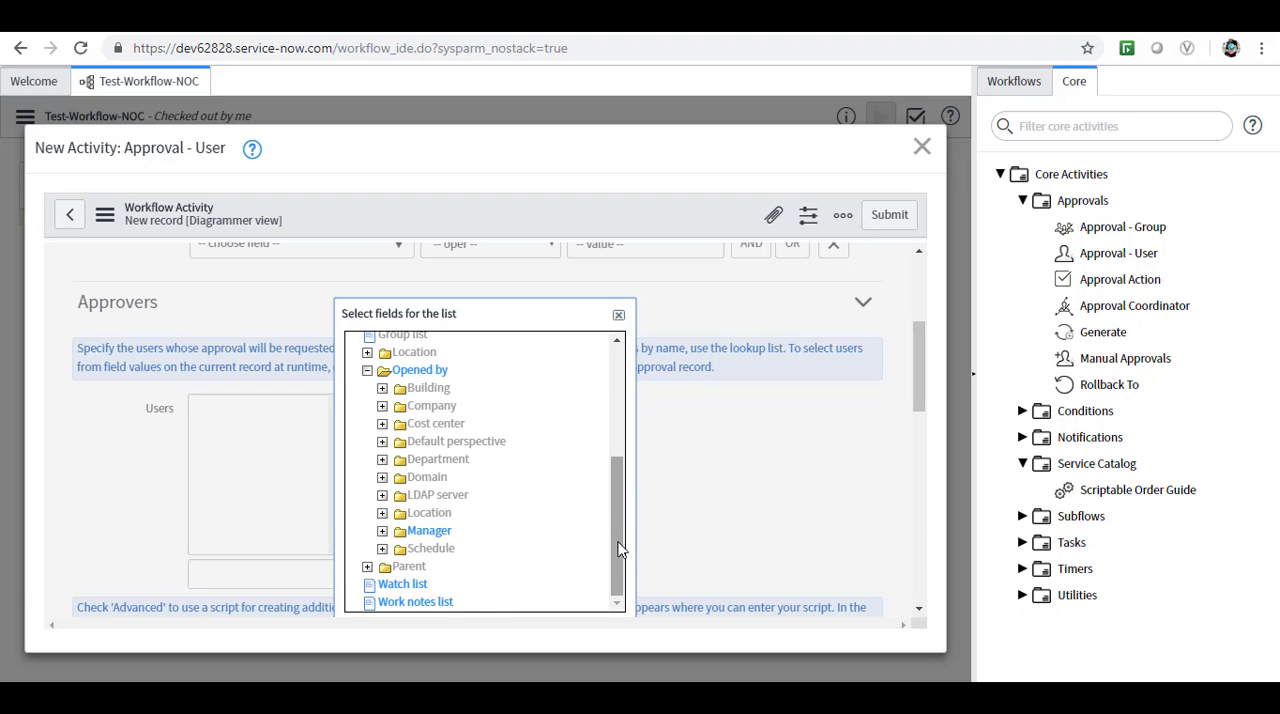
left_click(425, 531)
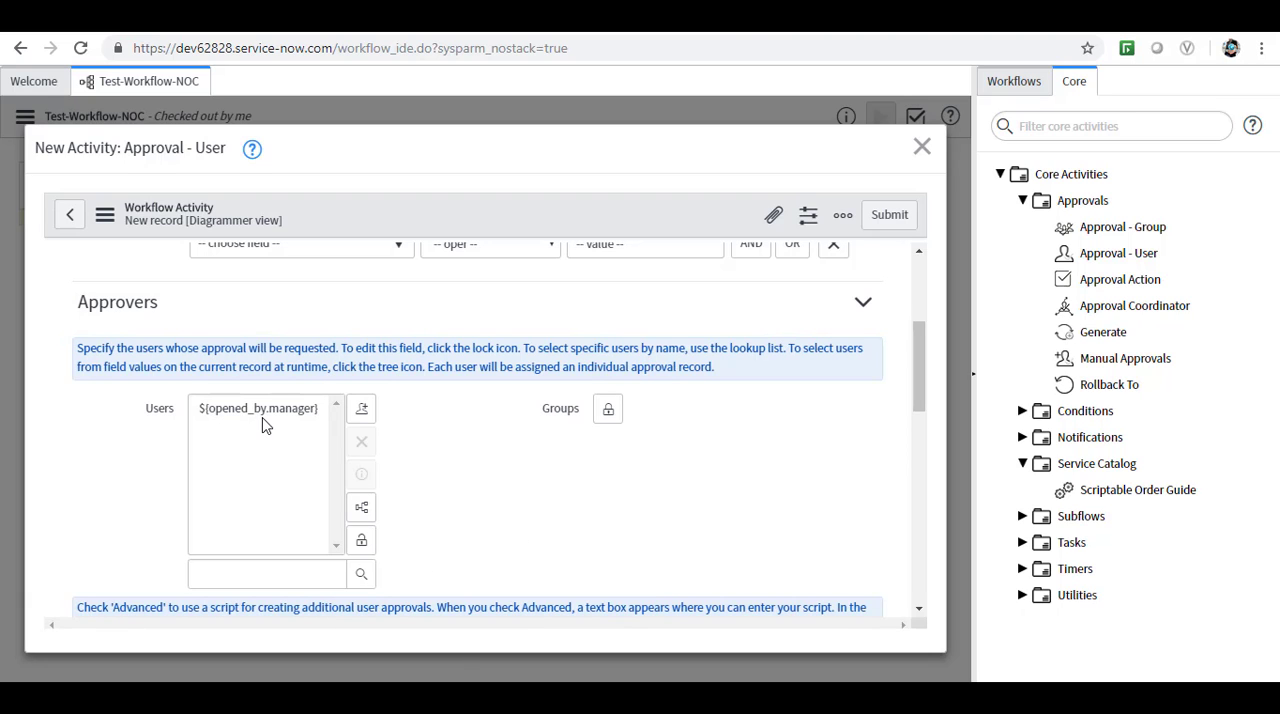
left_click(362, 543)
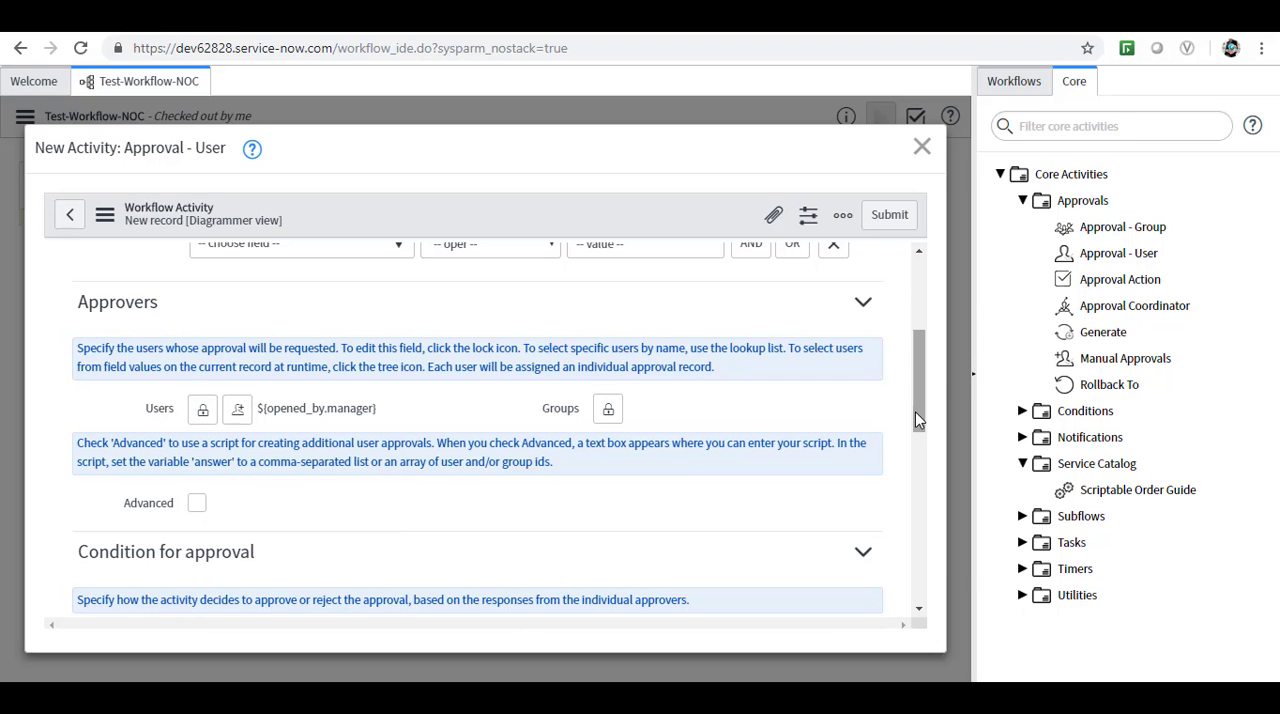
left_click_drag(915, 412, 920, 592)
left_click(889, 216)
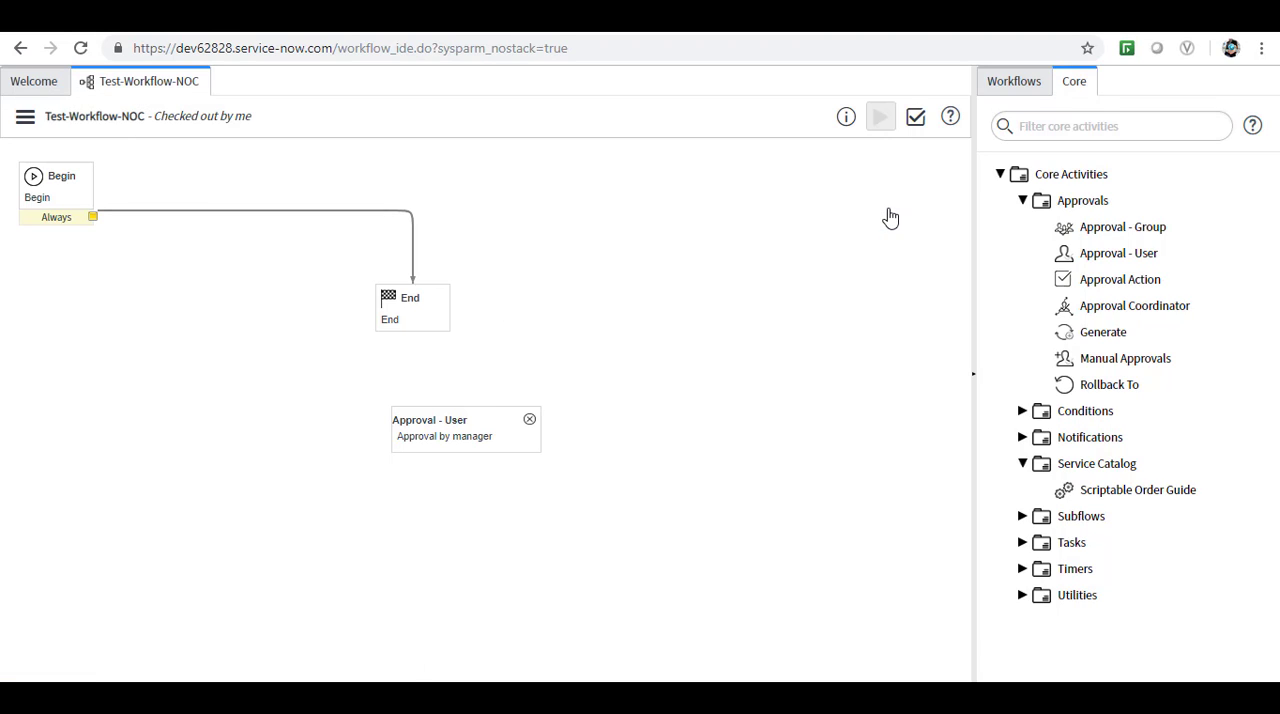
Move the Approval - User activity above the End activity and delete the transition between Begin and End.
left_click_drag(449, 426, 484, 183)
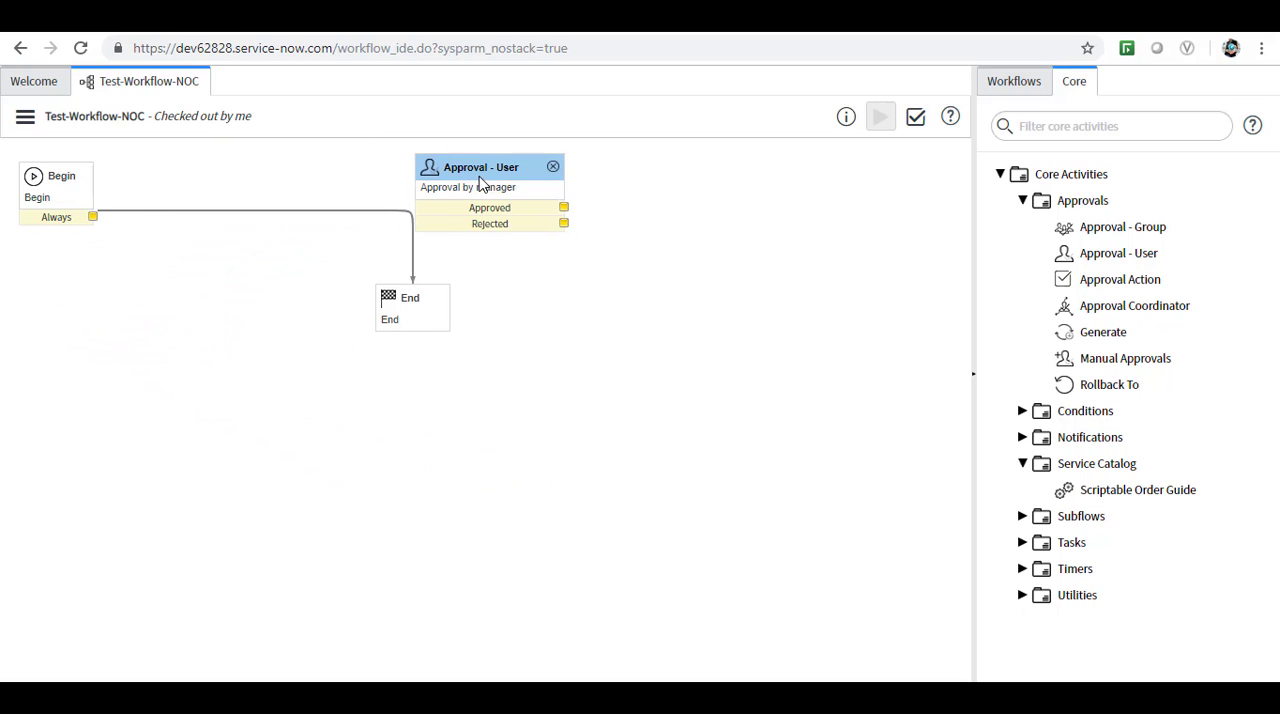
left_click(318, 212)
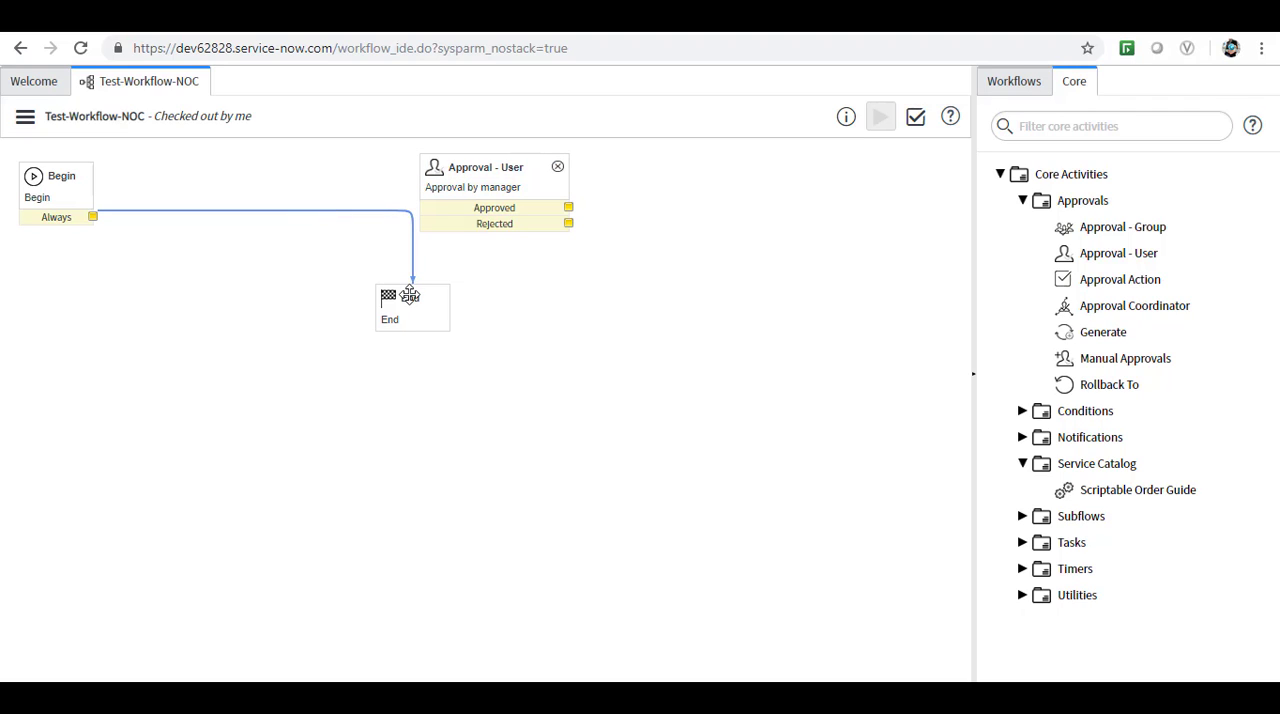
key("Delete")
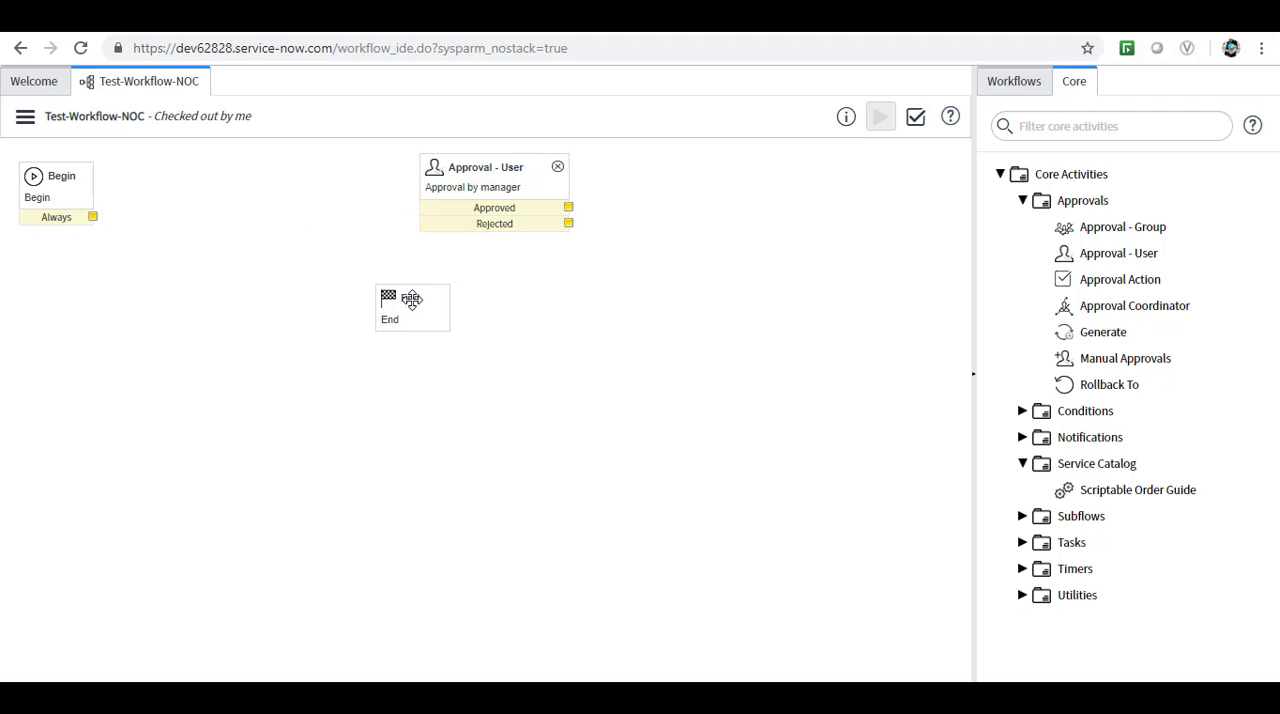
Move the End activity farther away, place Approval - User beside Begin, and connect Begin's Always outcome to the approval.
left_click_drag(410, 298, 723, 383)
left_click_drag(496, 167, 268, 177)
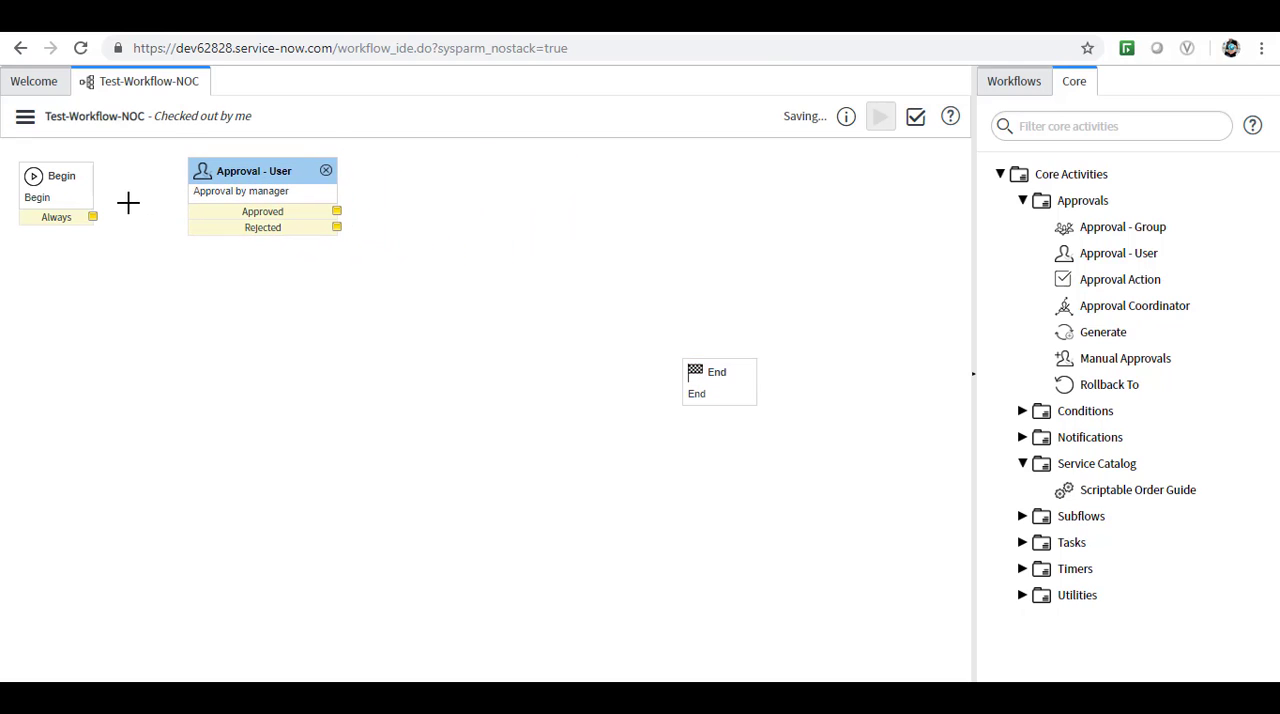
left_click_drag(92, 216, 203, 219)
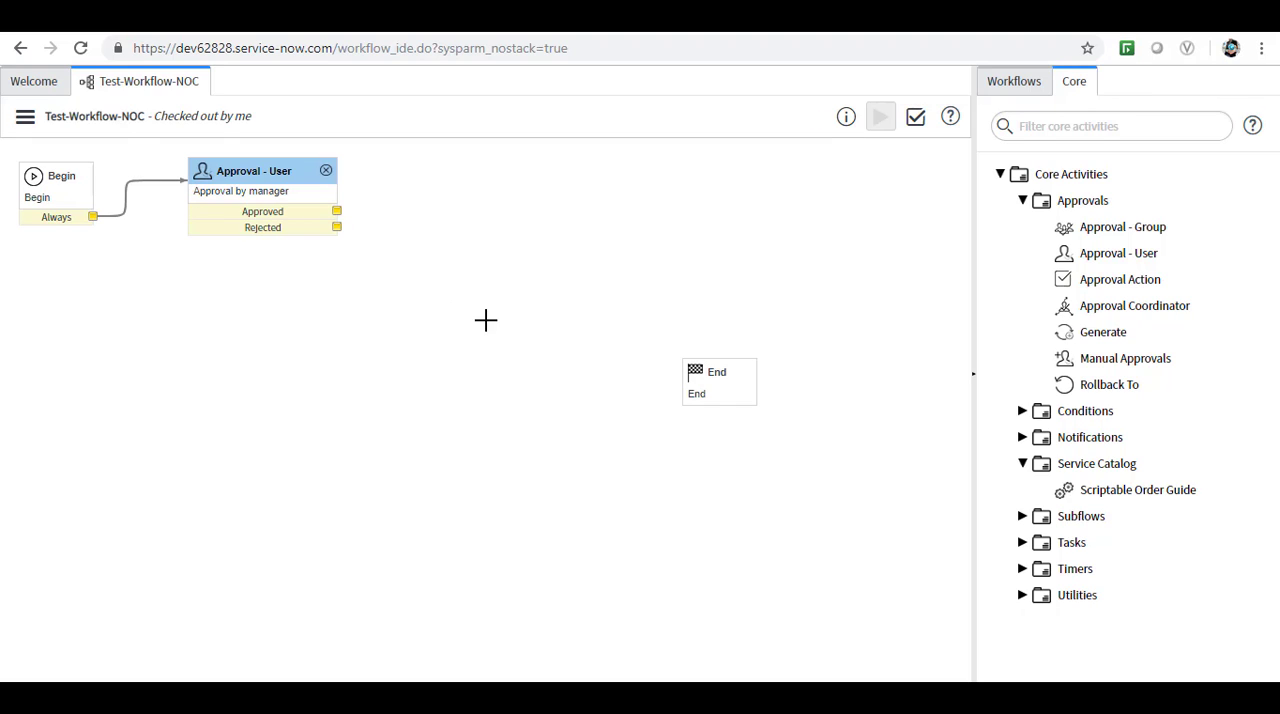
left_click(703, 389)
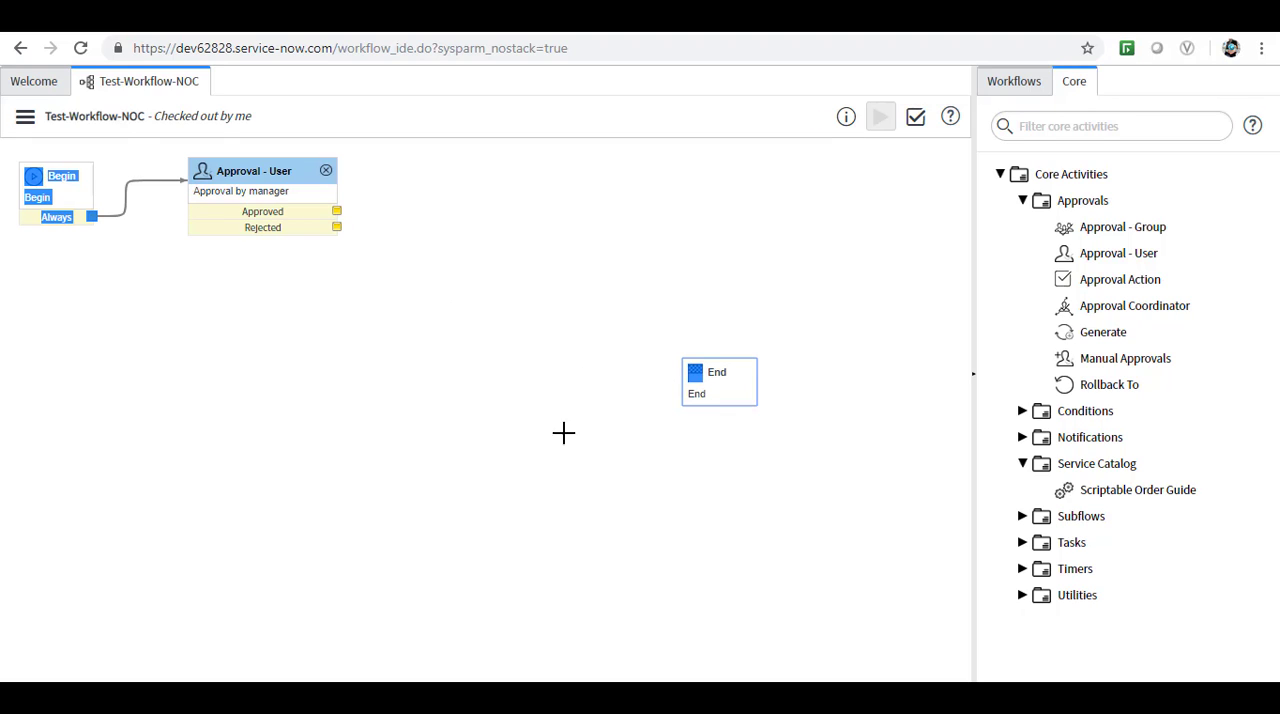
Filter the core activities by "task" and add a Create Task activity beside the approval, naming it Set Task.
left_click(1062, 127)
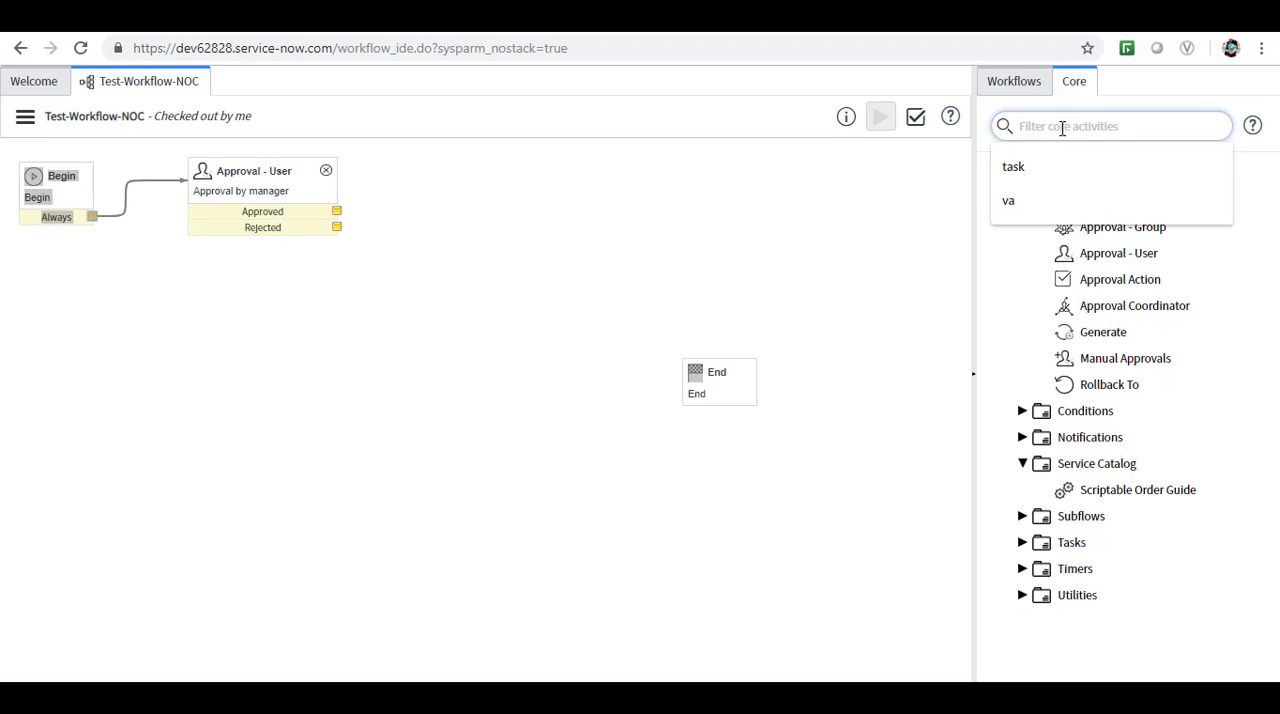
left_click(1012, 166)
mouse_move(1108, 256)
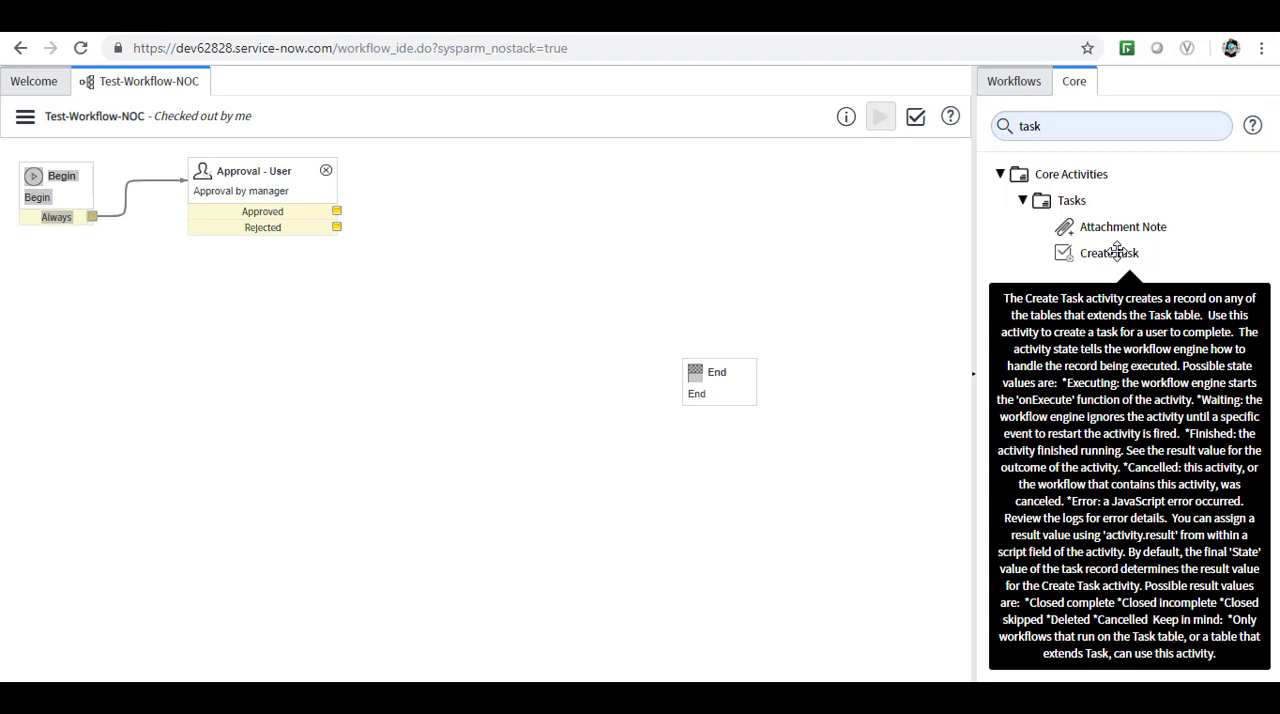
left_click_drag(1115, 252, 506, 222)
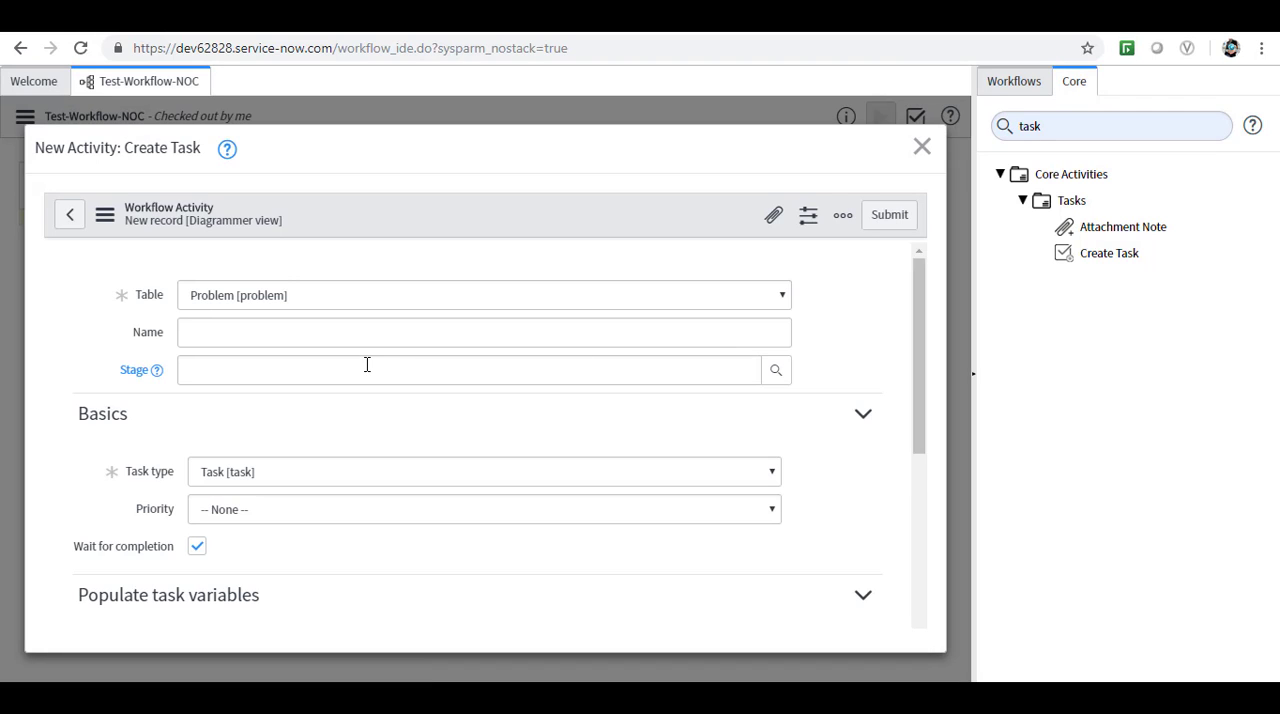
left_click(219, 334)
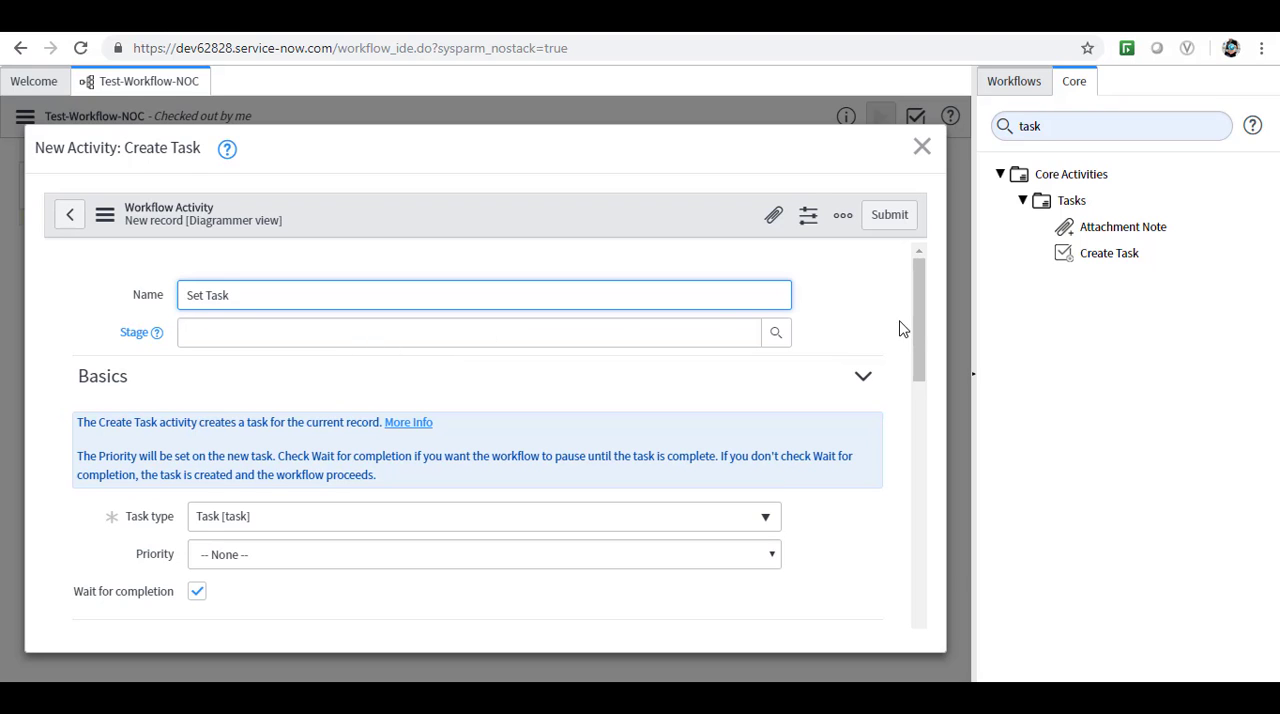
Set the task type of the Create Task activity to Problem Task [problem_task] and look at the available Priority options.
left_click_drag(915, 344, 916, 383)
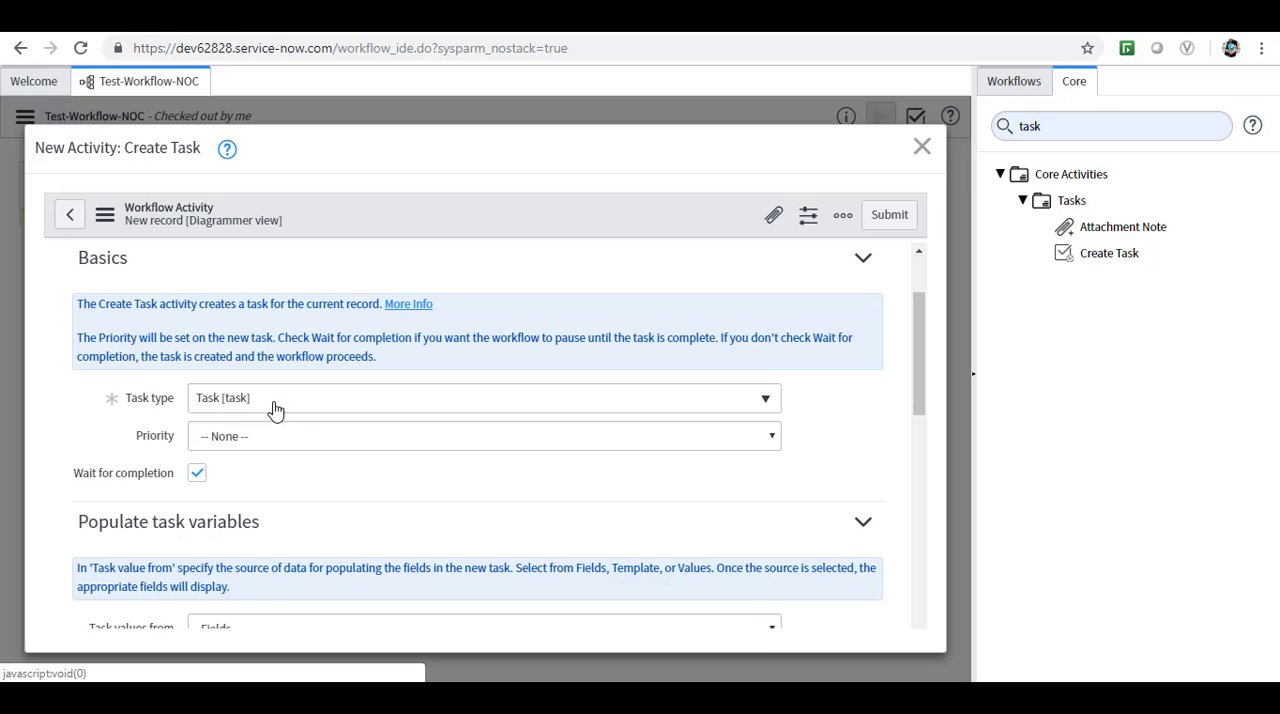
scroll(774, 334, "down", 1)
left_click(766, 322)
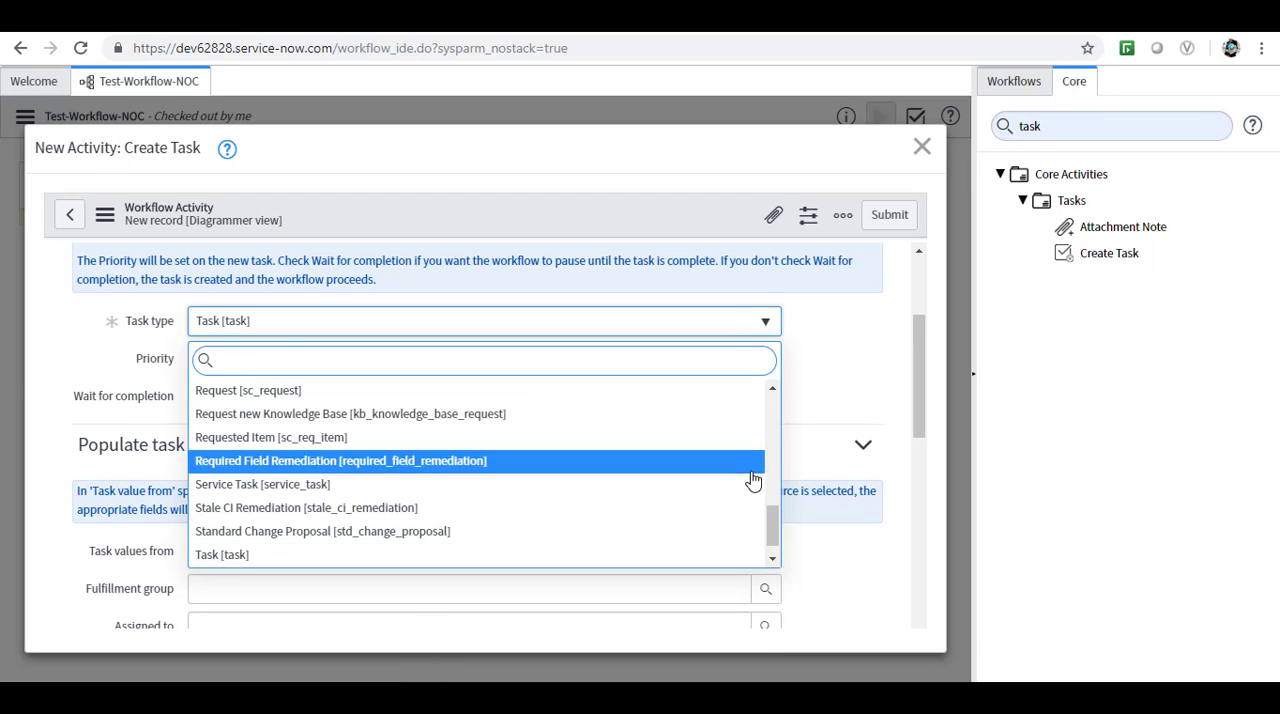
left_click(772, 560)
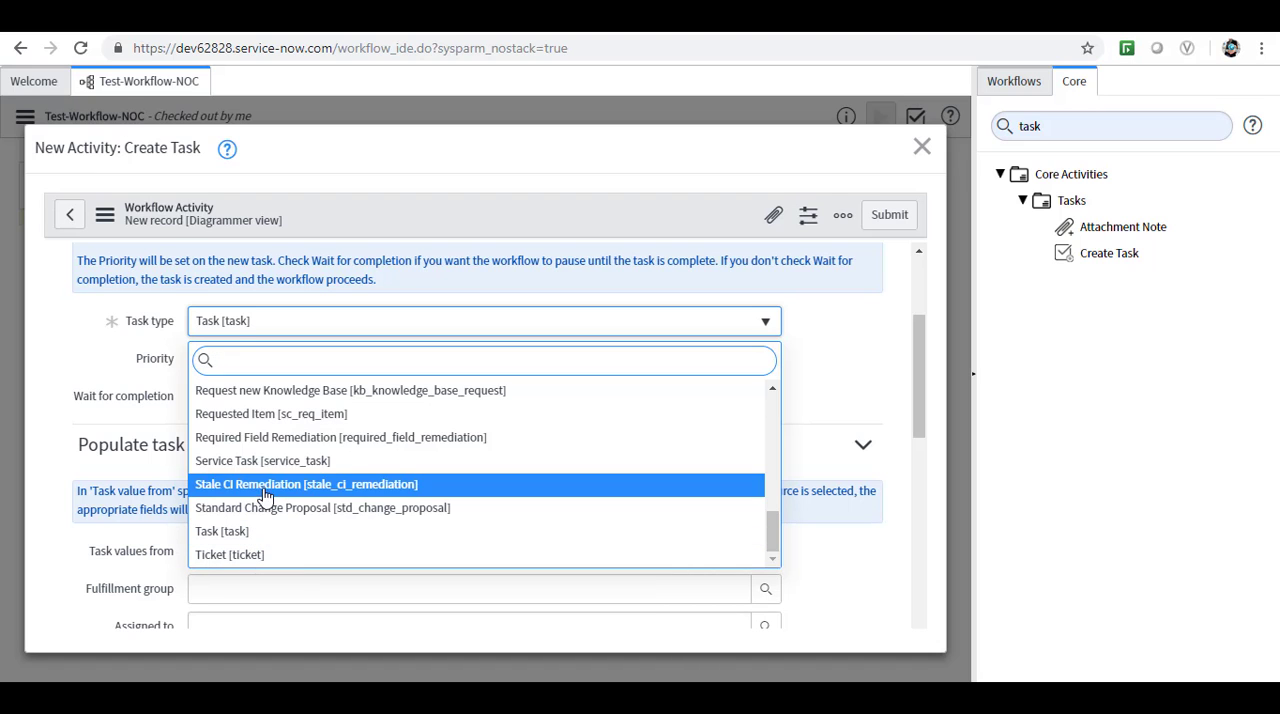
type("pr")
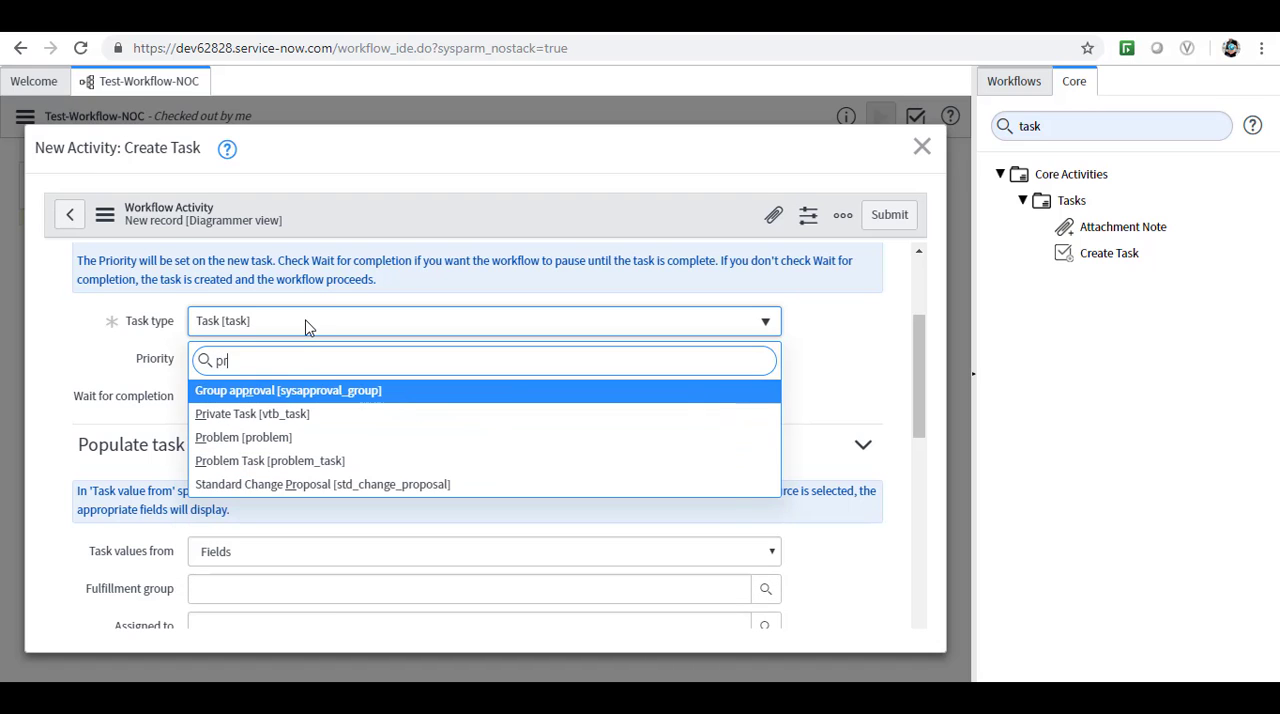
type("b")
key("BackSpace")
type("ob")
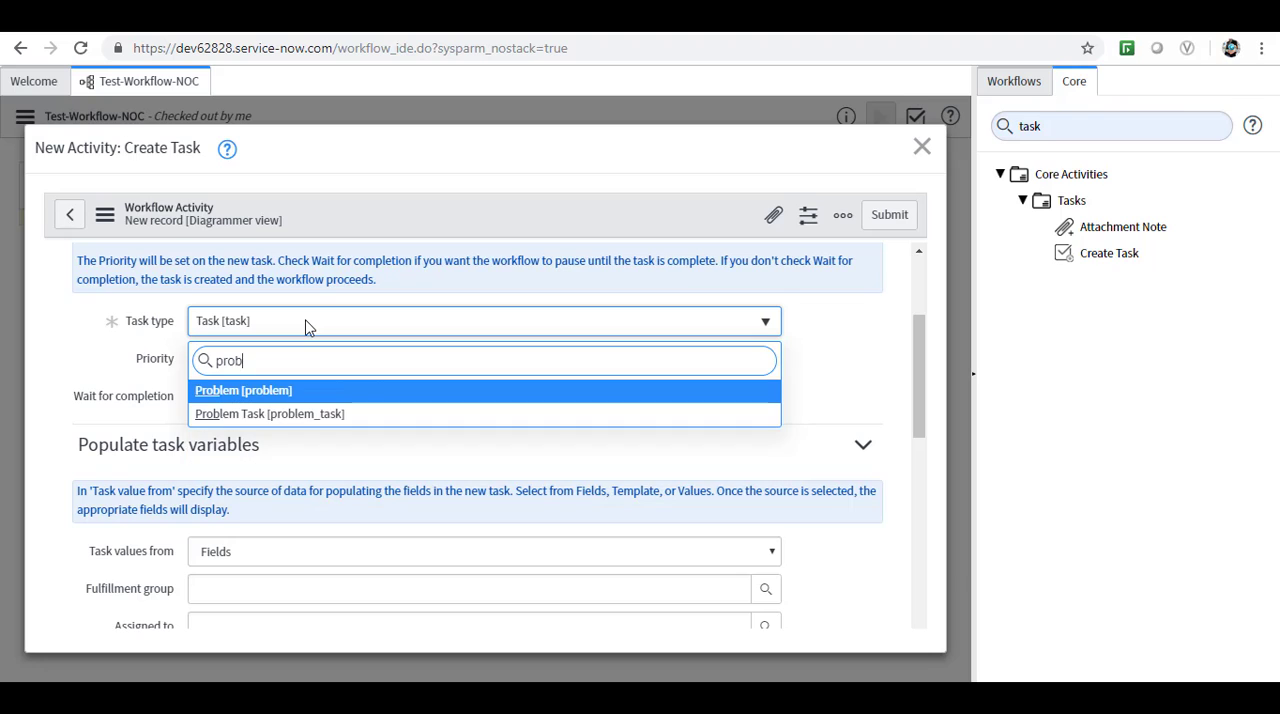
left_click(313, 421)
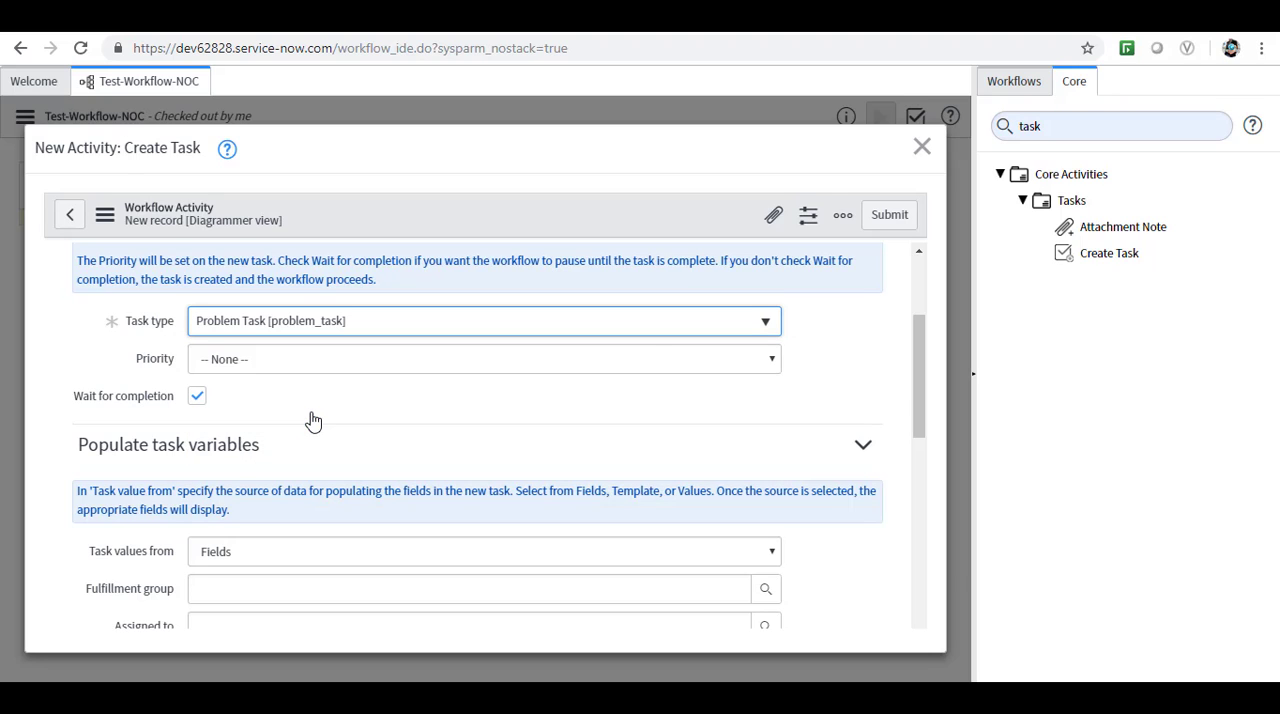
left_click(770, 363)
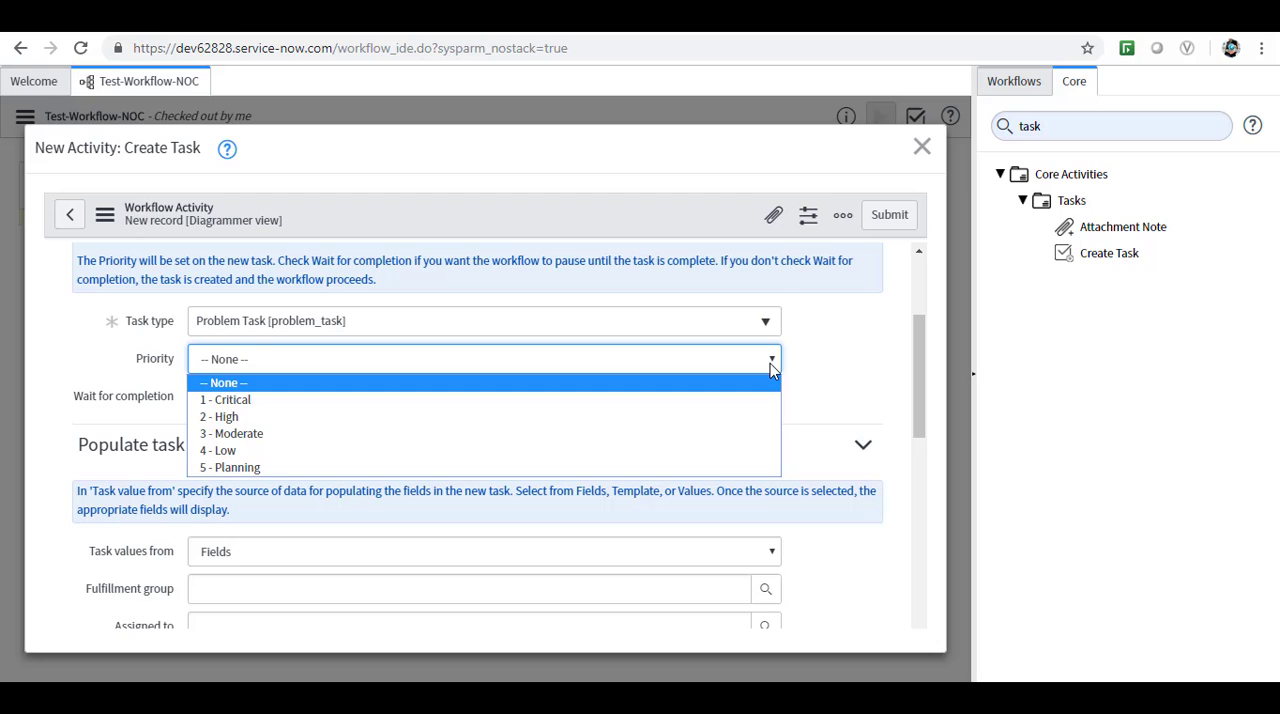
left_click(846, 371)
Enter the short description "Assigned to fulfillment group" for the task and set its fulfillment group to Network.
left_click_drag(924, 411, 921, 475)
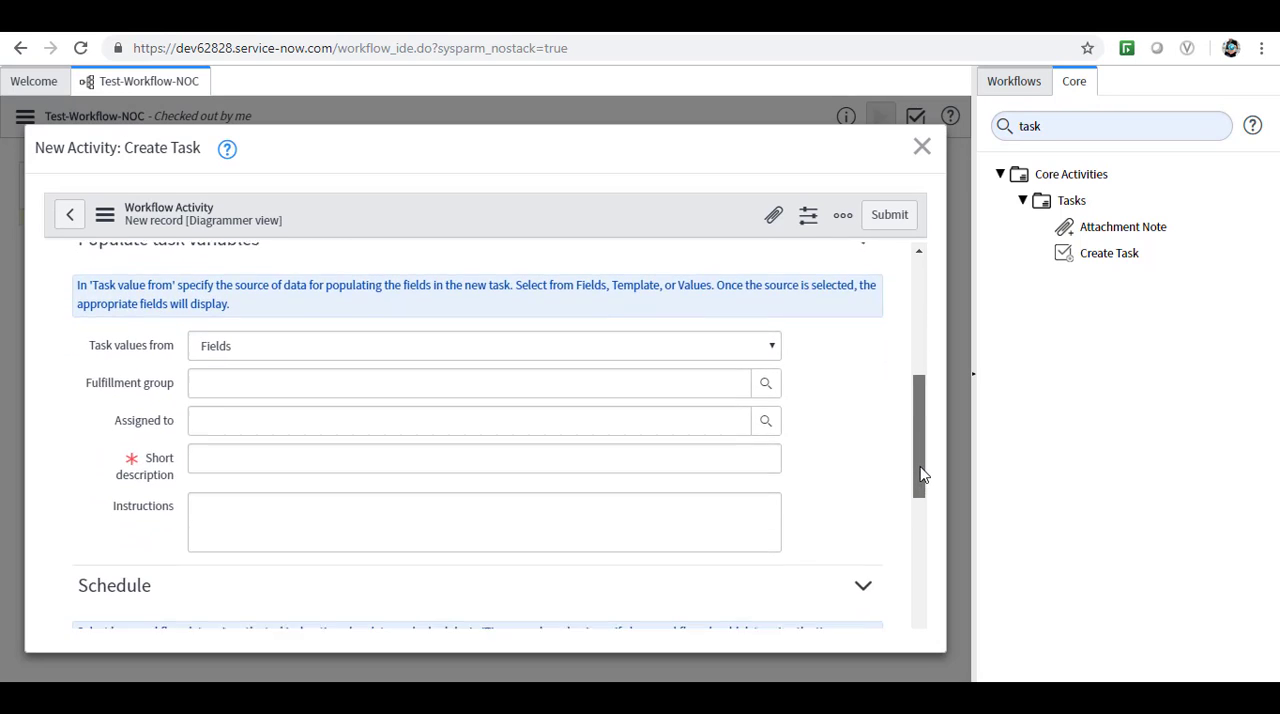
left_click(217, 451)
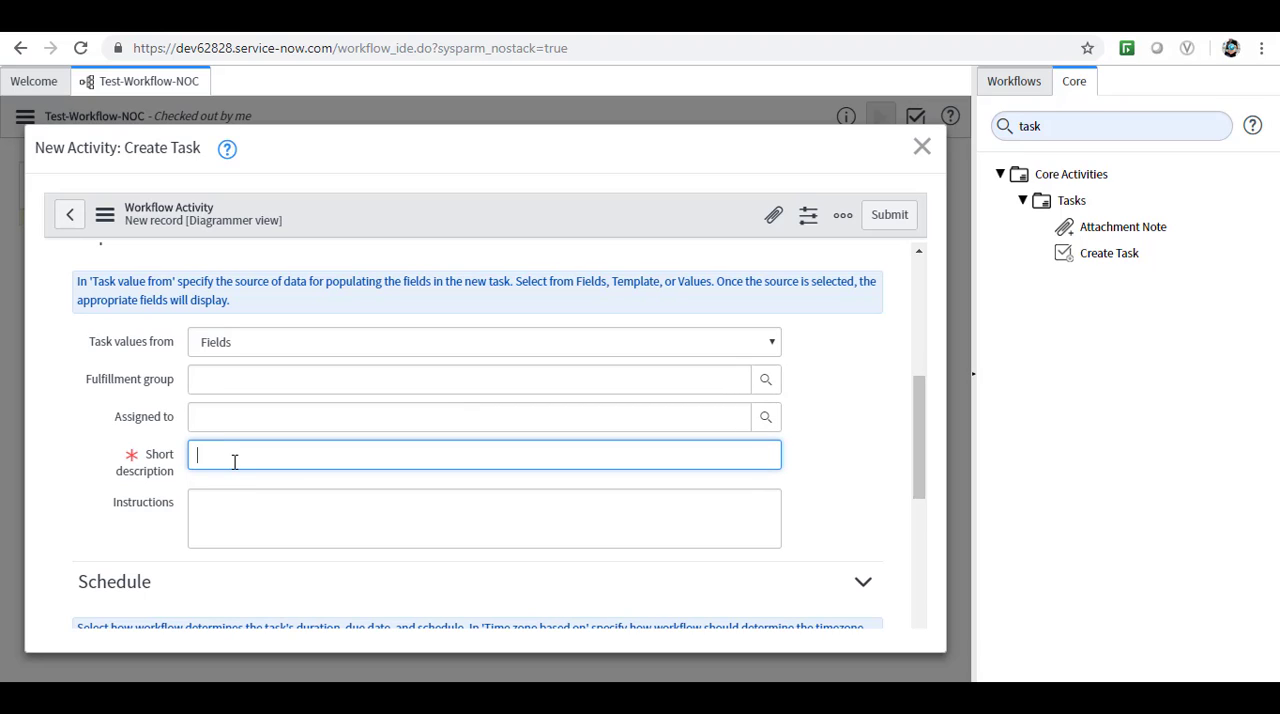
type("Assigned to fulfillment group")
left_click(213, 387)
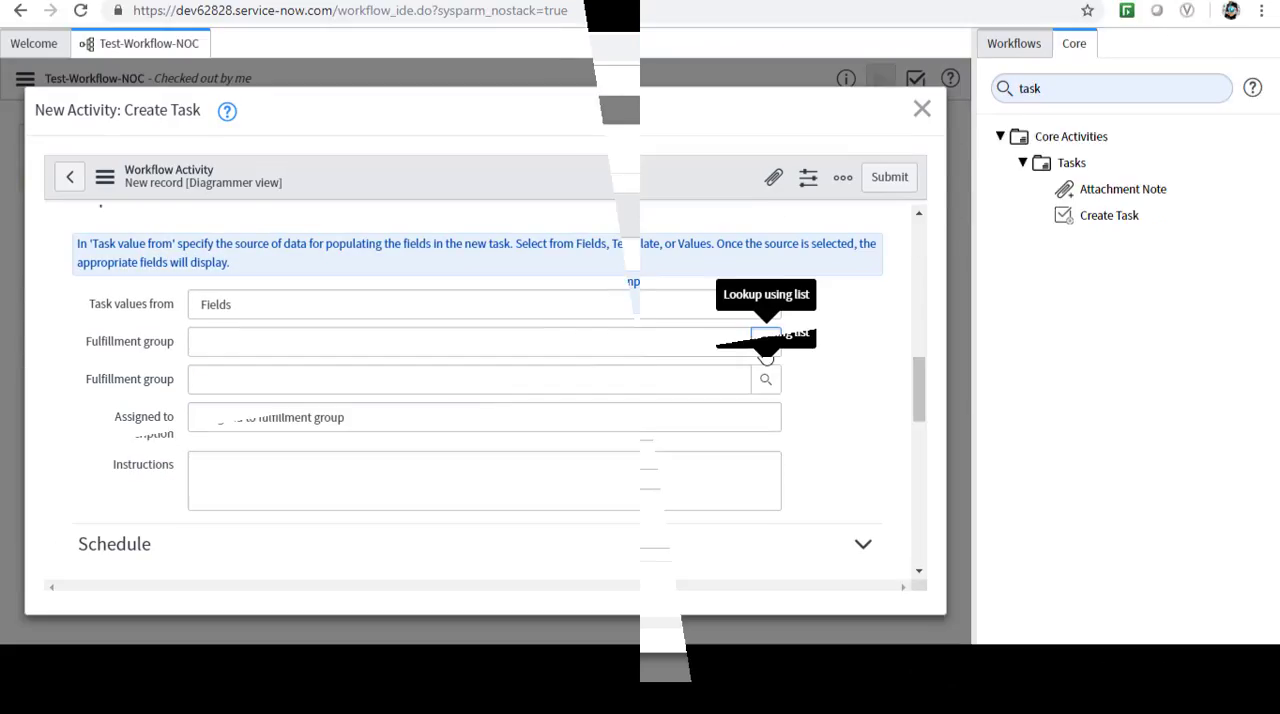
left_click(766, 379)
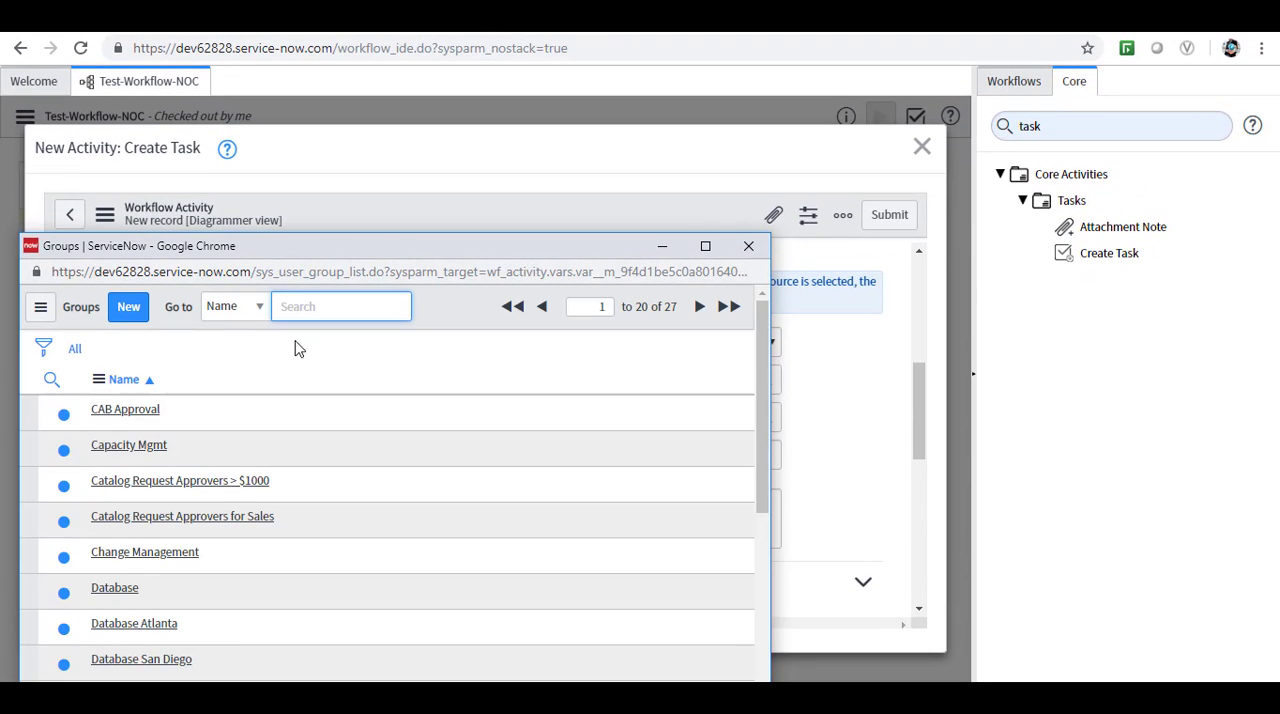
left_click_drag(760, 428, 757, 625)
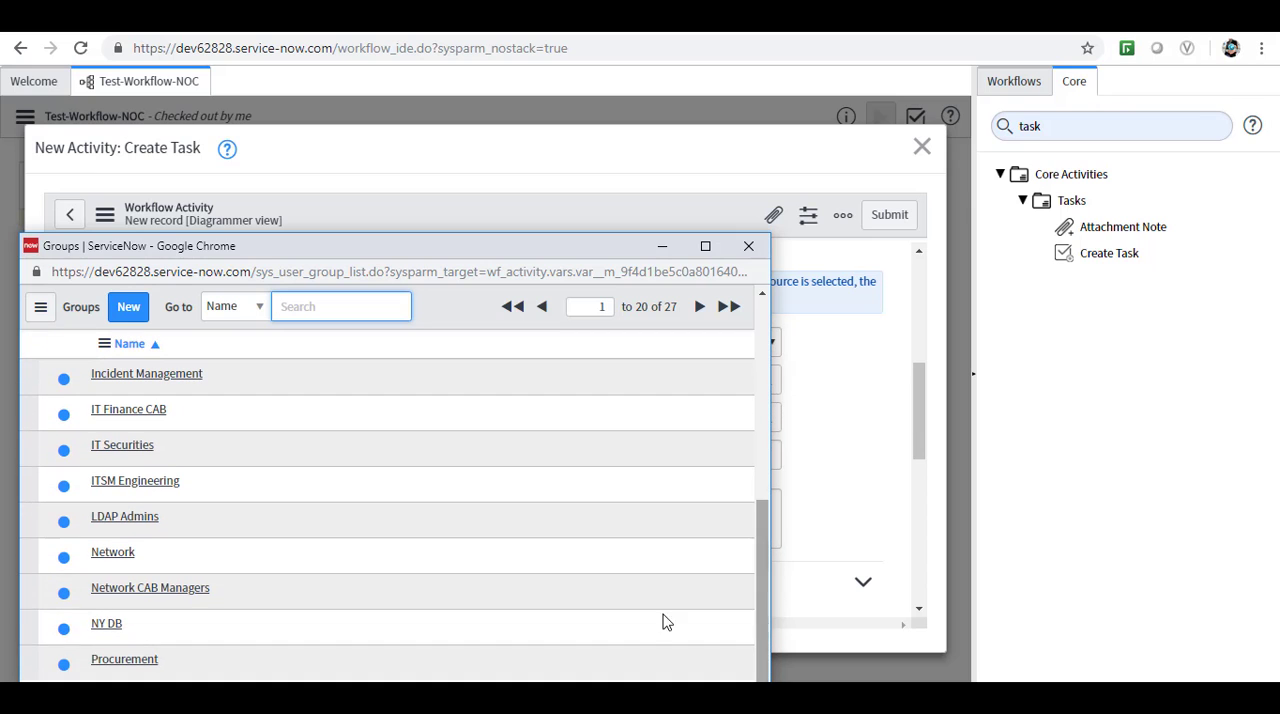
left_click(110, 556)
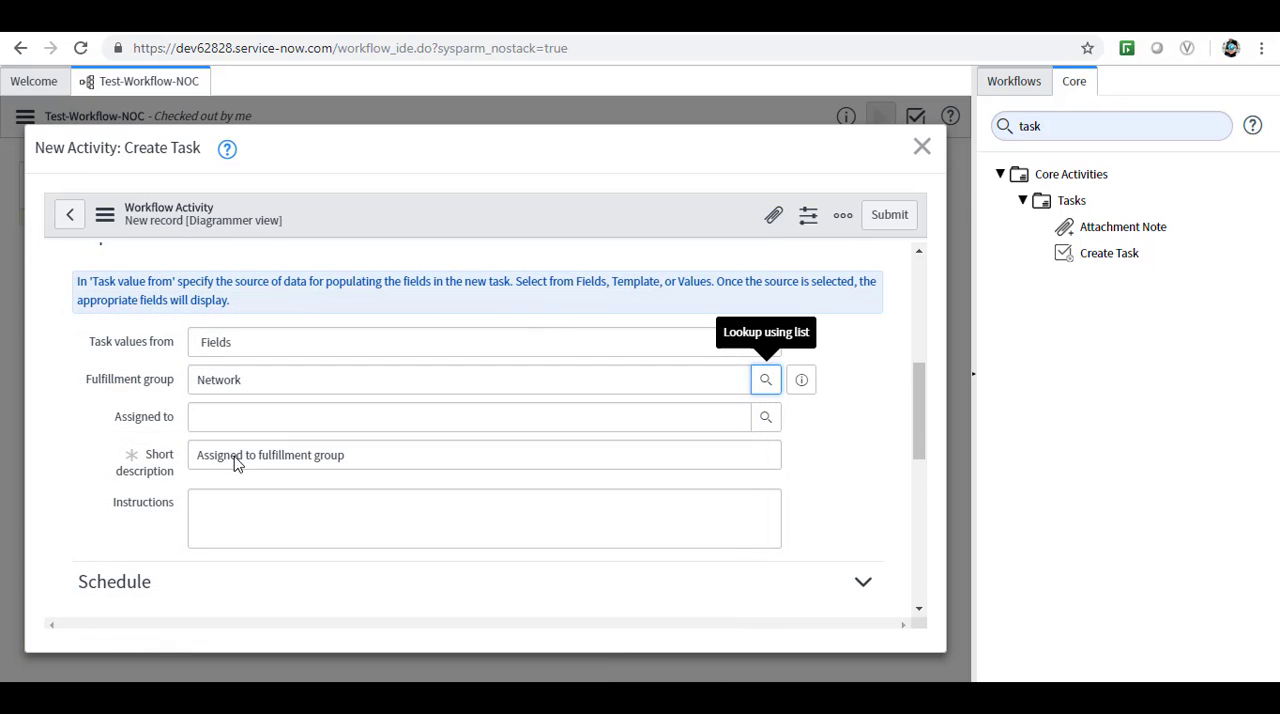
Look through the users available for the Assigned to field and close the list.
left_click(219, 420)
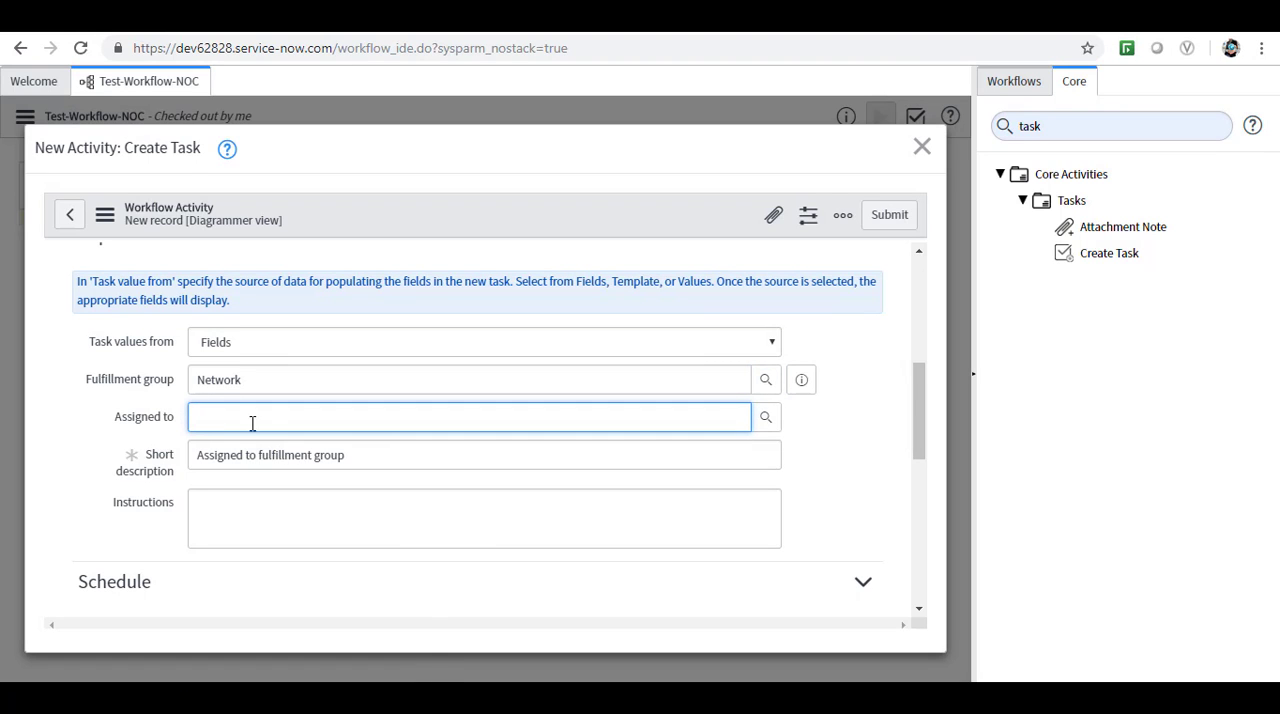
left_click(765, 418)
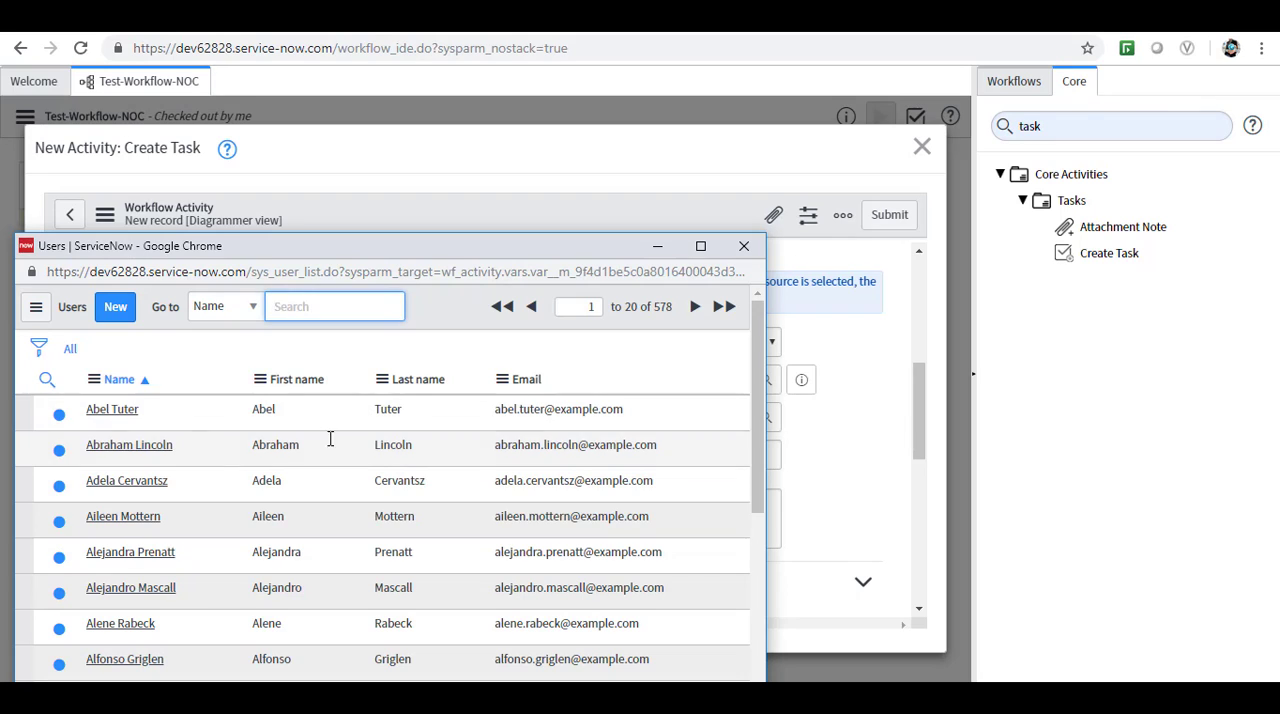
left_click_drag(762, 408, 752, 650)
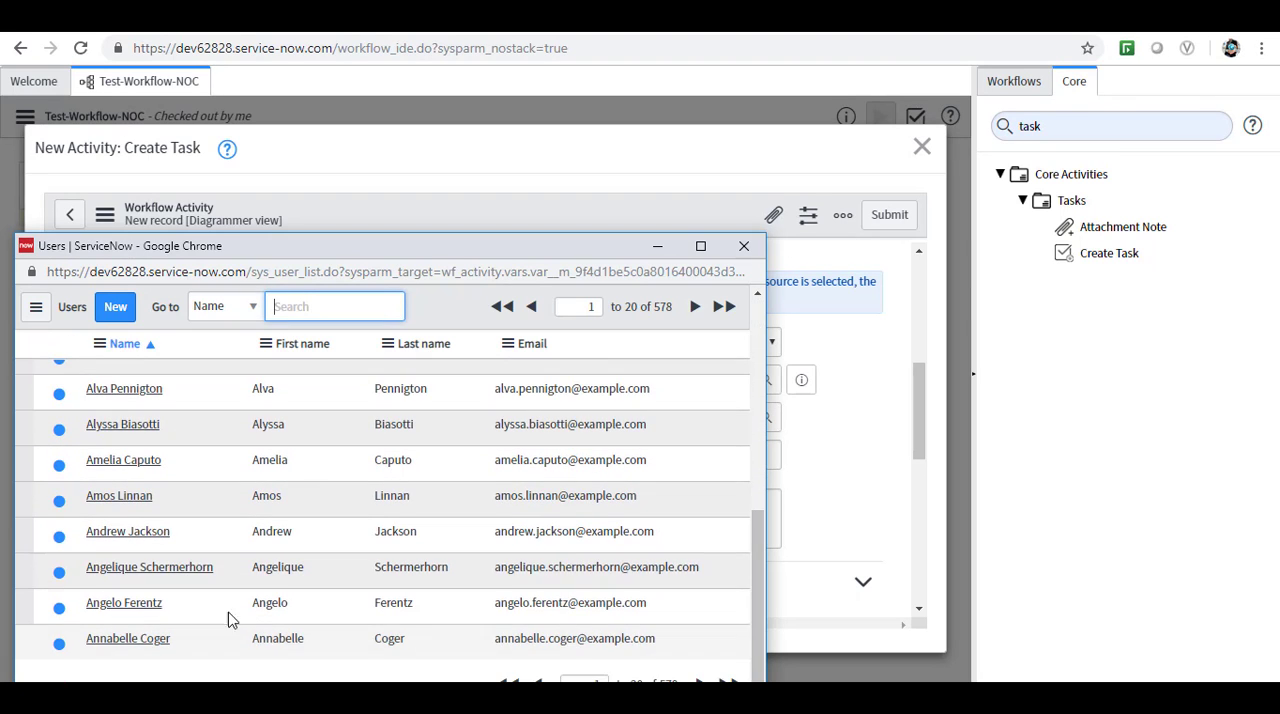
left_click(744, 246)
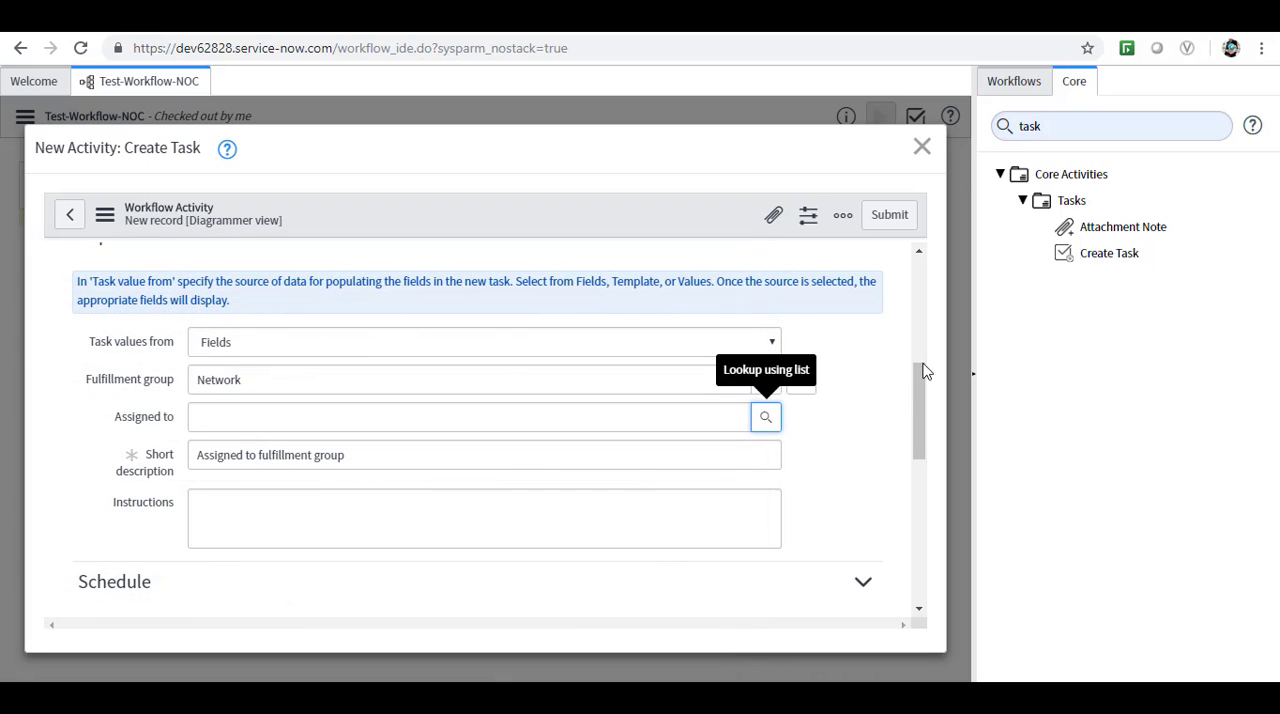
Submit the Set Task activity and connect the approval's Approved outcome to it.
left_click_drag(923, 434, 911, 585)
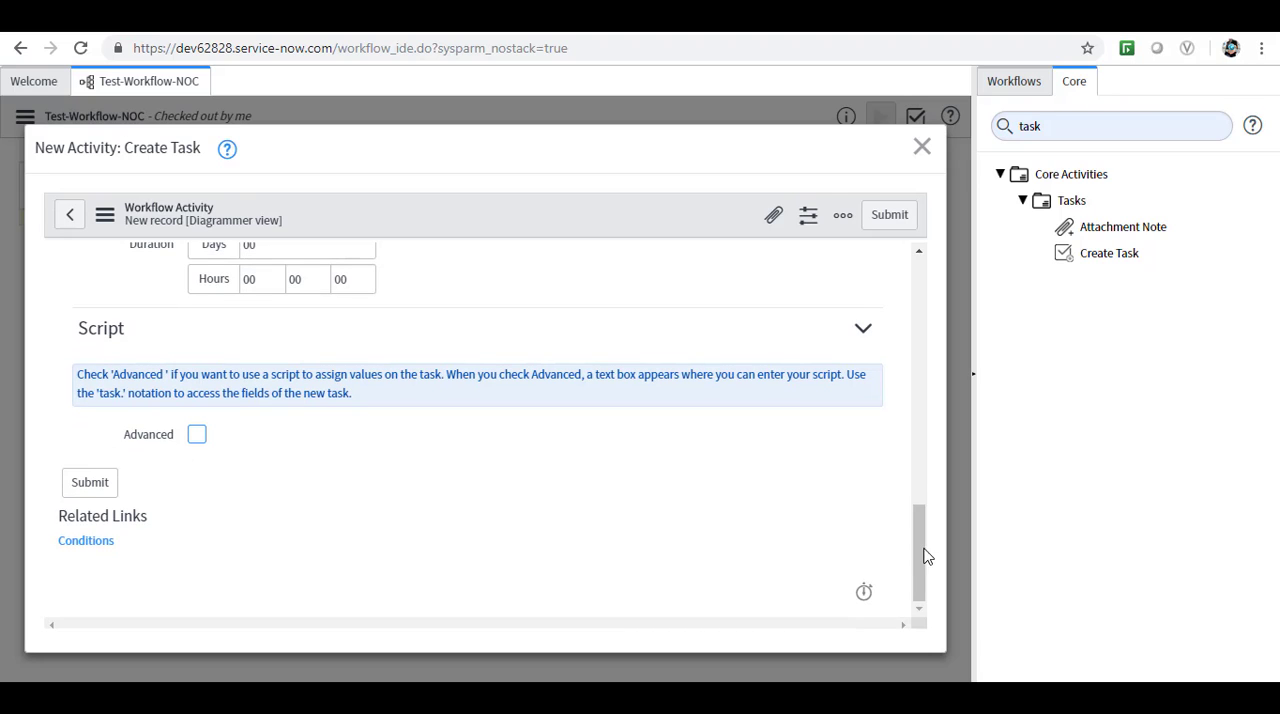
left_click(891, 216)
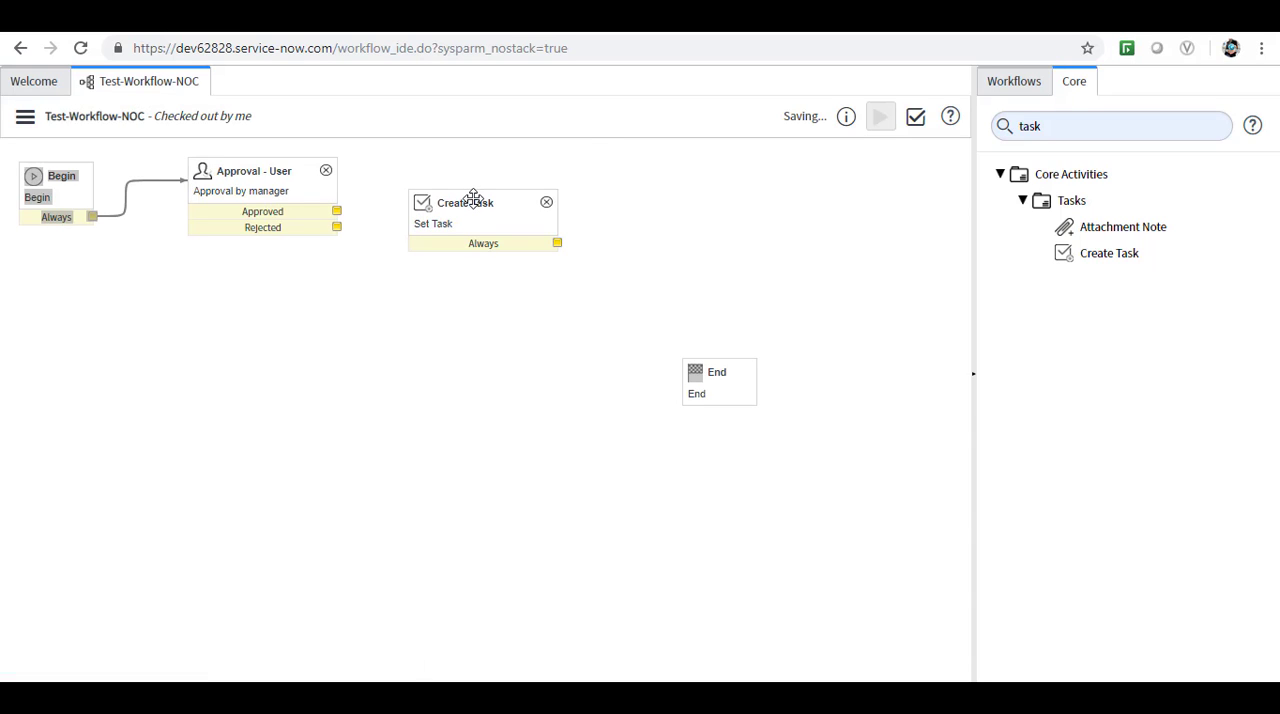
left_click_drag(470, 201, 470, 177)
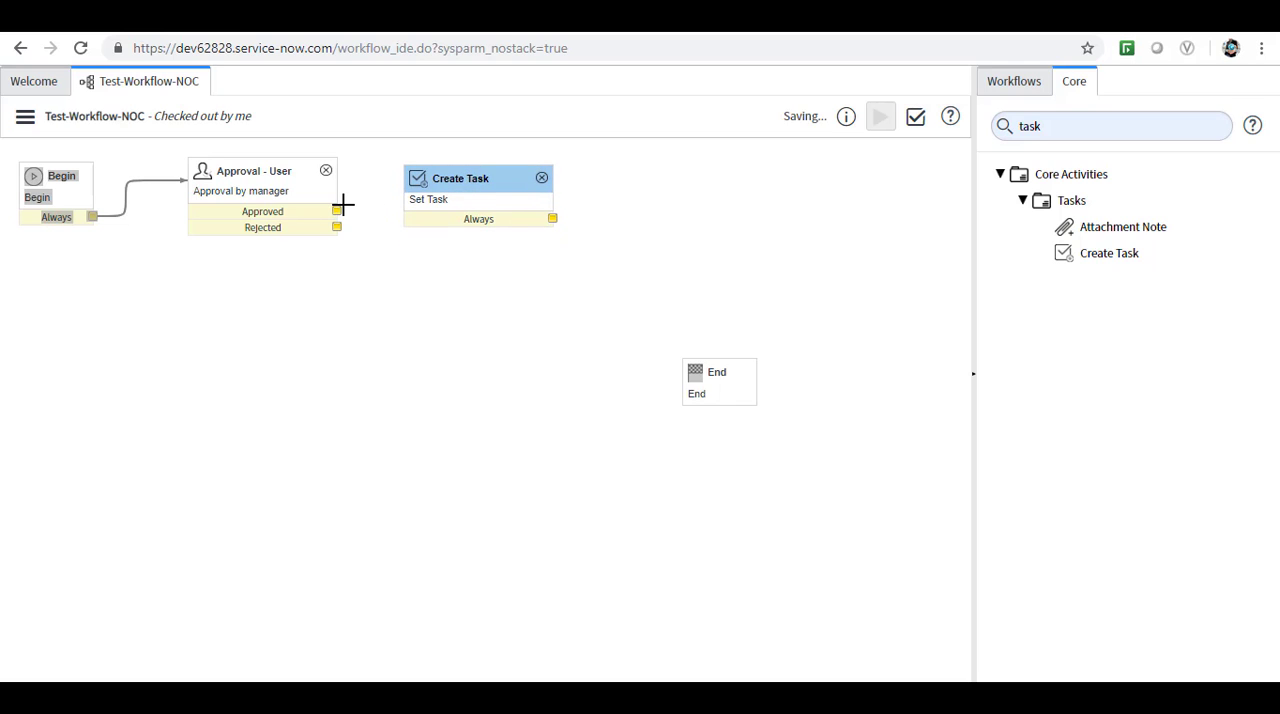
left_click_drag(337, 213, 417, 221)
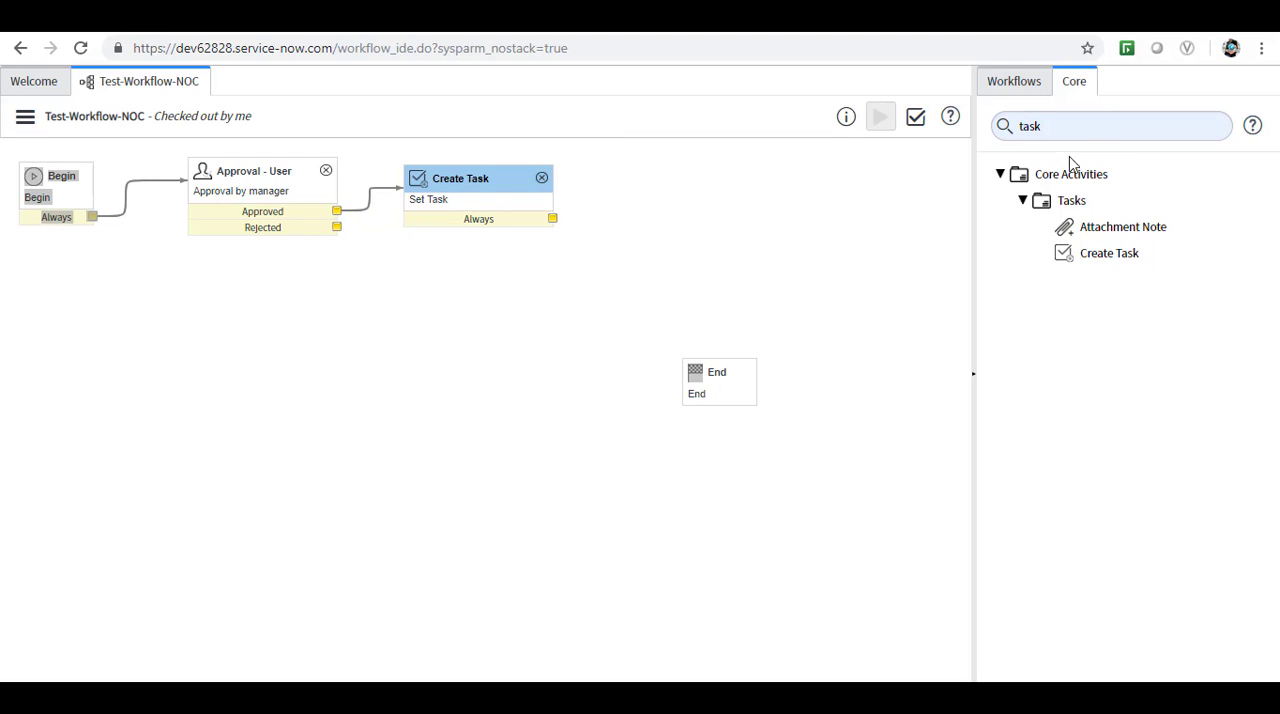
Clear the activity filter and add a Set Values activity from Utilities below the approval, naming it Set Rejected.
left_click(1048, 130)
key("BackSpace")
key("BackSpace")
key("BackSpace")
key("BackSpace")
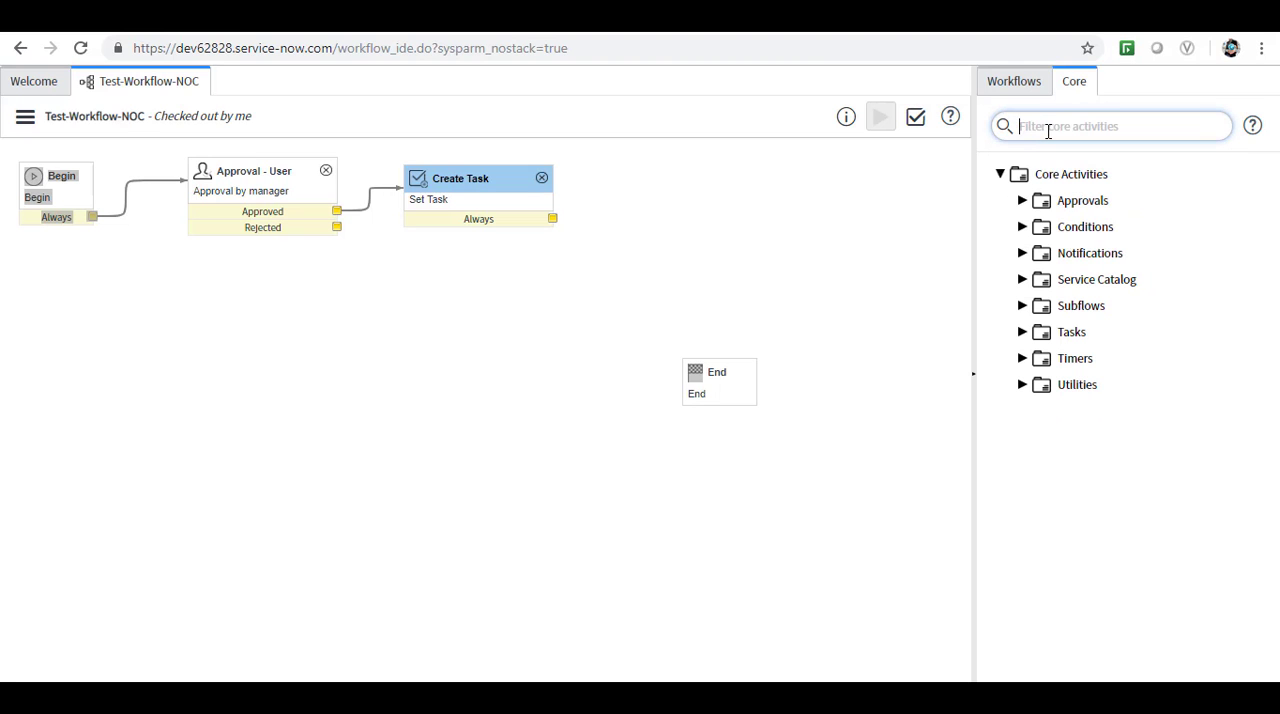
left_click(1022, 385)
mouse_move(1100, 596)
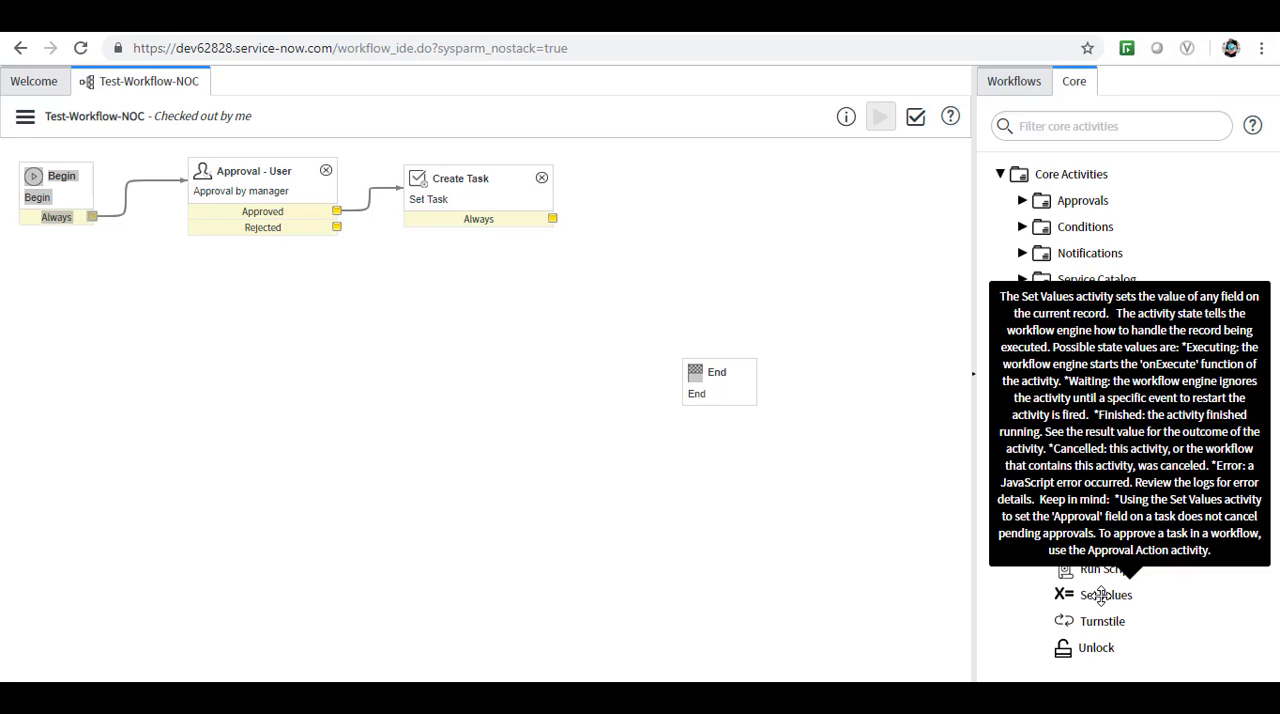
left_click_drag(1100, 596, 294, 328)
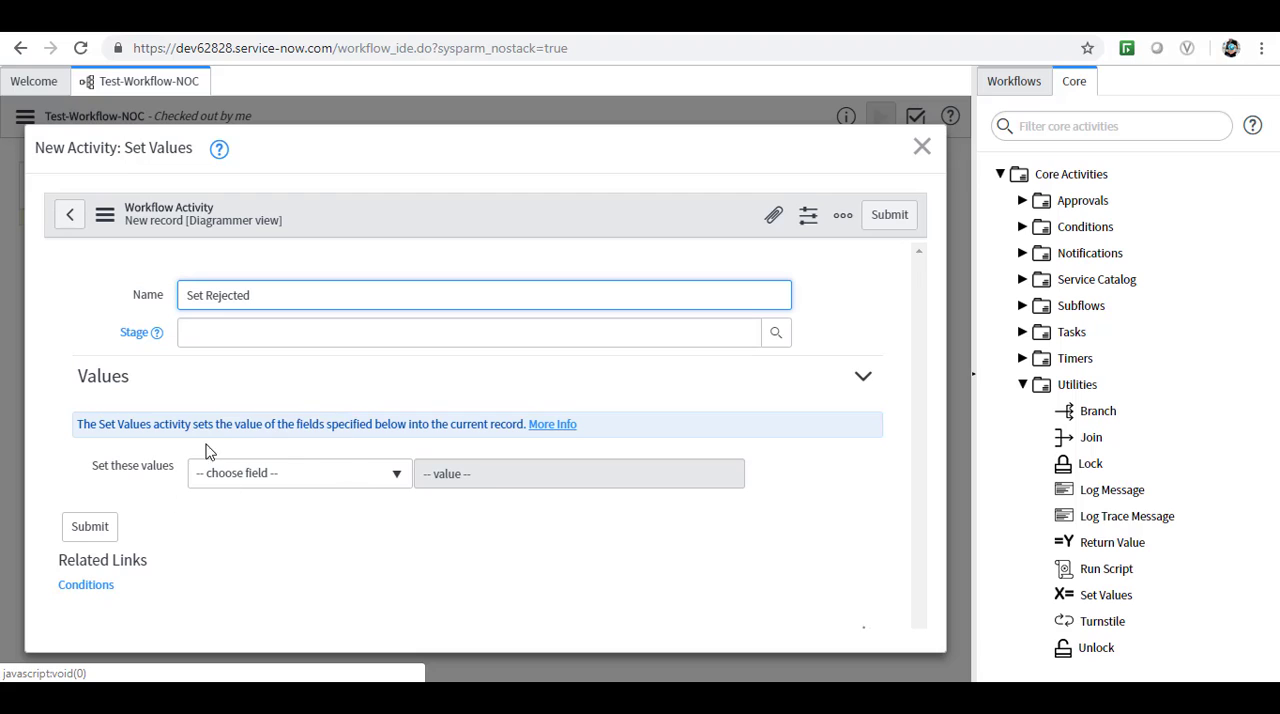
Set the State field to Closed/Resolved in the Set Rejected activity's values.
left_click(396, 478)
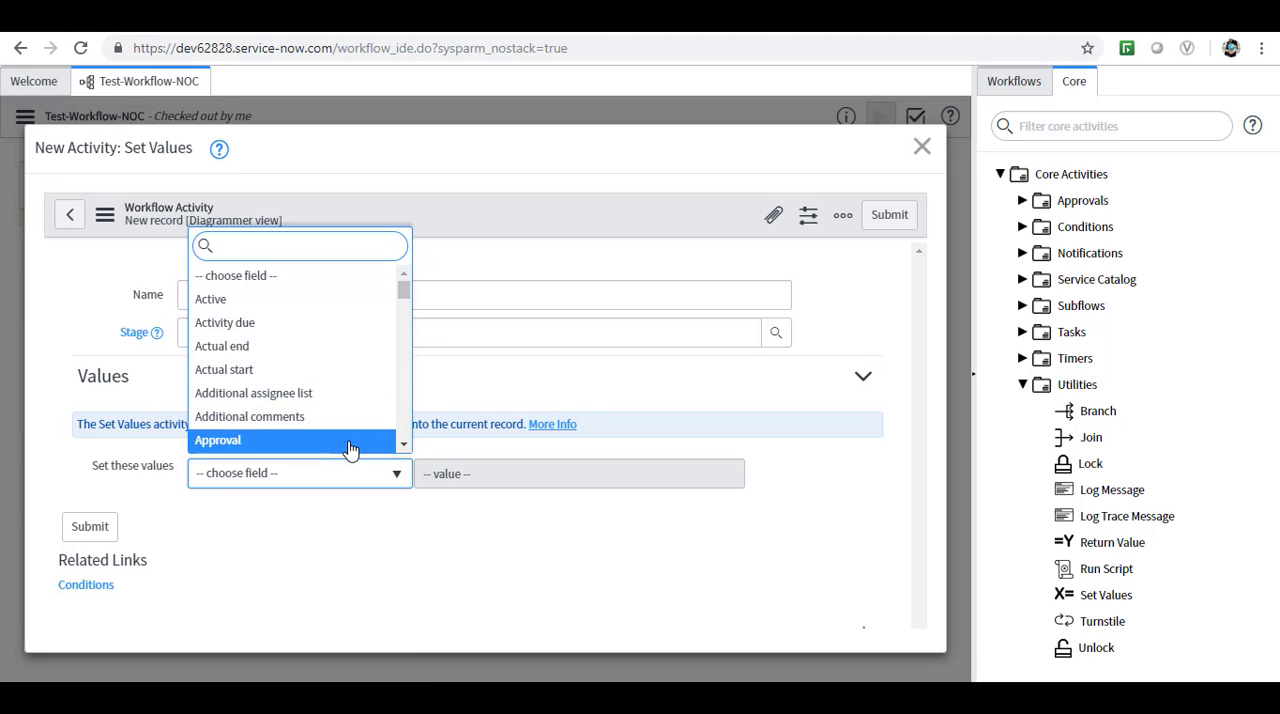
type("sta")
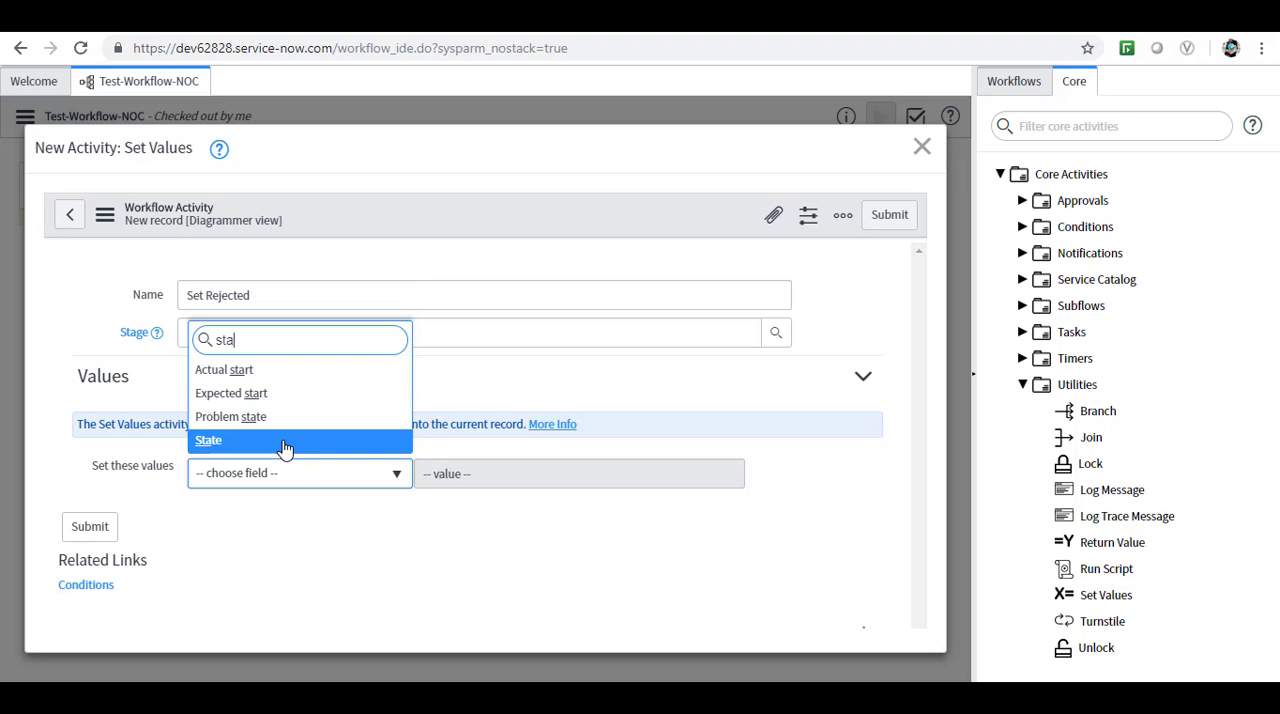
left_click(204, 442)
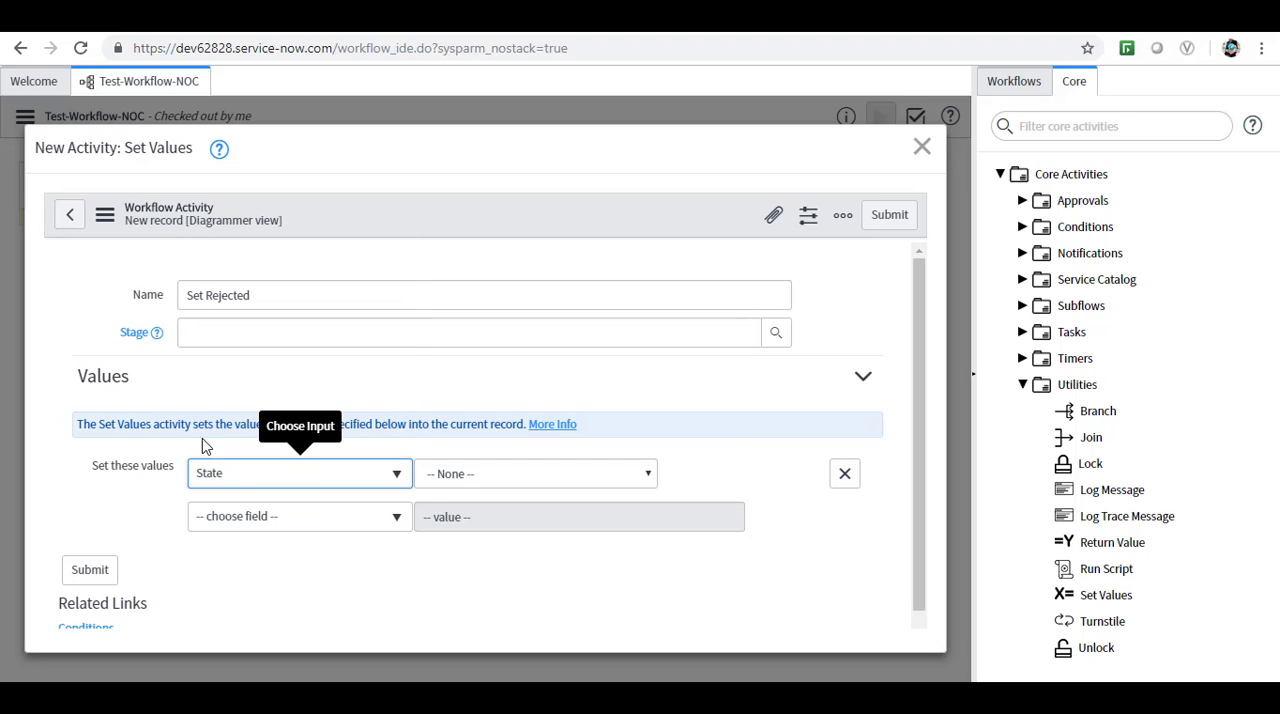
left_click(649, 476)
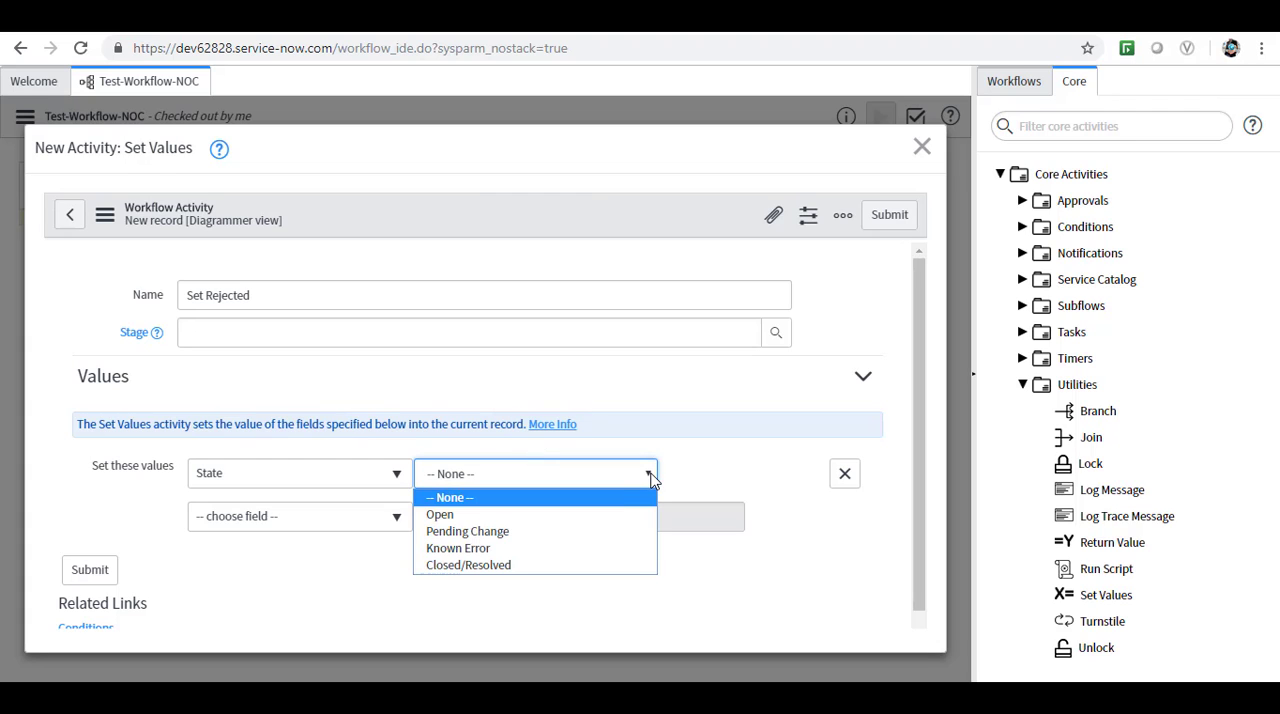
left_click(548, 567)
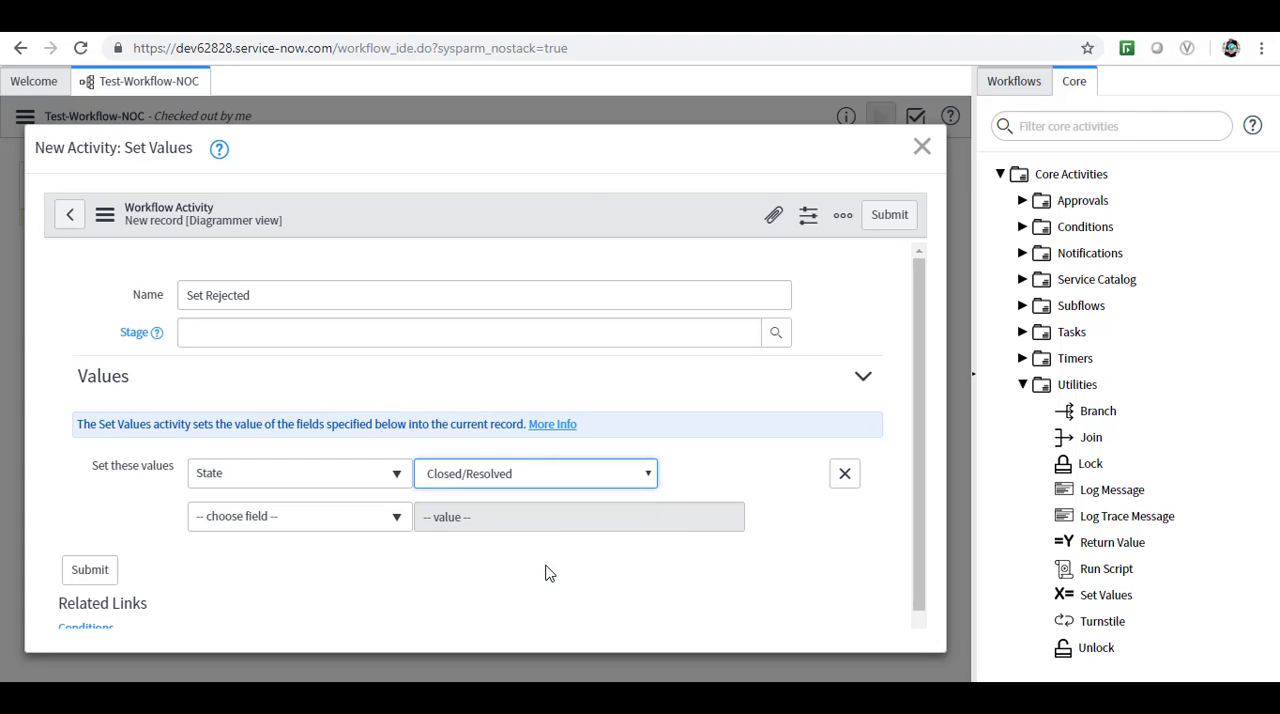
Add a Work notes value to the Set Rejected activity with the text "rejected by manager".
left_click(397, 520)
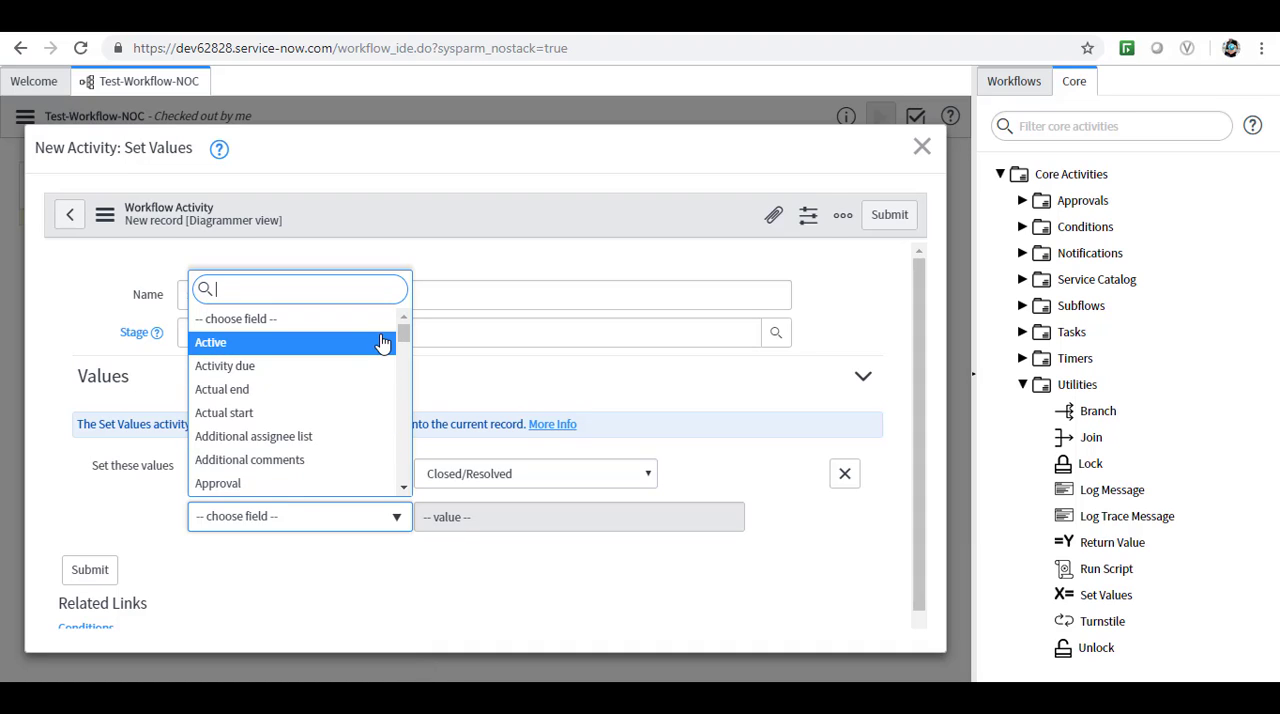
type("so")
key("BackSpace")
key("BackSpace")
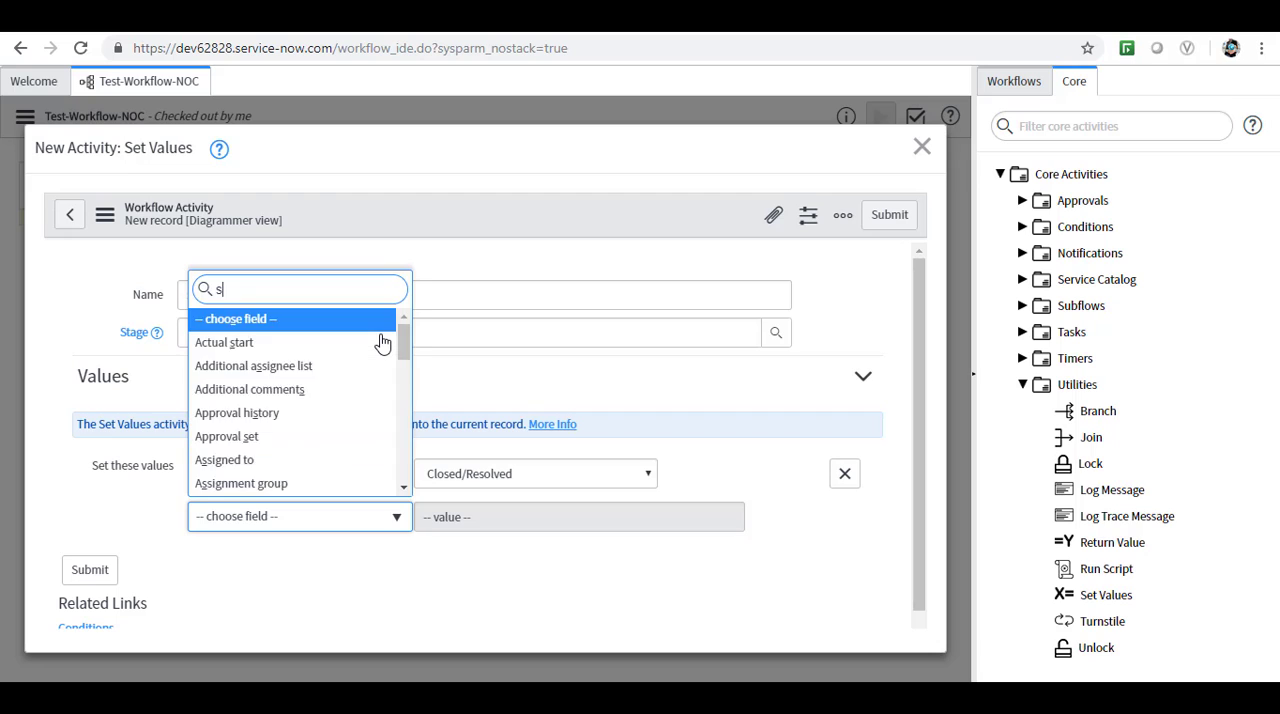
type("wor")
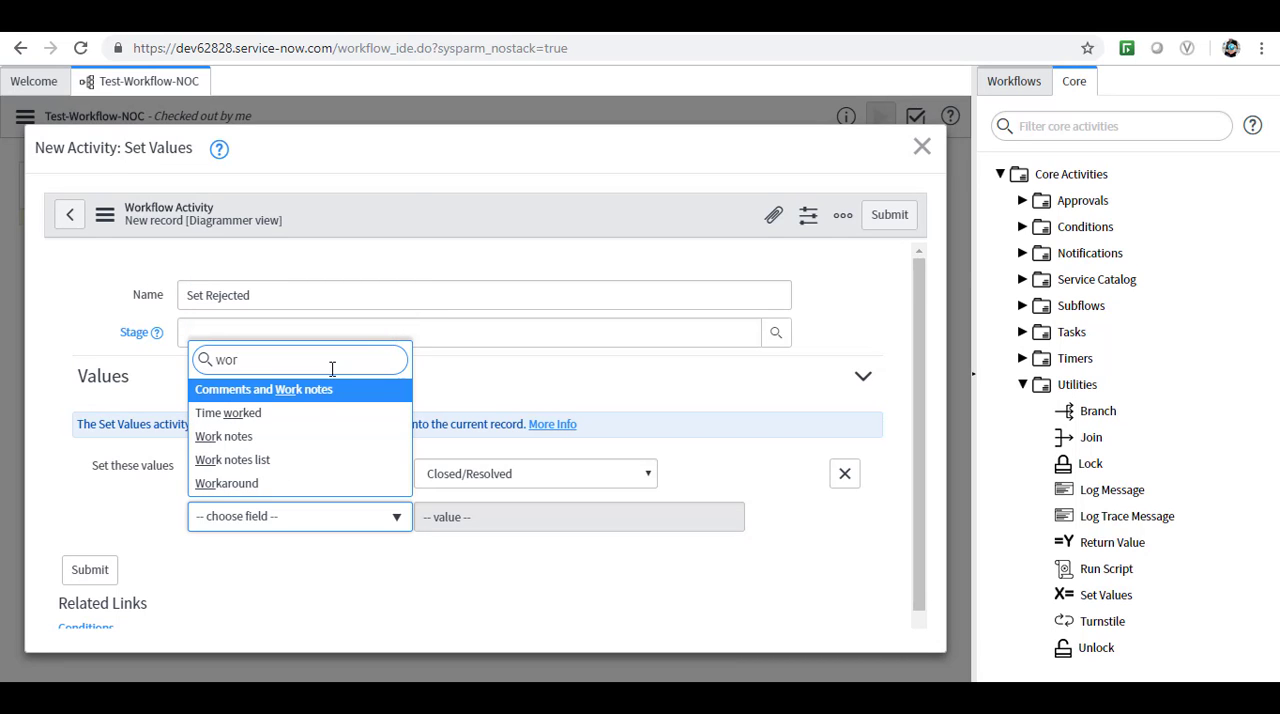
left_click(253, 446)
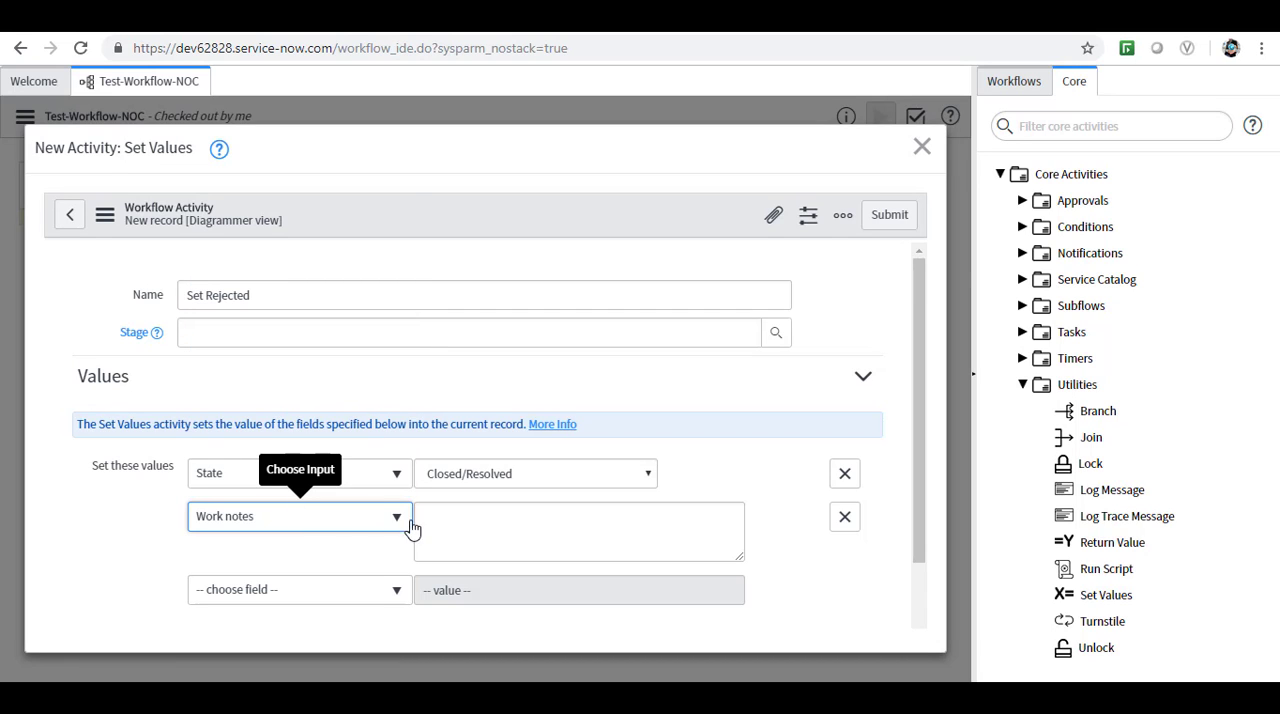
left_click(445, 521)
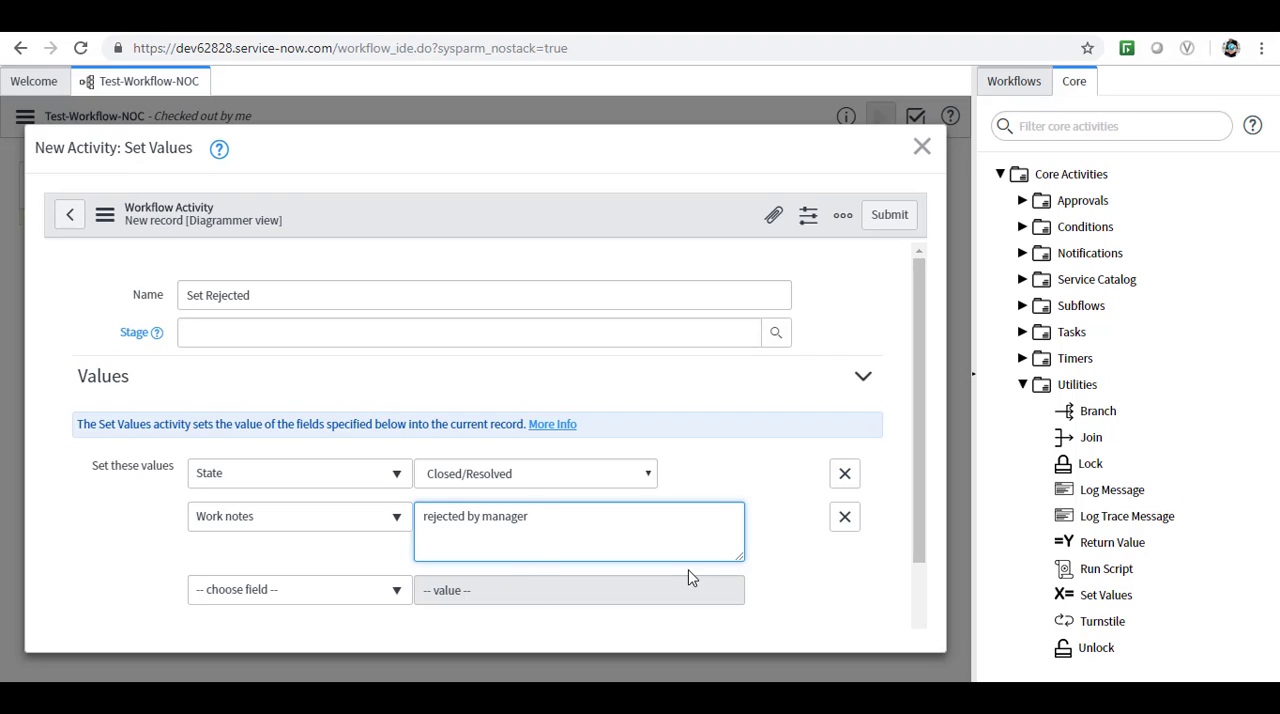
left_click(857, 596)
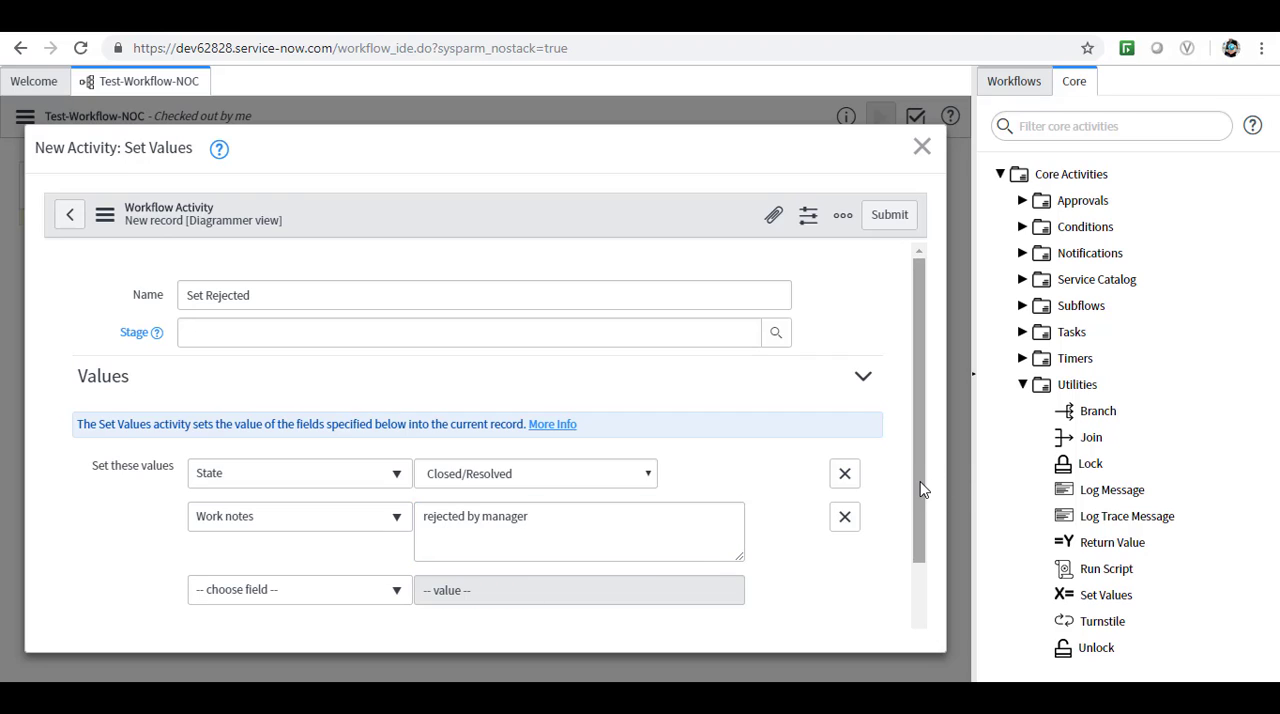
left_click_drag(922, 505, 915, 577)
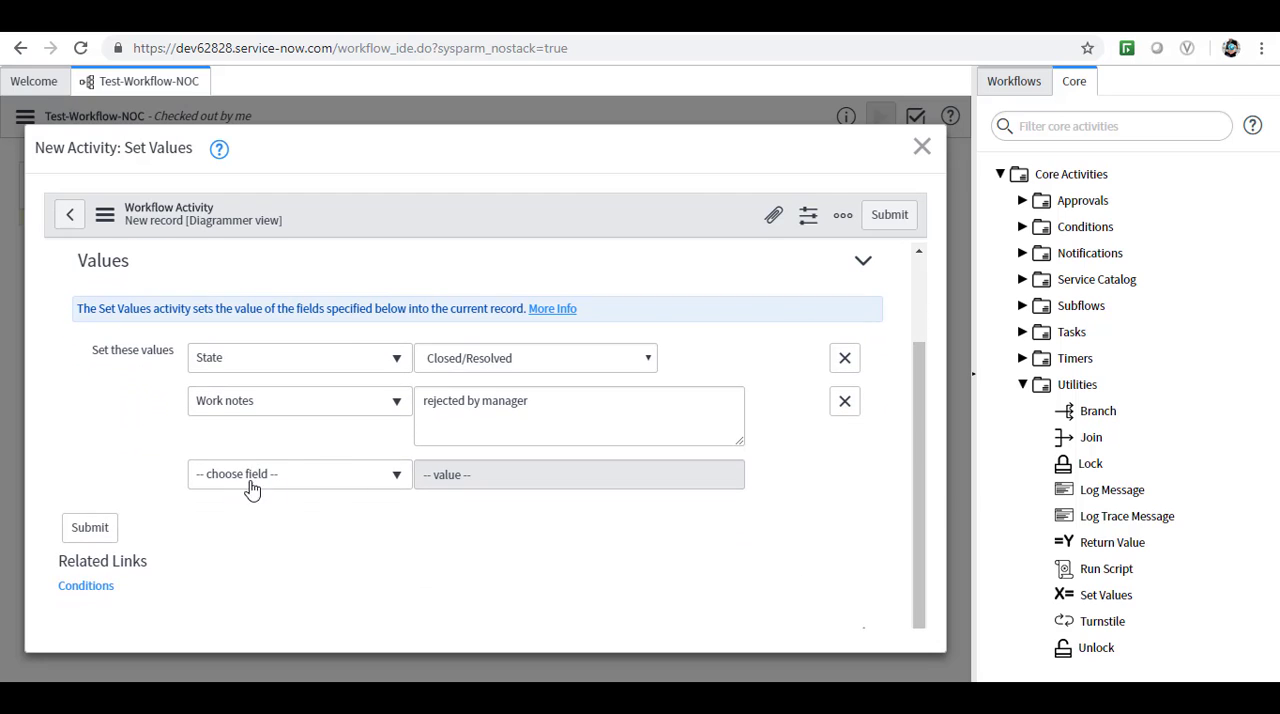
Submit the Set Rejected activity and link it between the approval's Rejected outcome and the End activity.
left_click(90, 528)
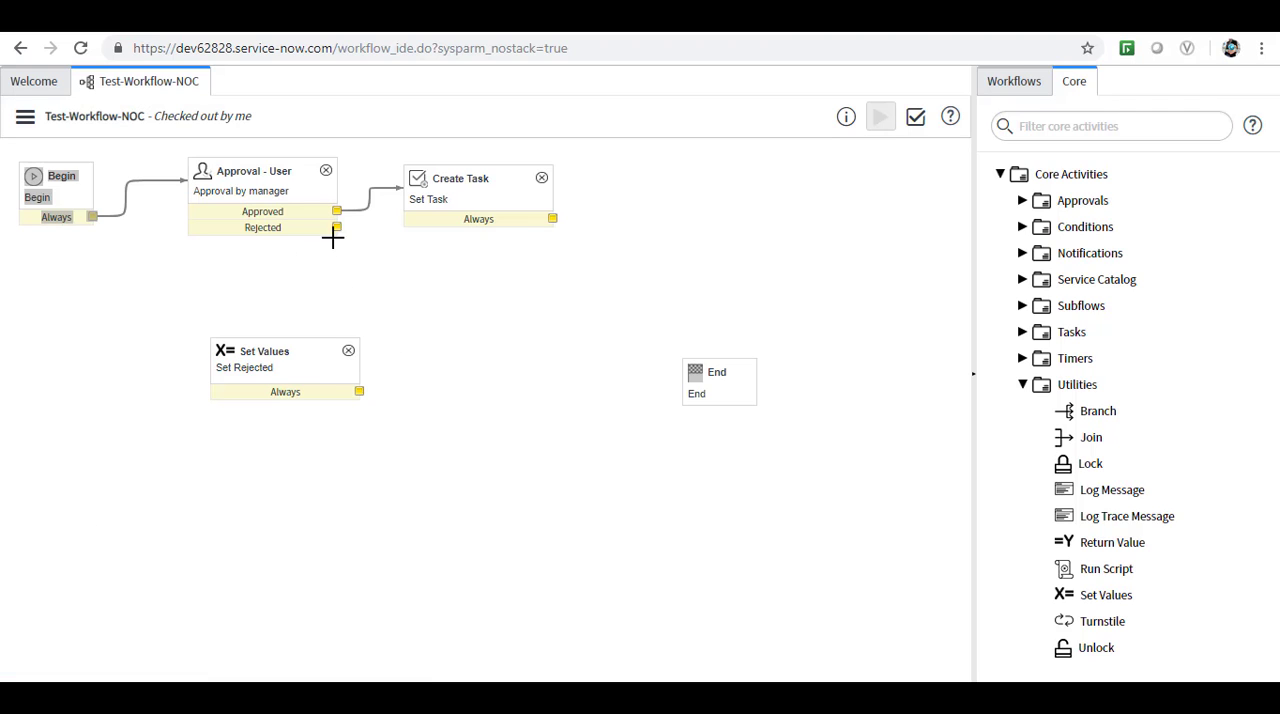
left_click_drag(337, 229, 310, 343)
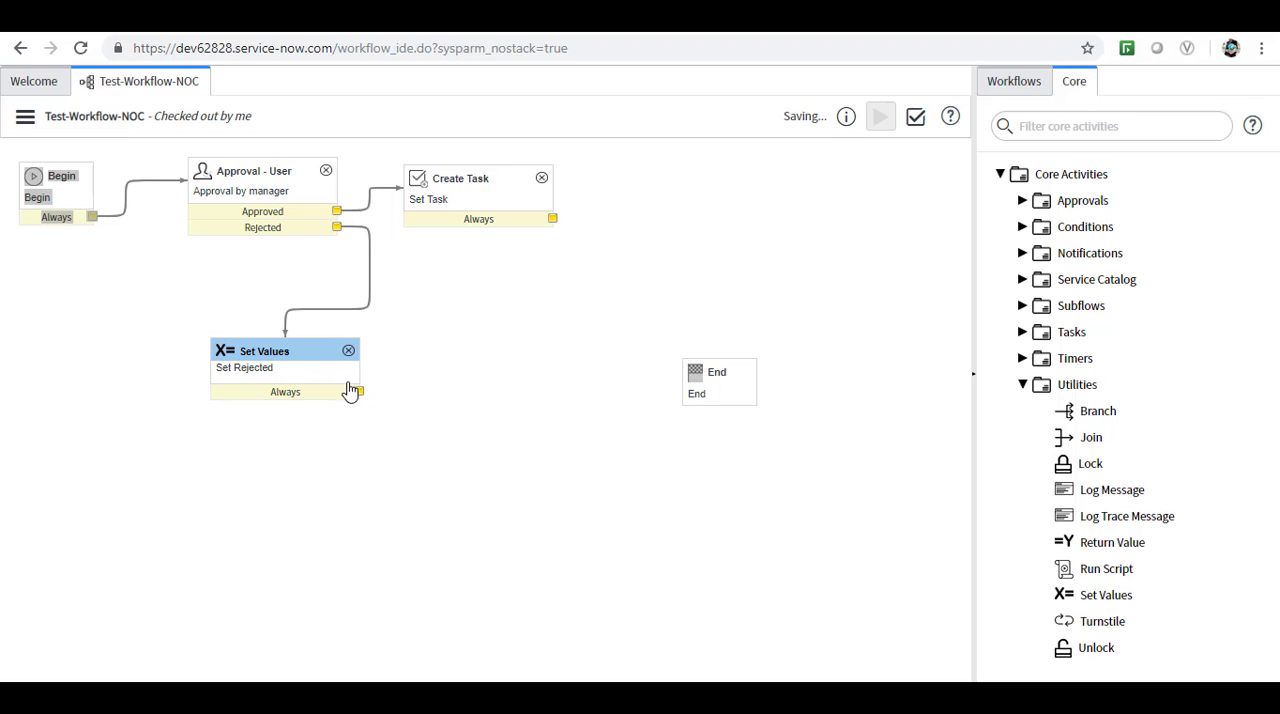
left_click_drag(362, 396, 694, 392)
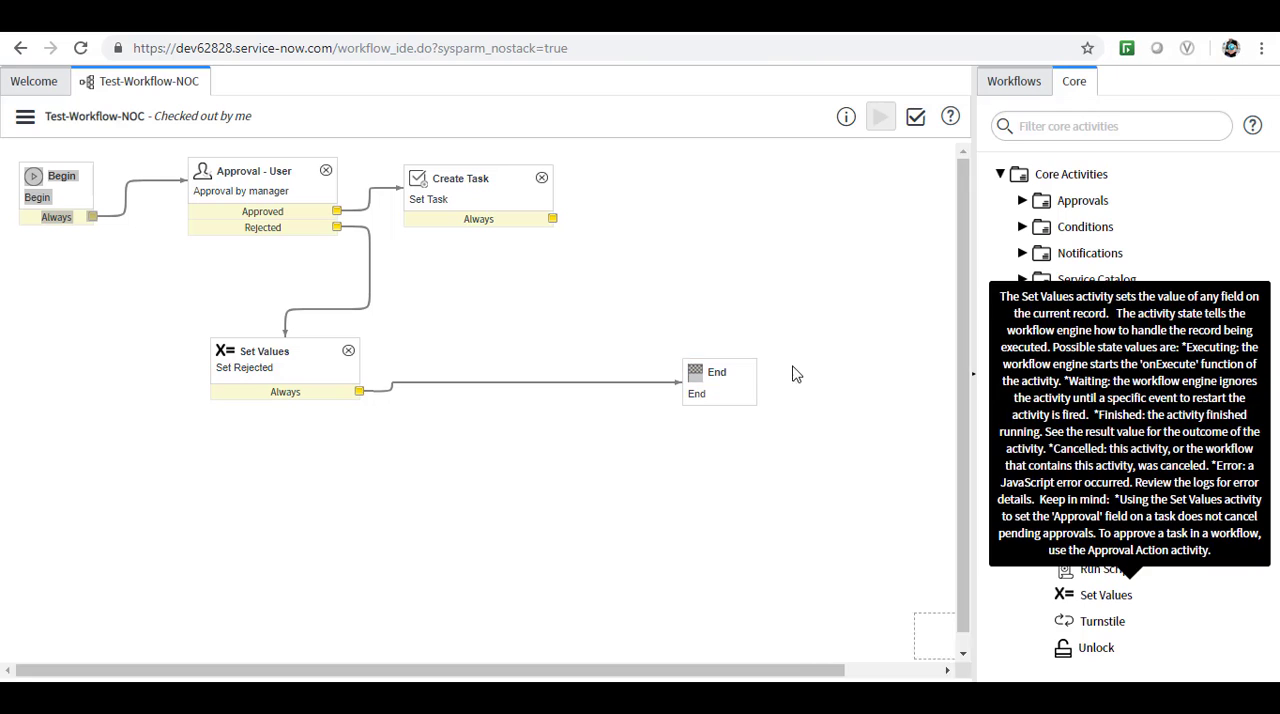
Add another Set Values activity after Set Task, name it "set completed" and set its State value to Closed/Resolved.
left_click_drag(1100, 597, 689, 169)
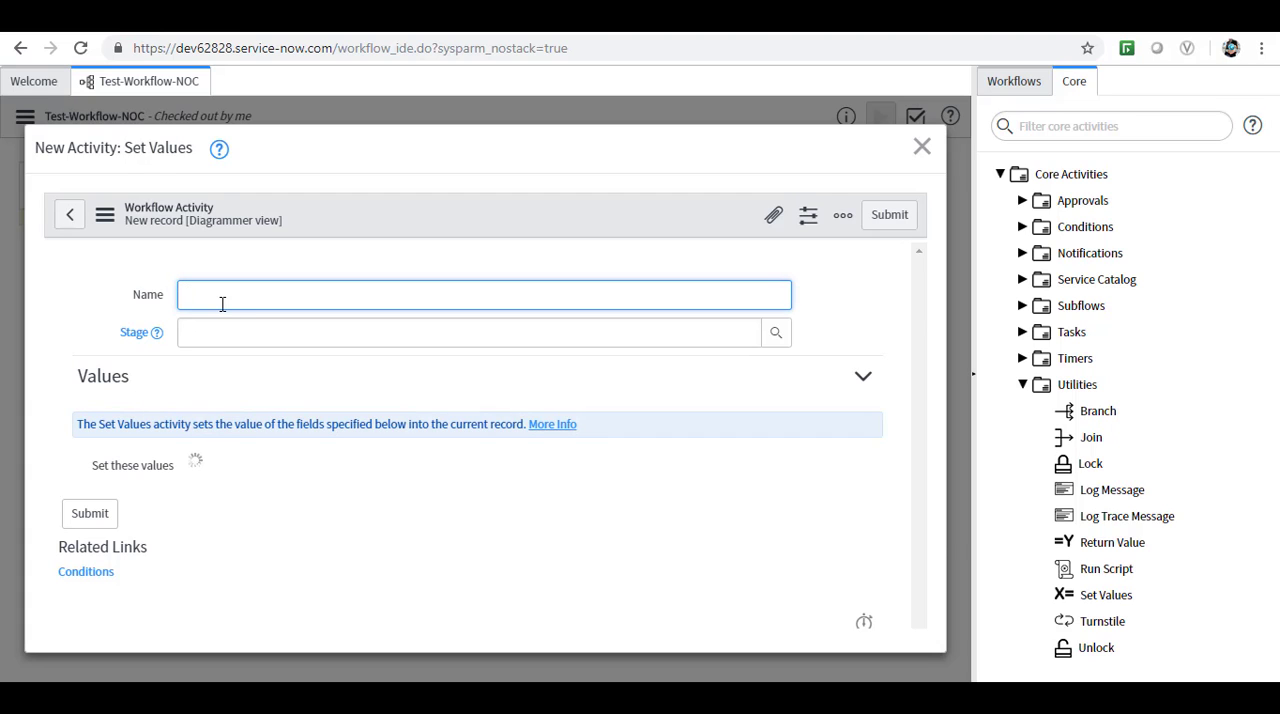
type("set completed")
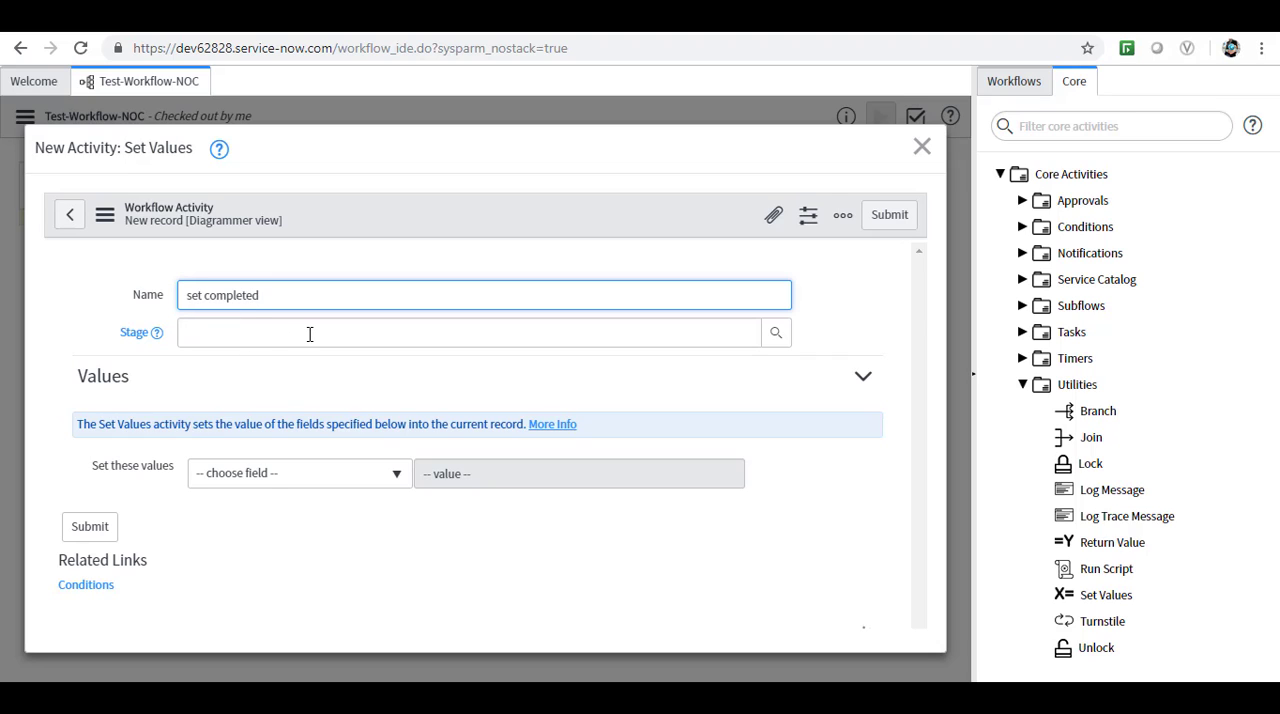
left_click(398, 485)
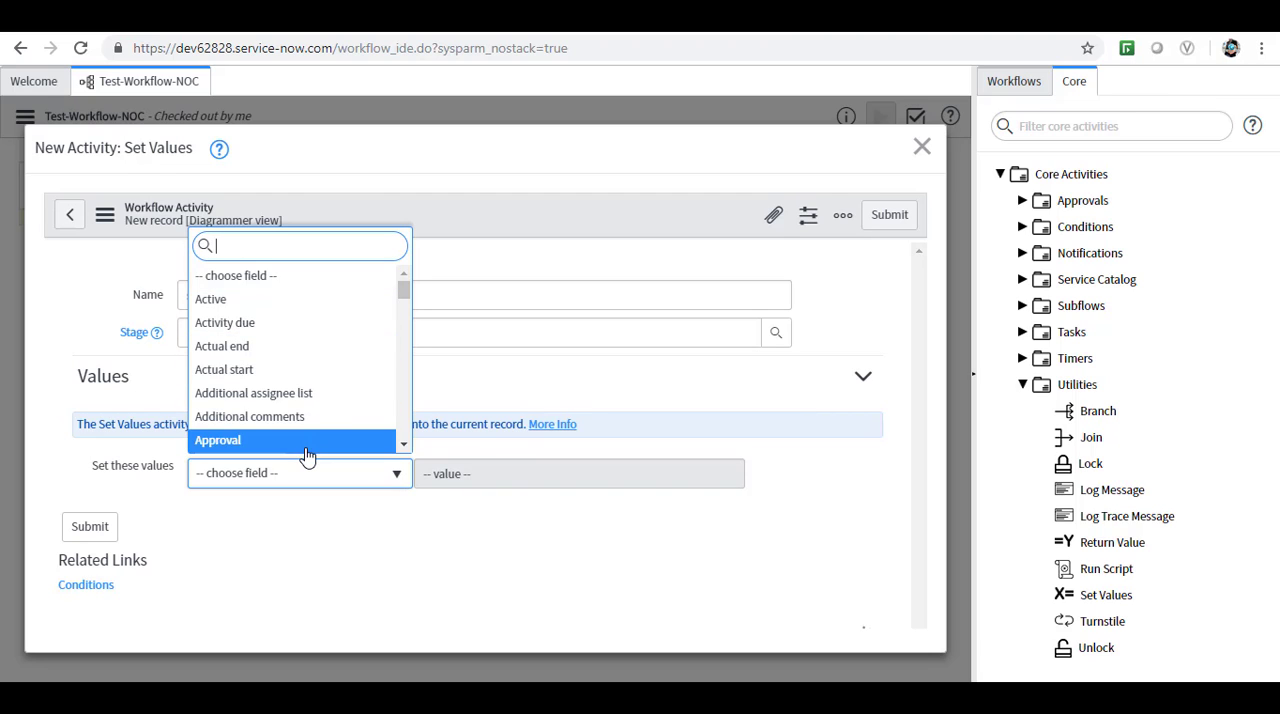
type("sta")
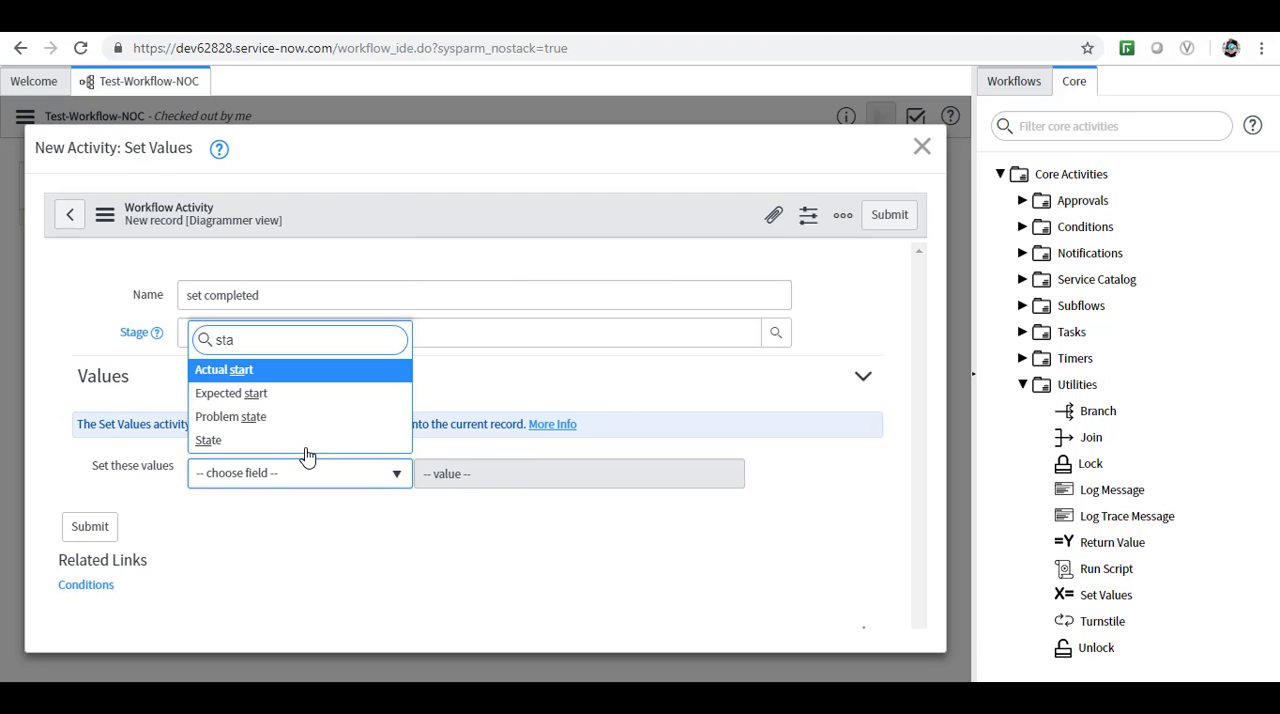
left_click(208, 441)
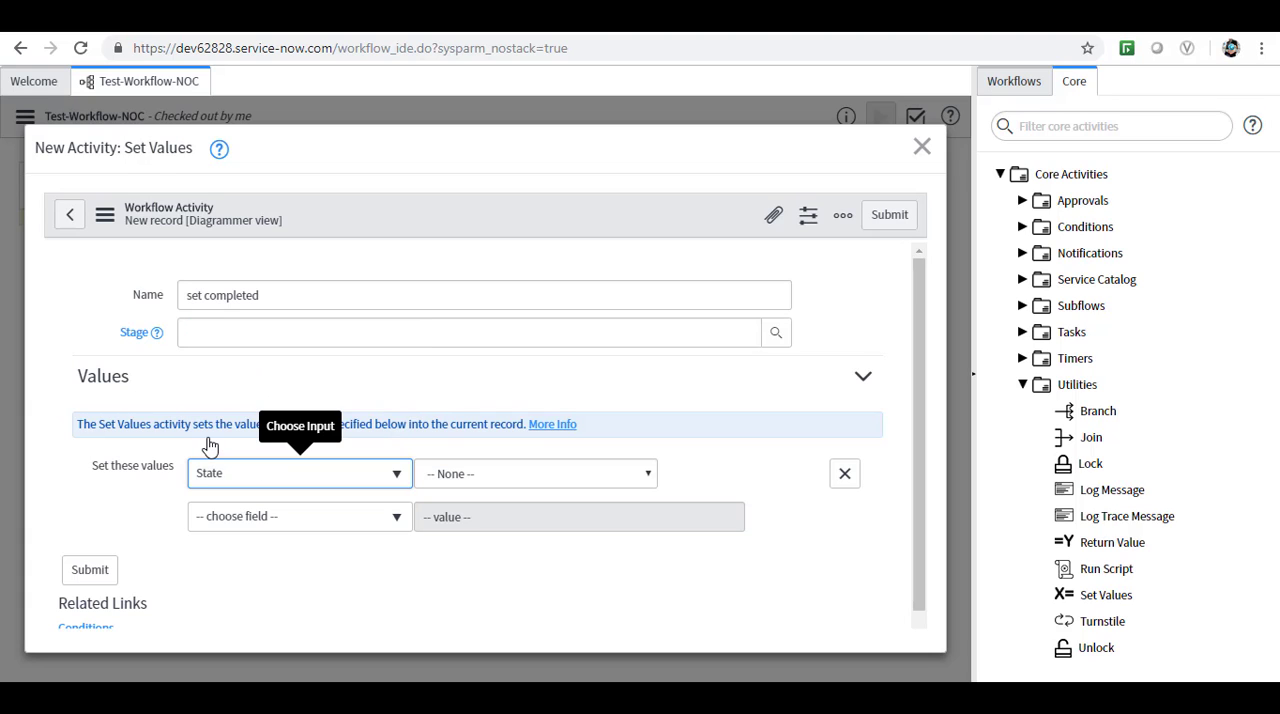
left_click(650, 477)
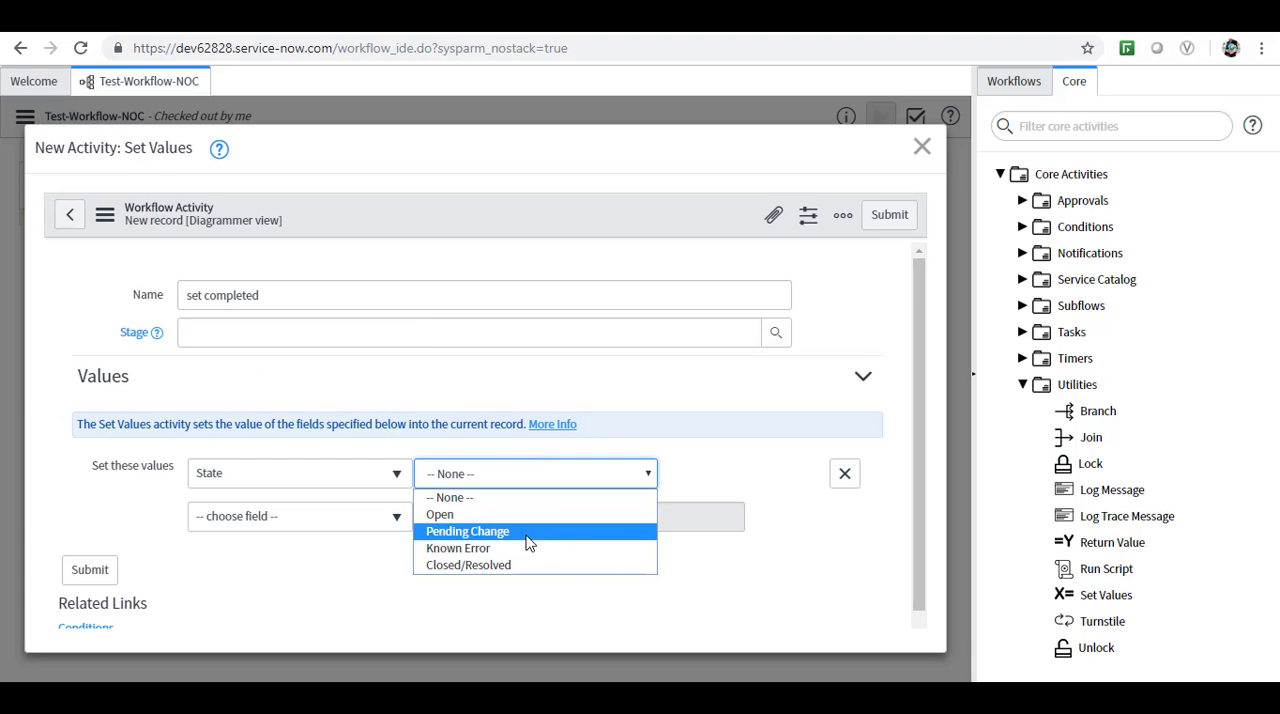
left_click(480, 566)
Add a Work notes value reading "Approved by Manager" to the set completed activity and submit it.
left_click(396, 520)
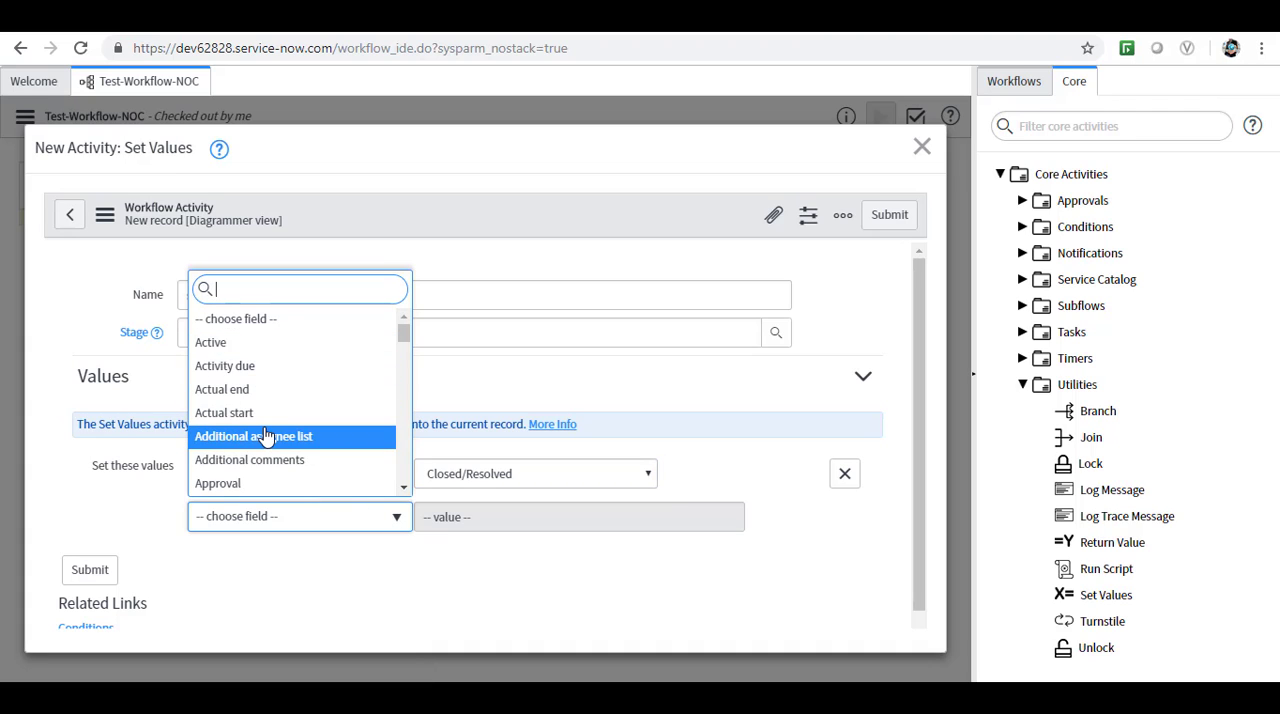
type("s")
key("BackSpace")
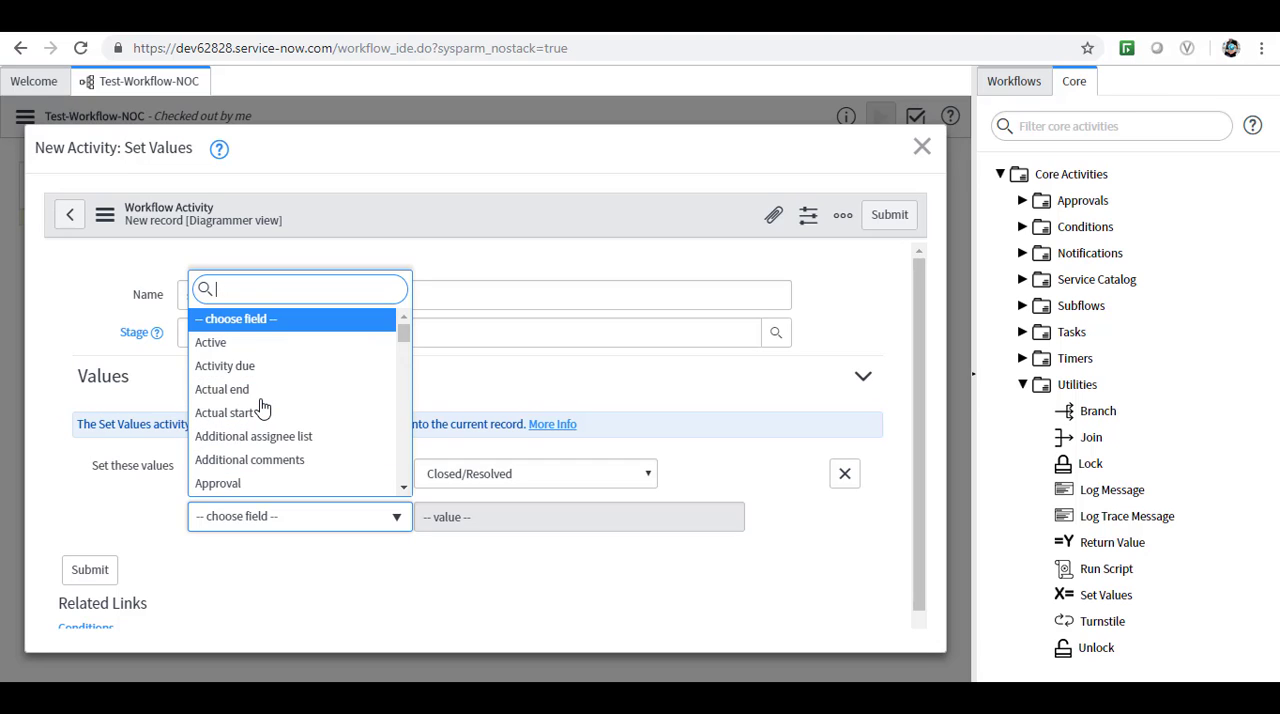
type("work")
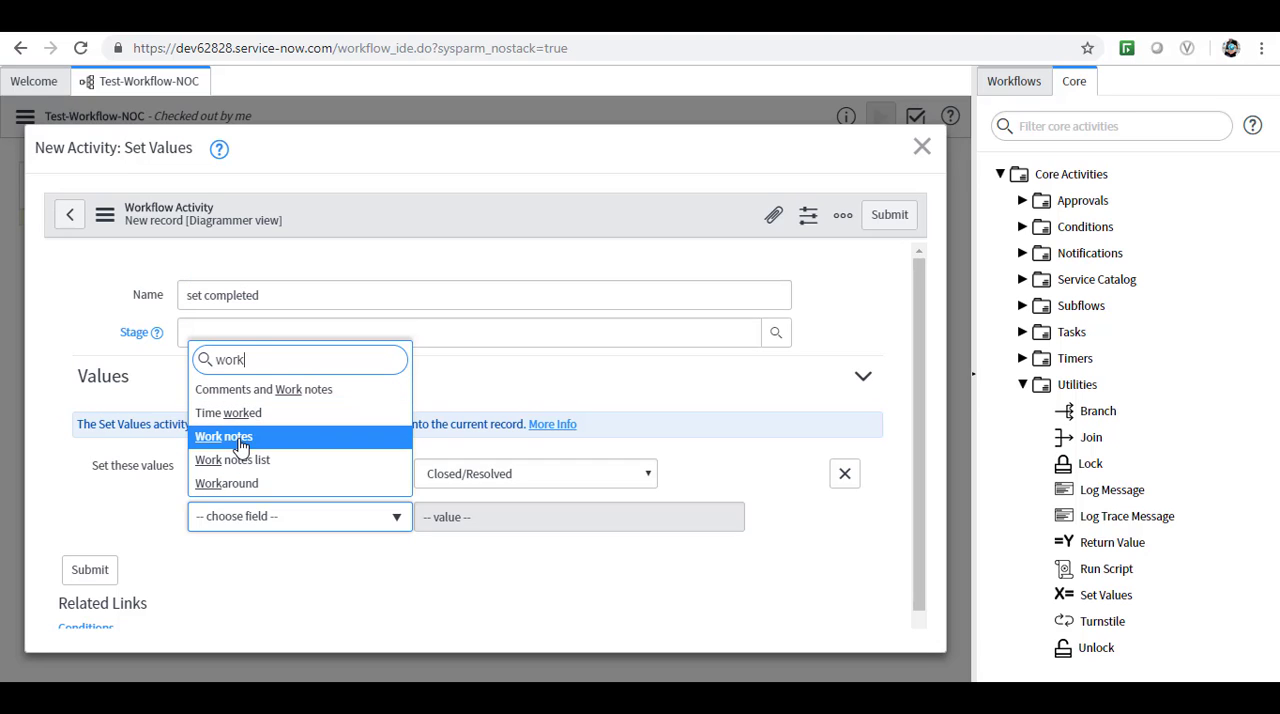
left_click(228, 437)
left_click(493, 521)
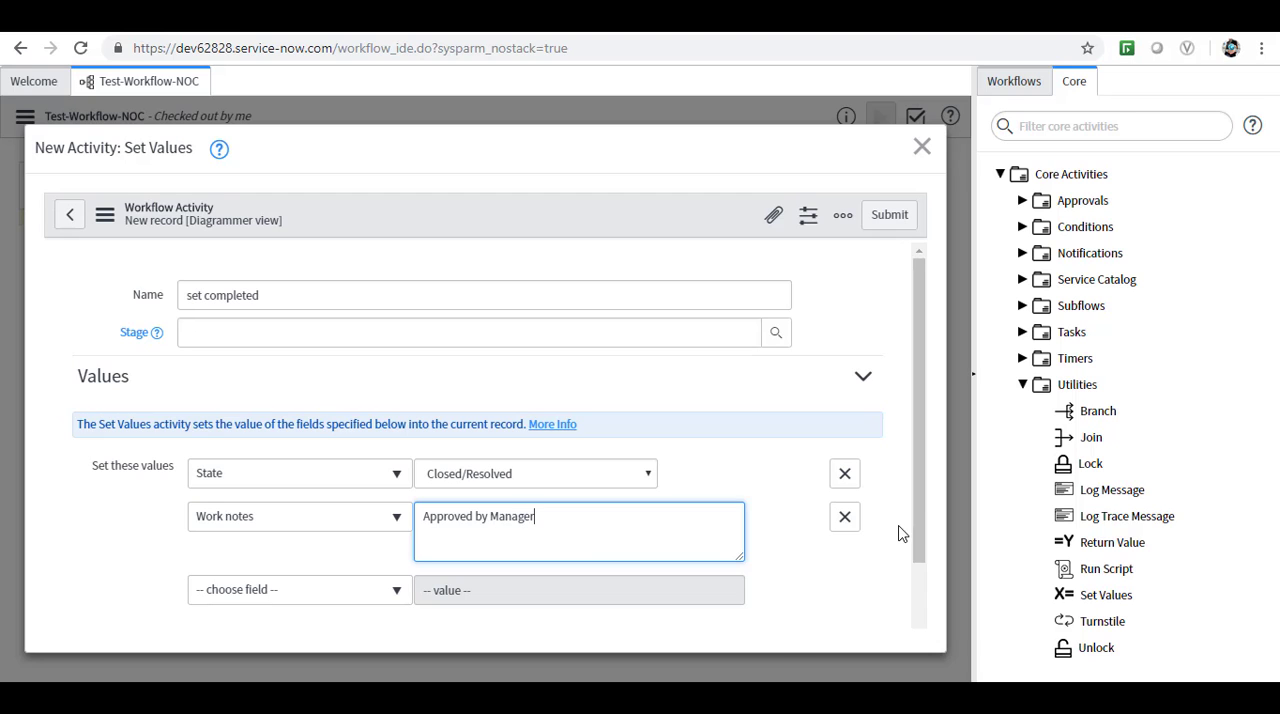
scroll(920, 535, "down", 2)
scroll(918, 530, "up", 2)
left_click(880, 218)
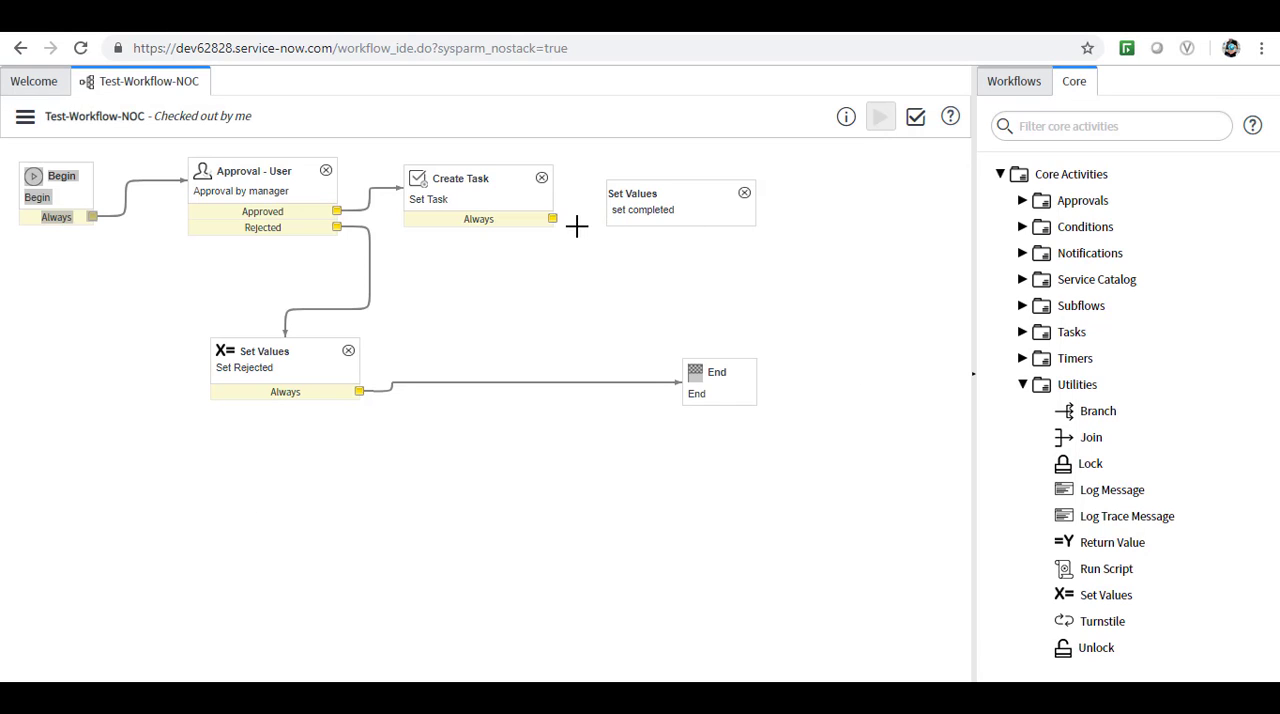
Connect Set Task's Always outcome to set completed, and set completed's Always outcome to the End activity.
left_click_drag(555, 224, 618, 228)
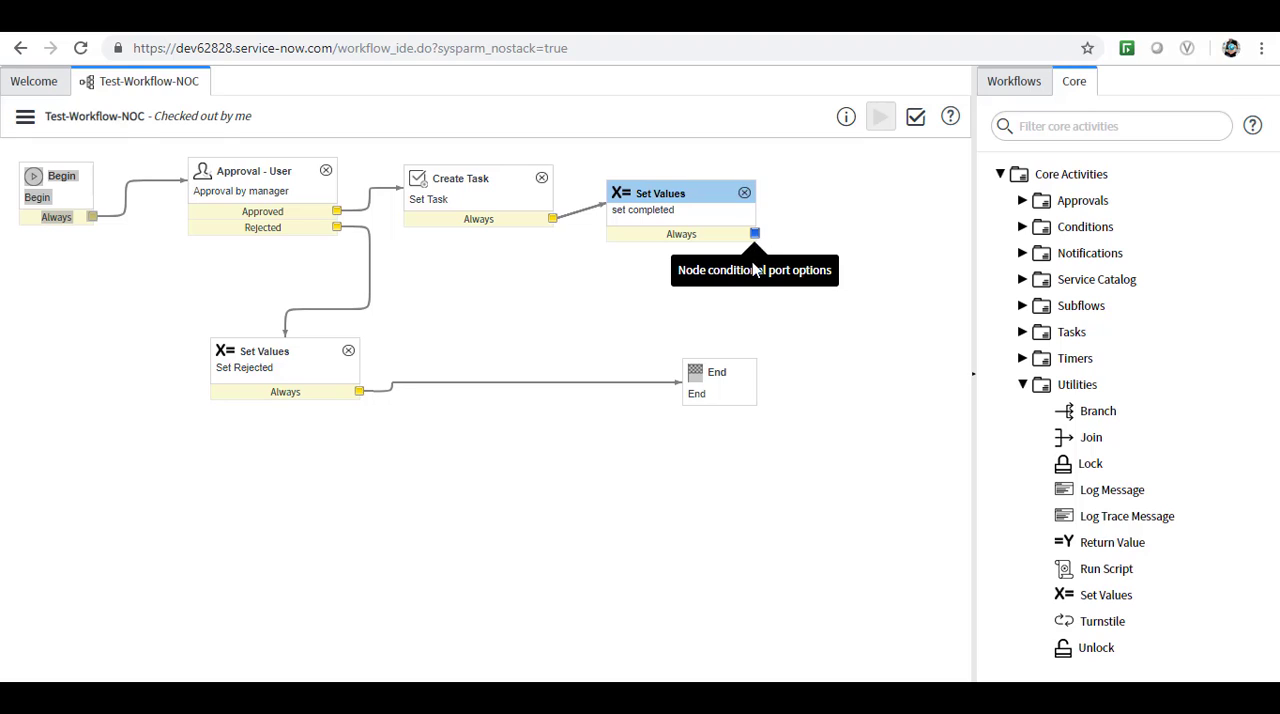
left_click_drag(755, 233, 645, 365)
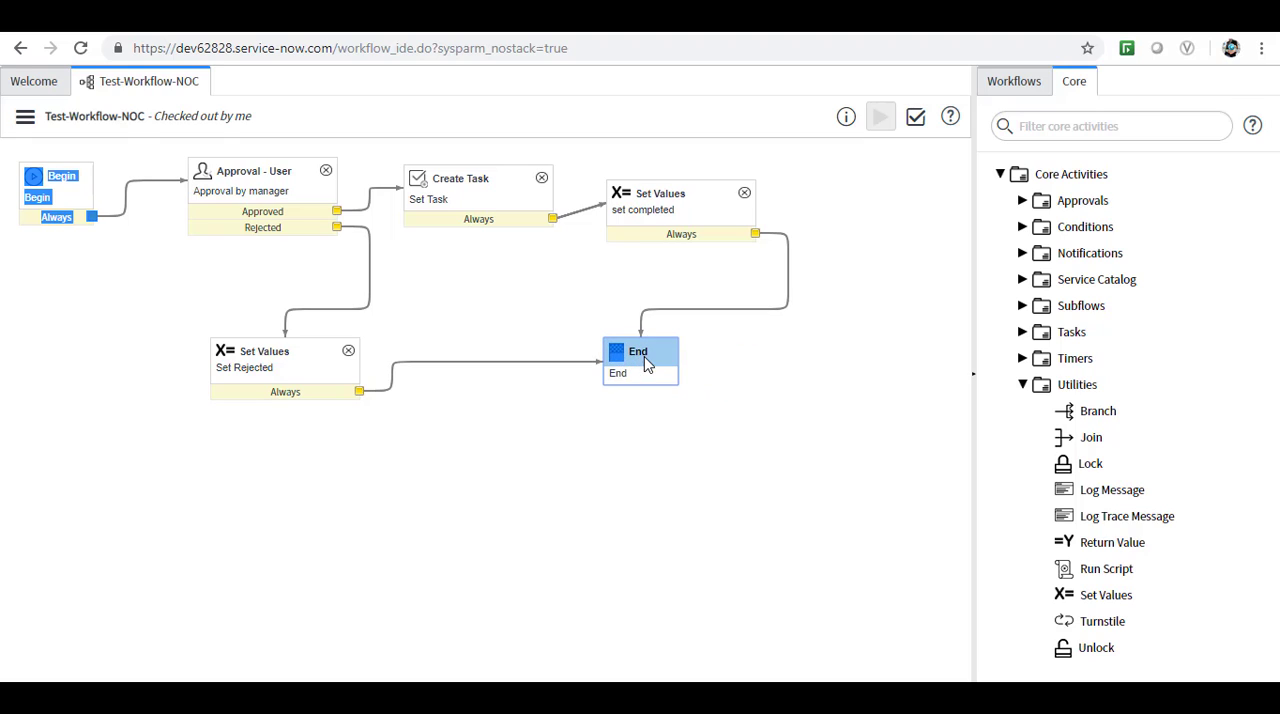
left_click(716, 500)
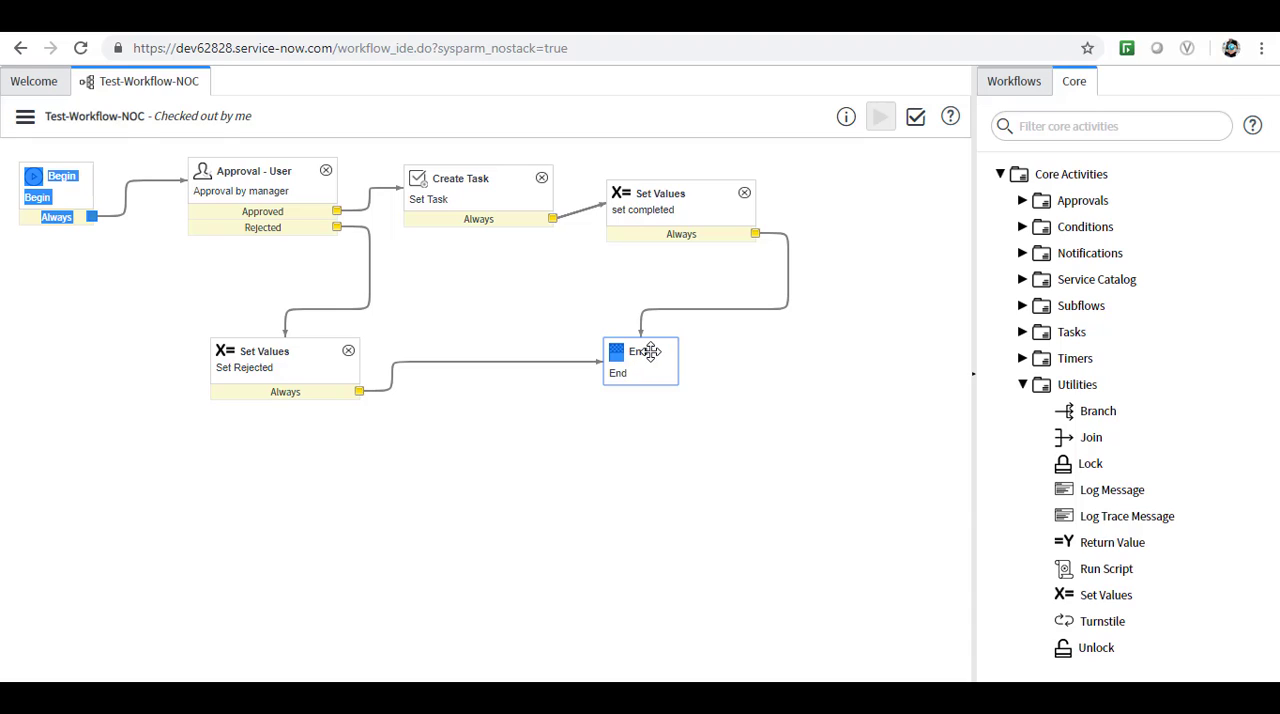
Move the End activity slightly lower below set completed and publish the Test-Workflow-NOC workflow.
left_click_drag(651, 351, 643, 384)
left_click(600, 483)
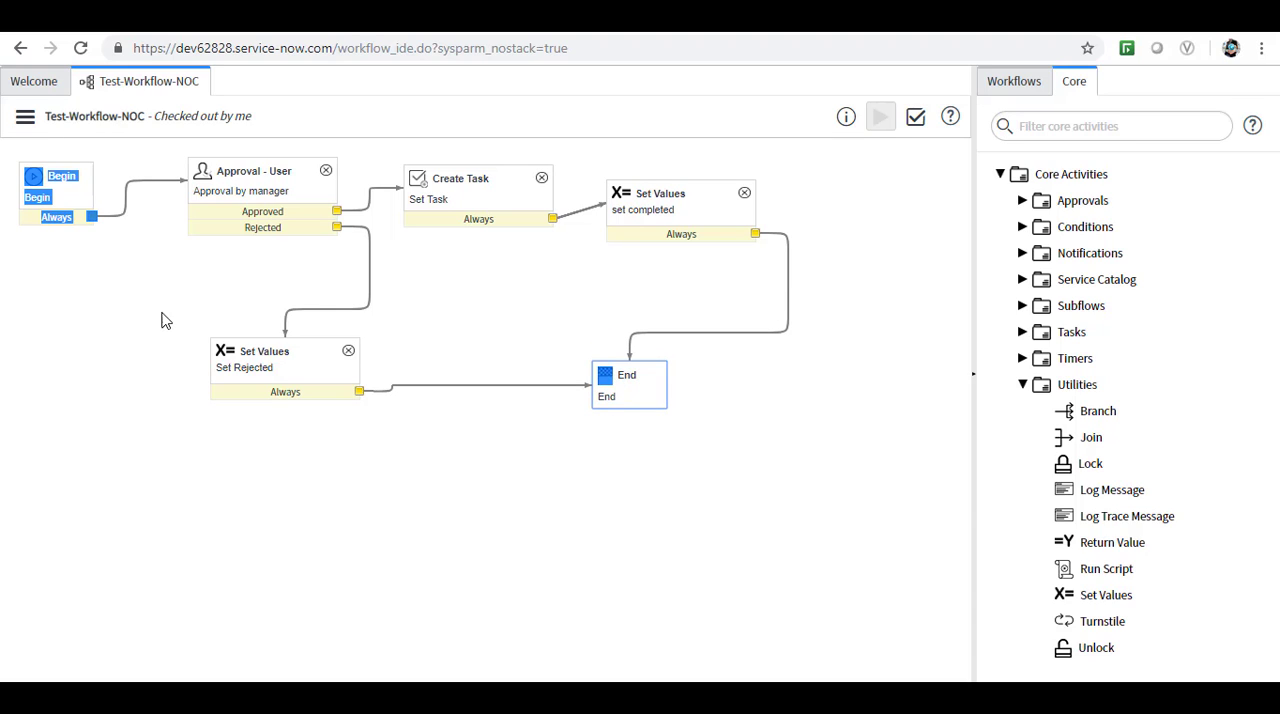
left_click(22, 118)
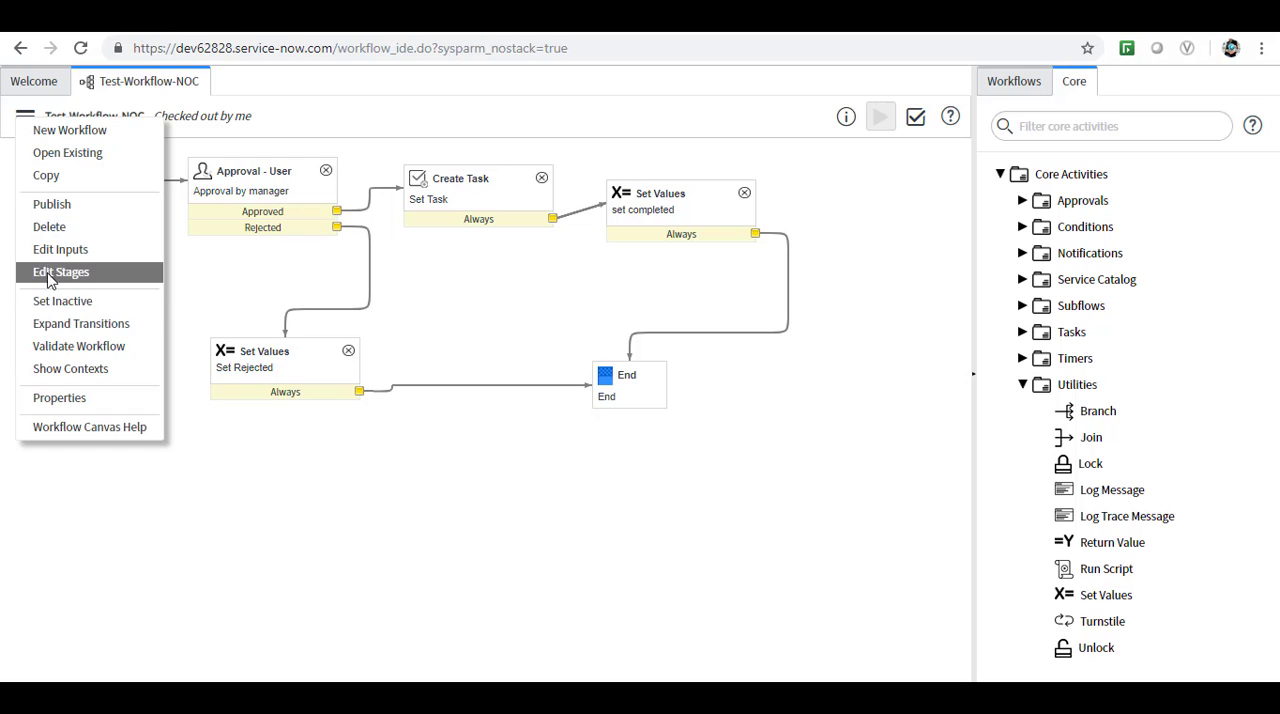
left_click(44, 208)
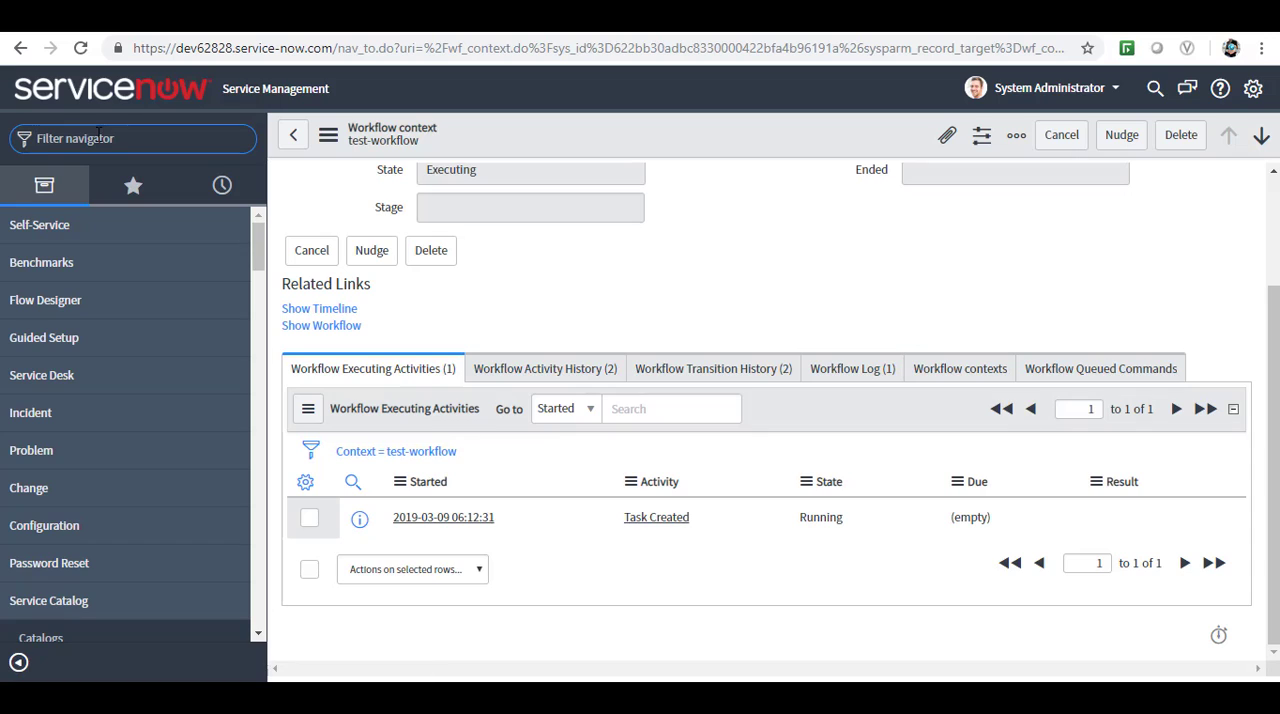
In the main ServiceNow window, filter the navigator for "problem" and view the lists of all and pending problems.
type("problem")
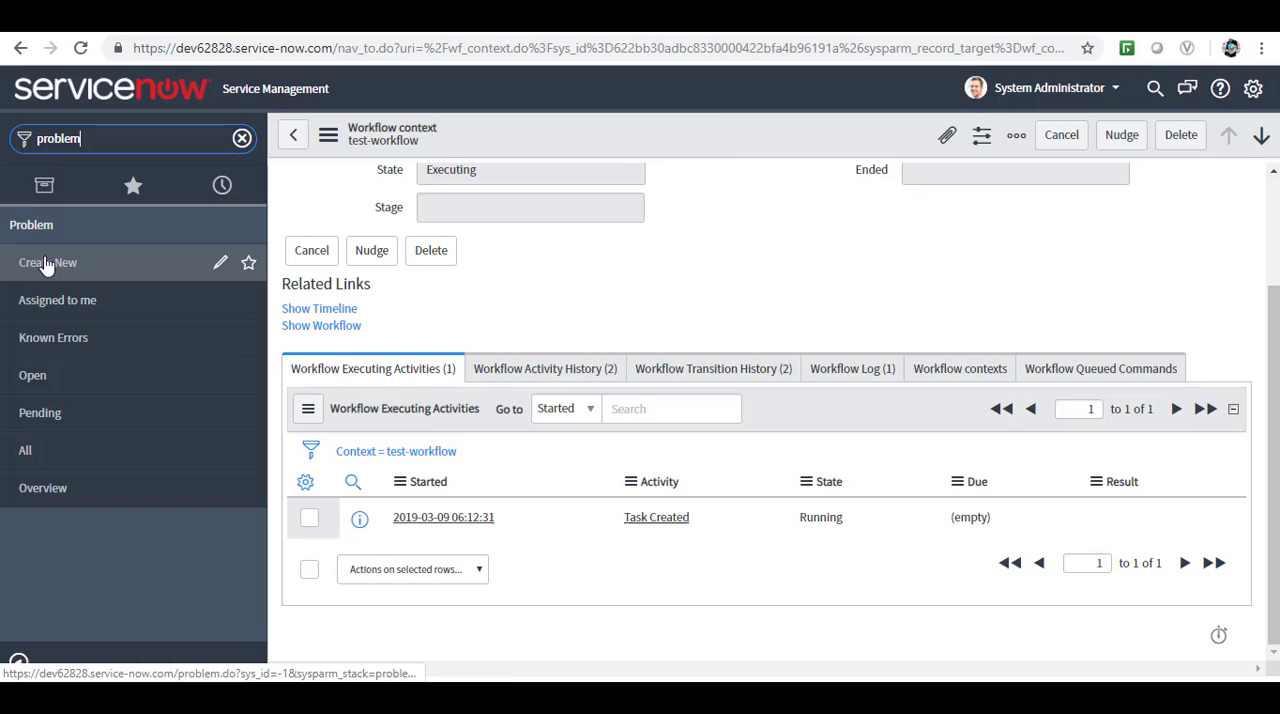
left_click(44, 263)
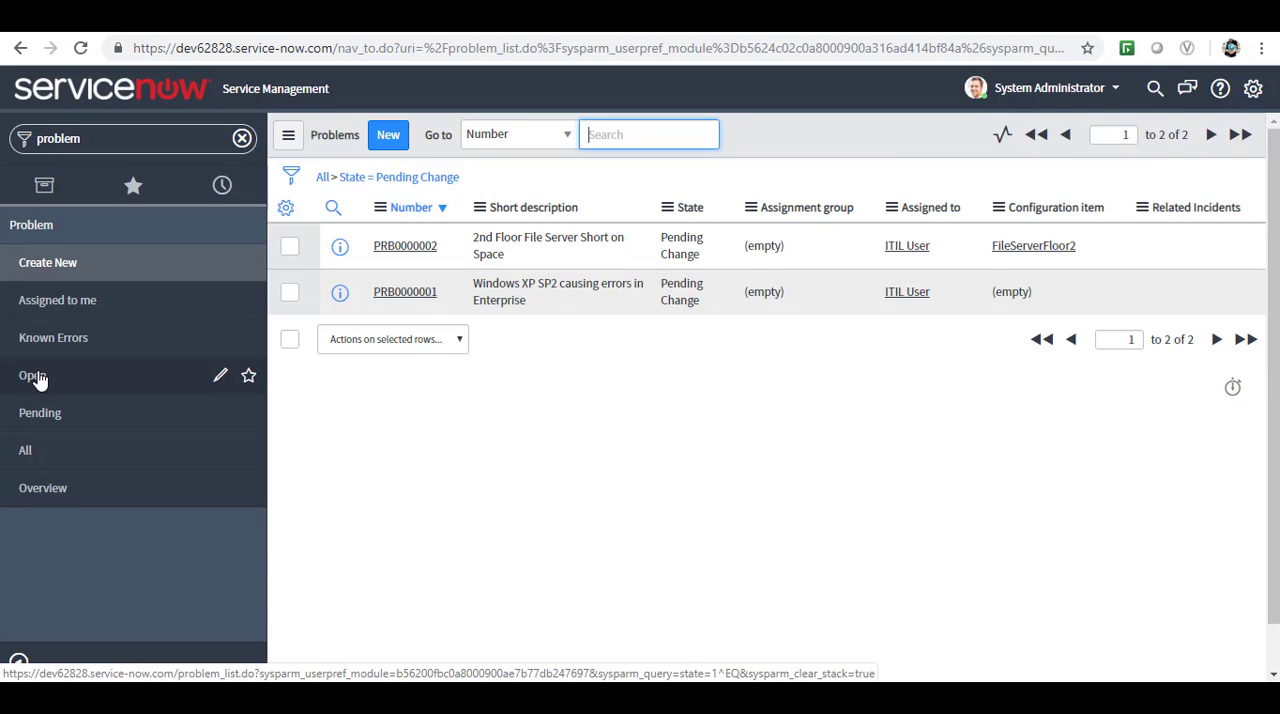
left_click(30, 455)
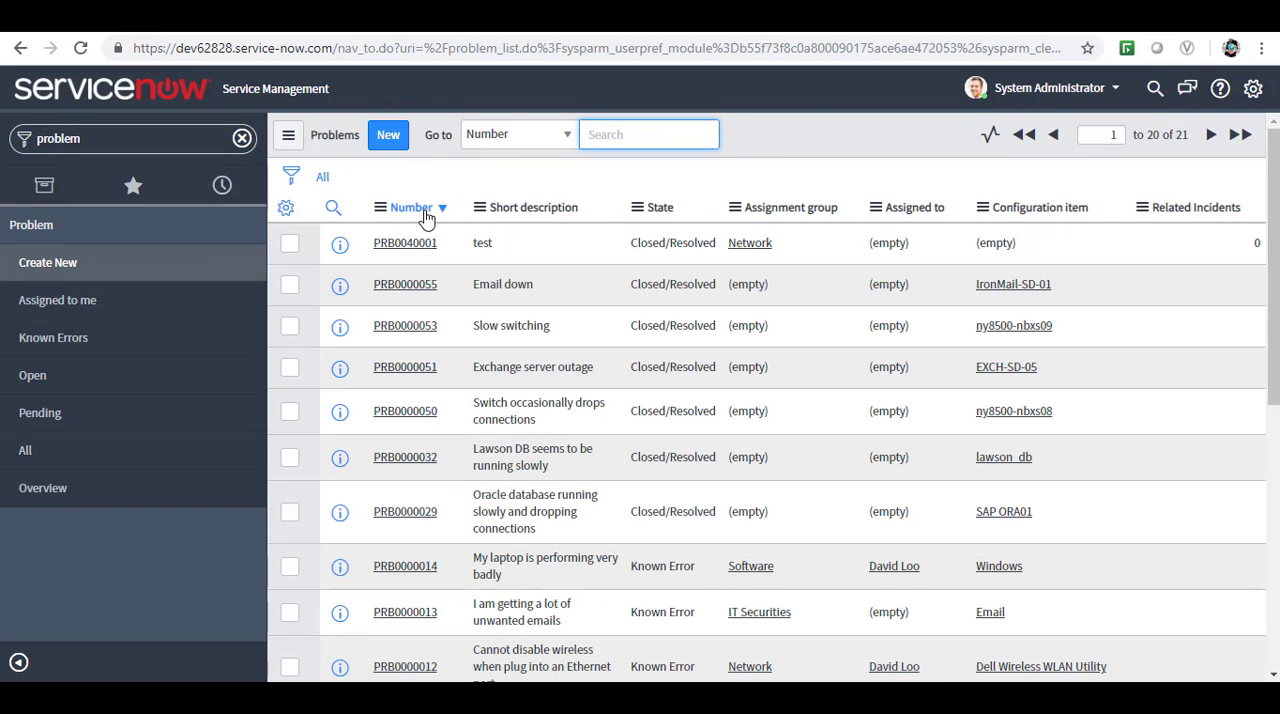
left_click(37, 422)
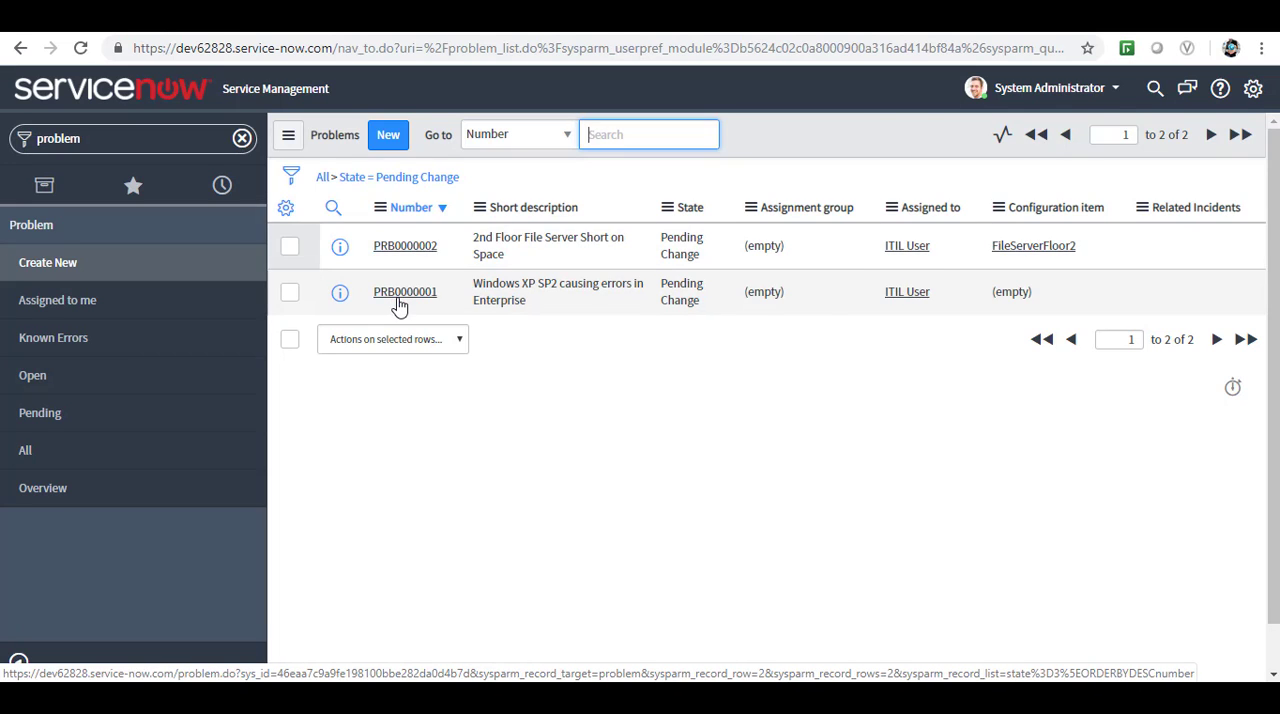
Open problem PRB0040001, enter "test" as the short description and set the assignment group to Network.
left_click(398, 300)
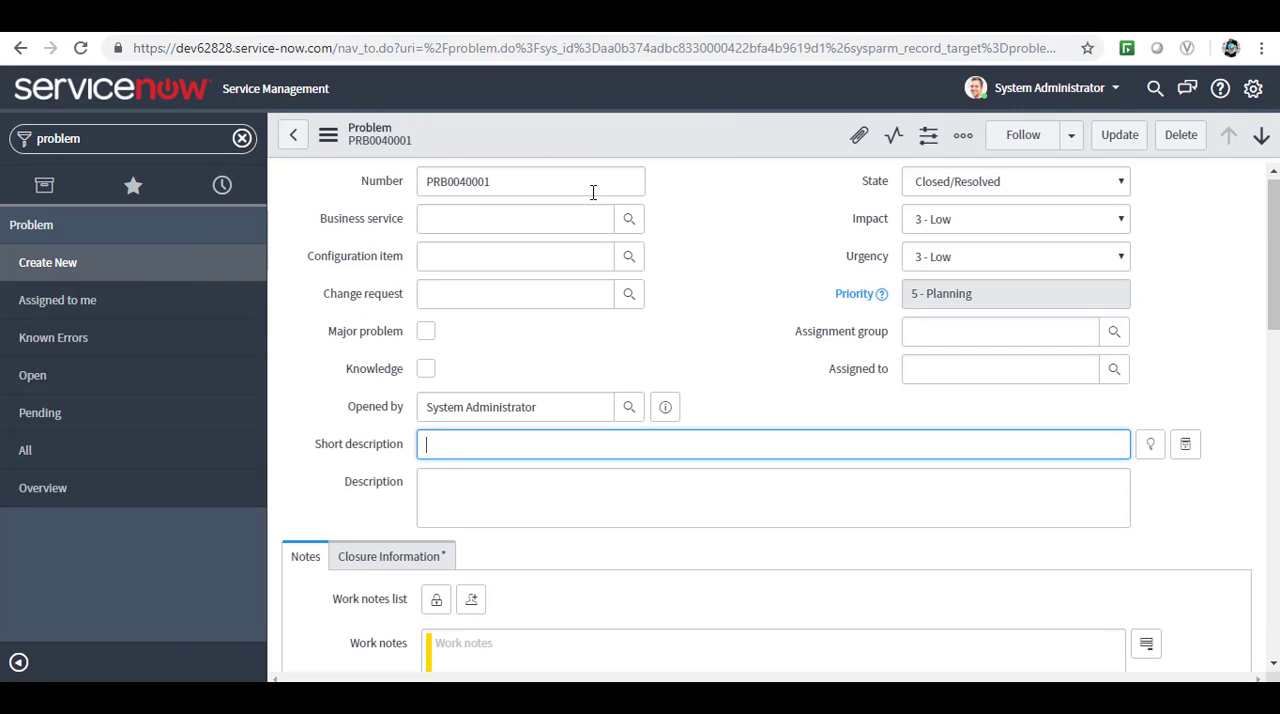
type("test")
left_click(956, 330)
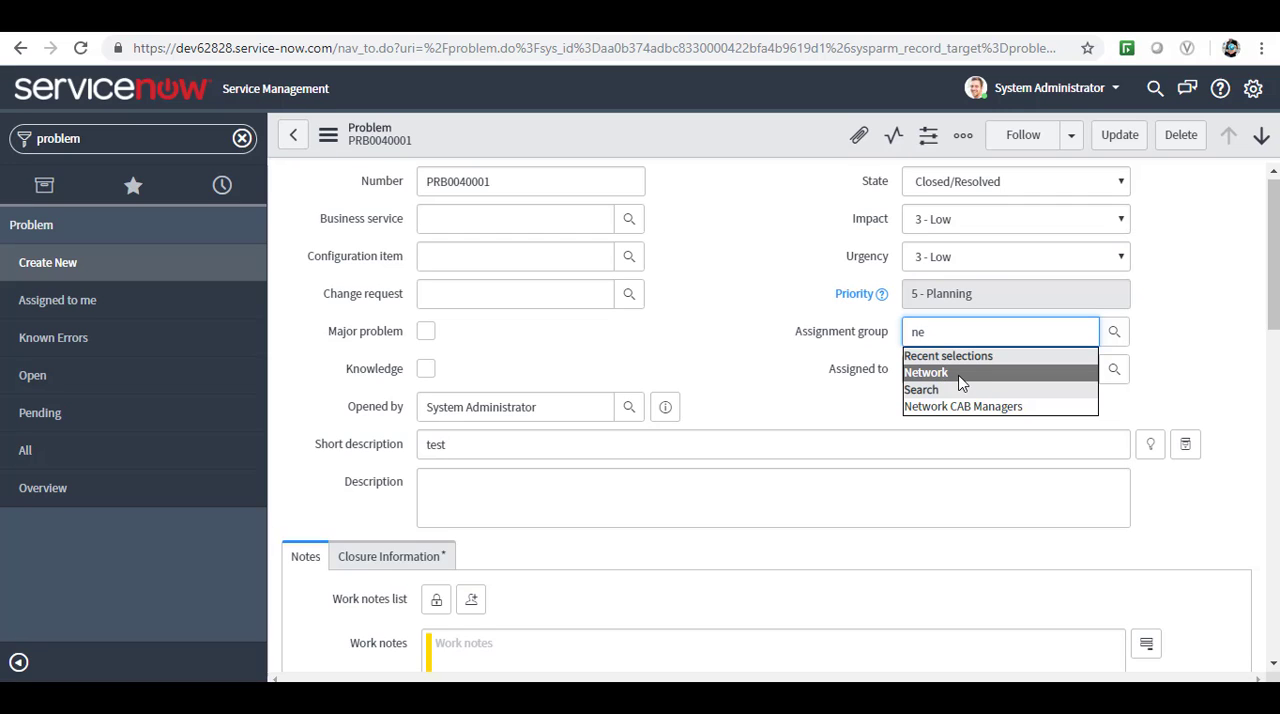
left_click(968, 373)
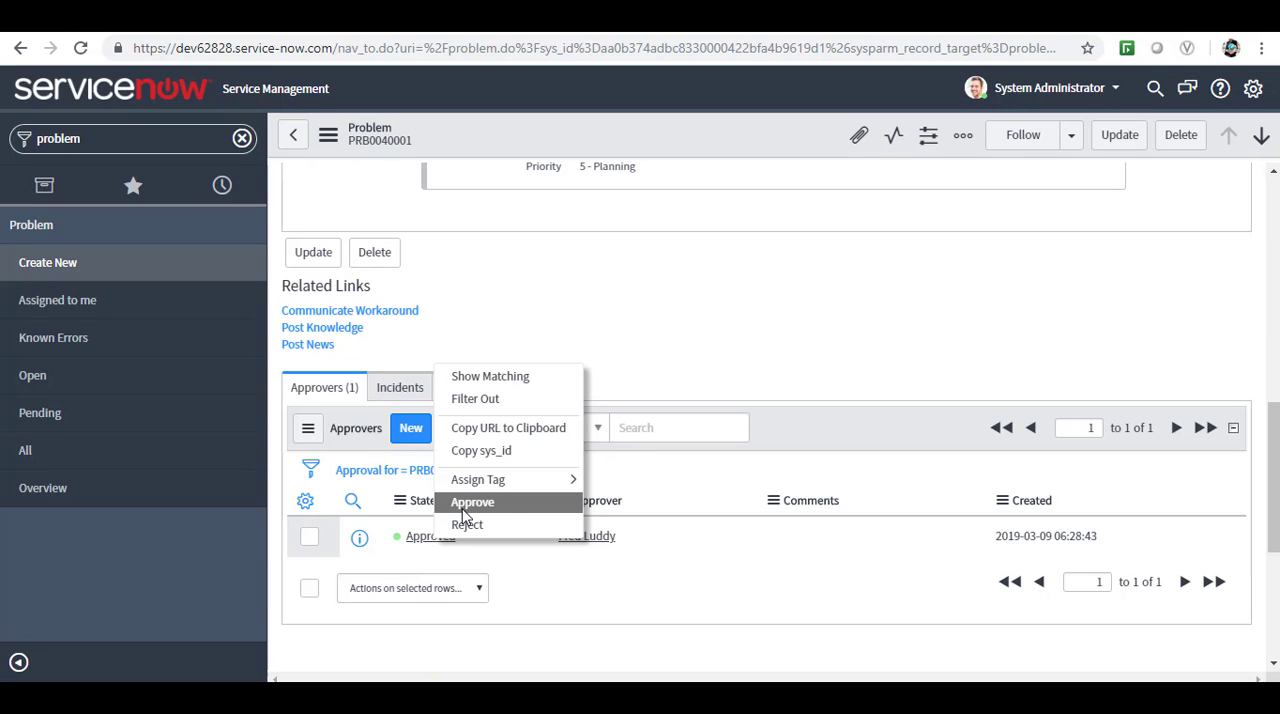
Open the problem's related task PTASK0010002 from its problem tasks and review the assignment group.
left_click(470, 502)
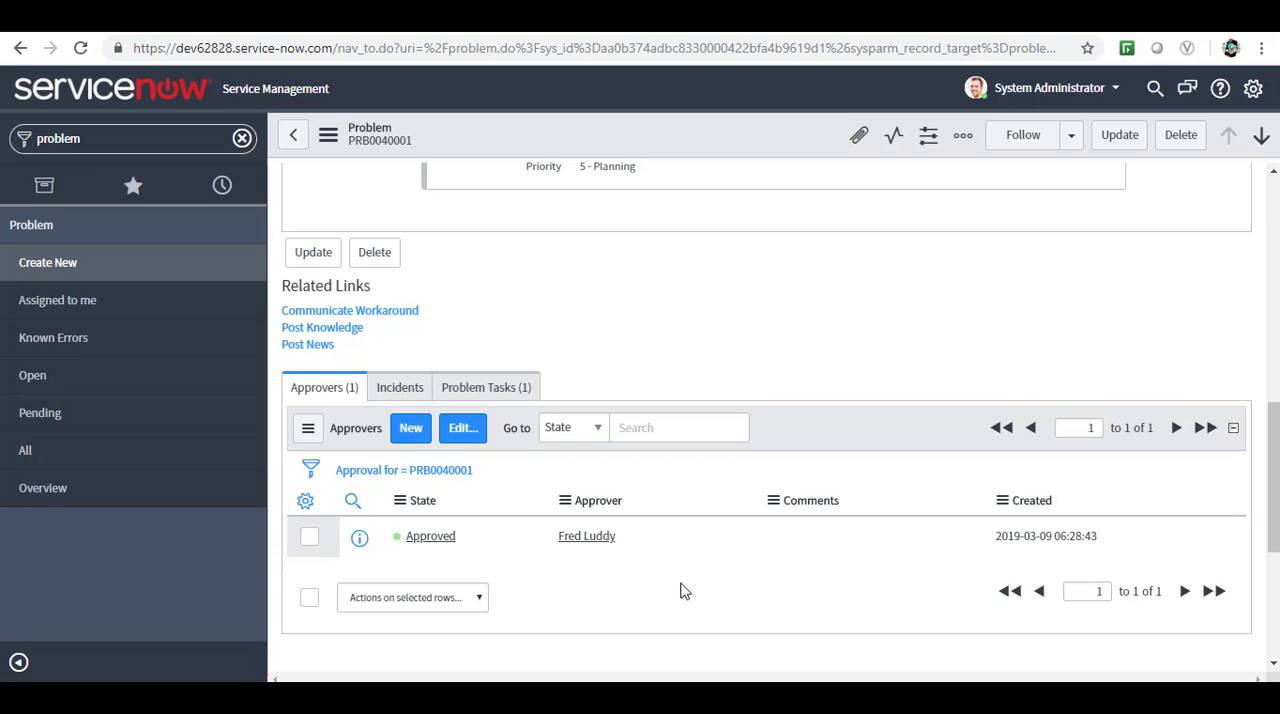
left_click(487, 390)
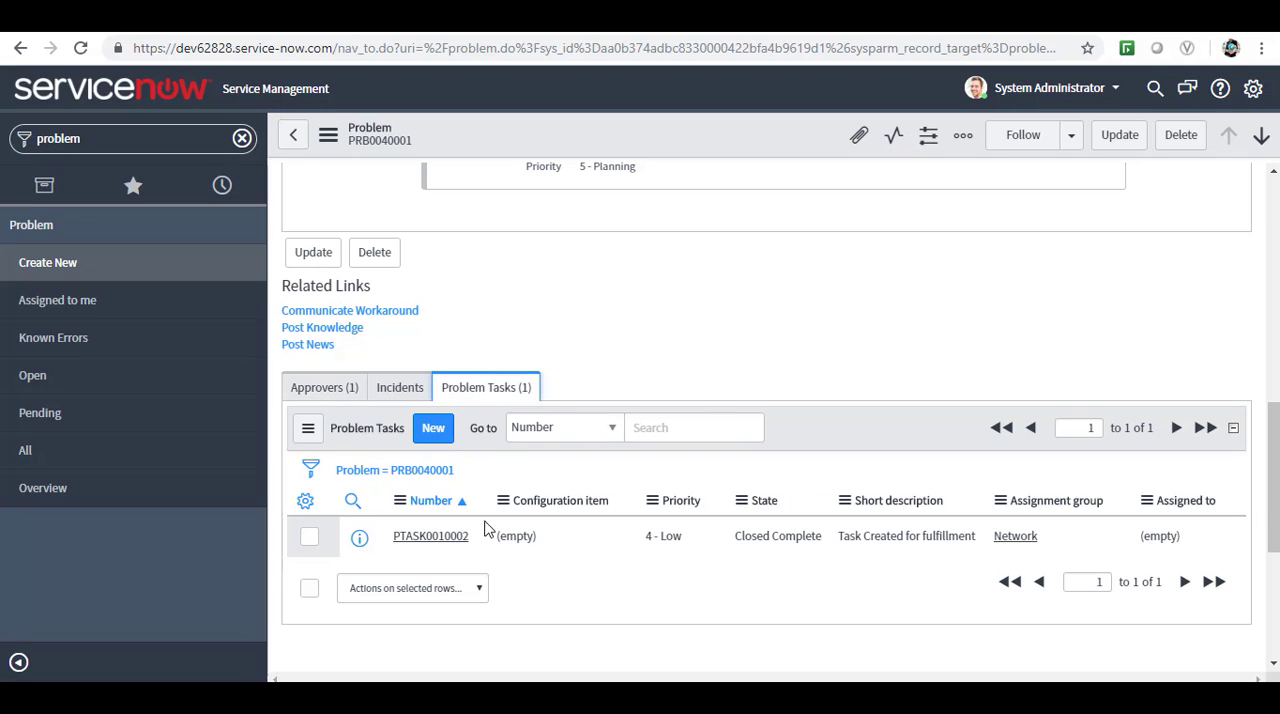
left_click(425, 540)
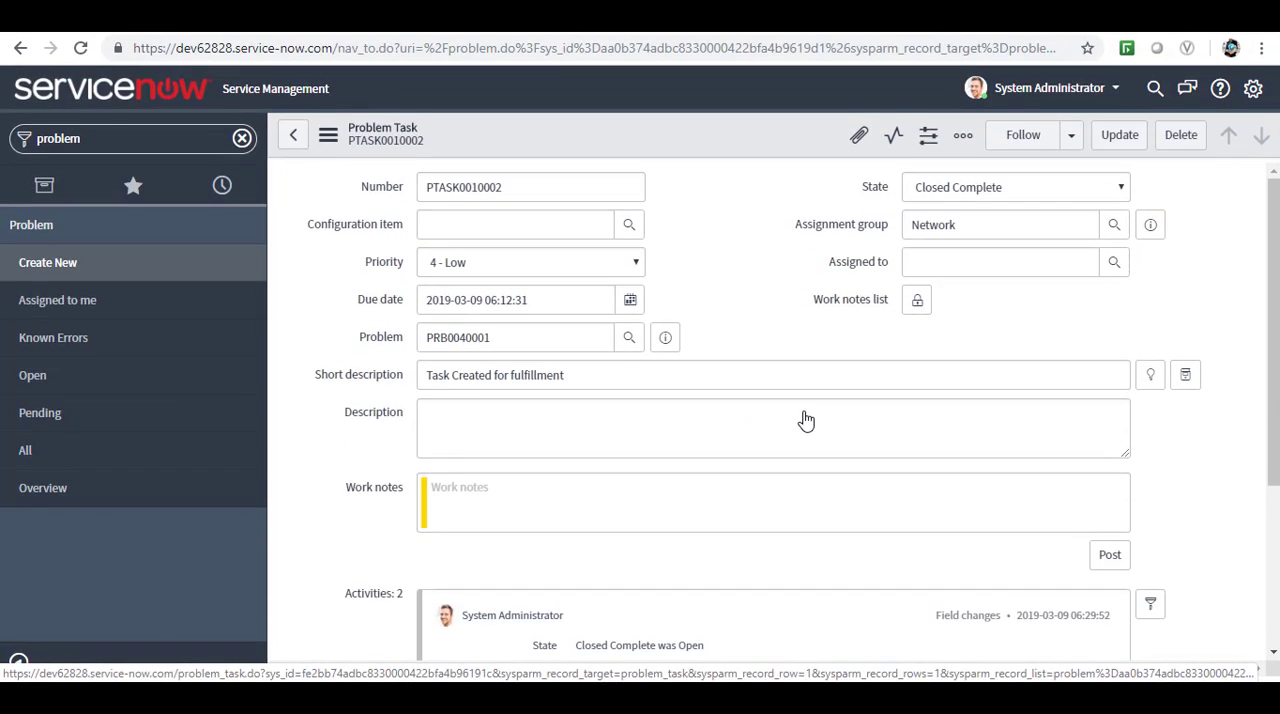
left_click_drag(969, 228, 911, 231)
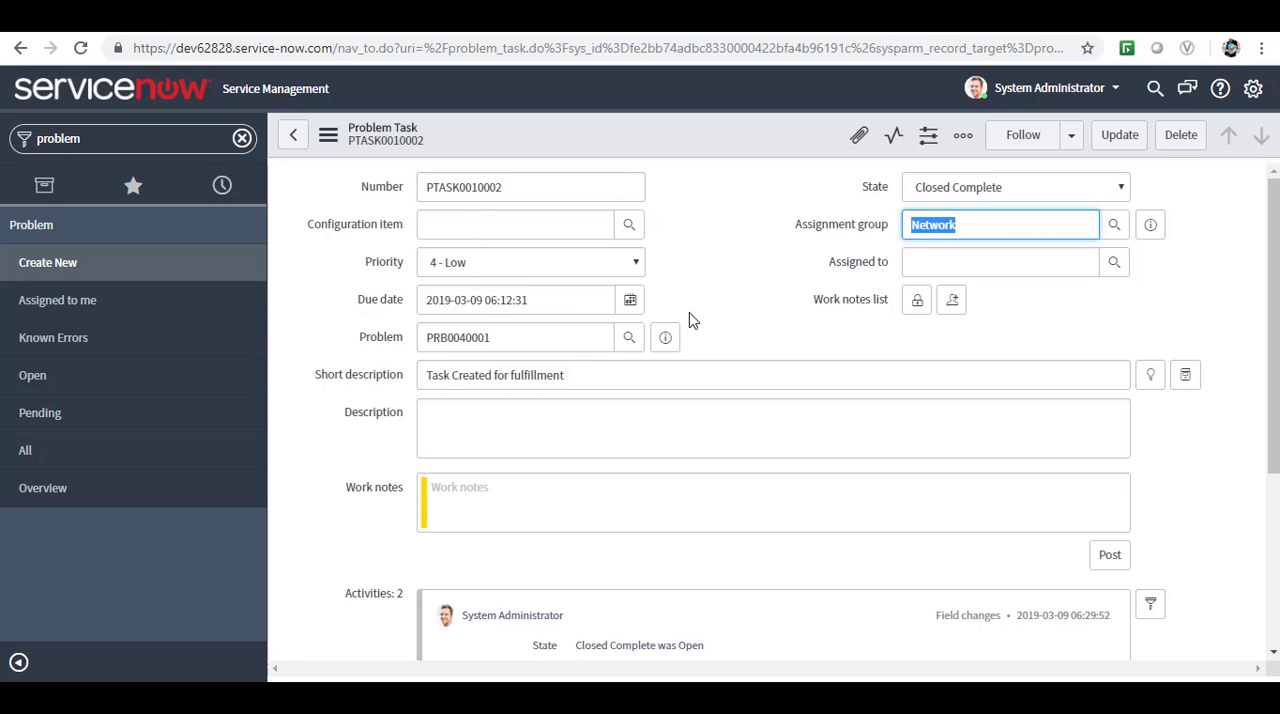
mouse_move(1275, 326)
left_mouse_down()
mouse_move(1275, 494)
mouse_move(1275, 327)
left_mouse_up()
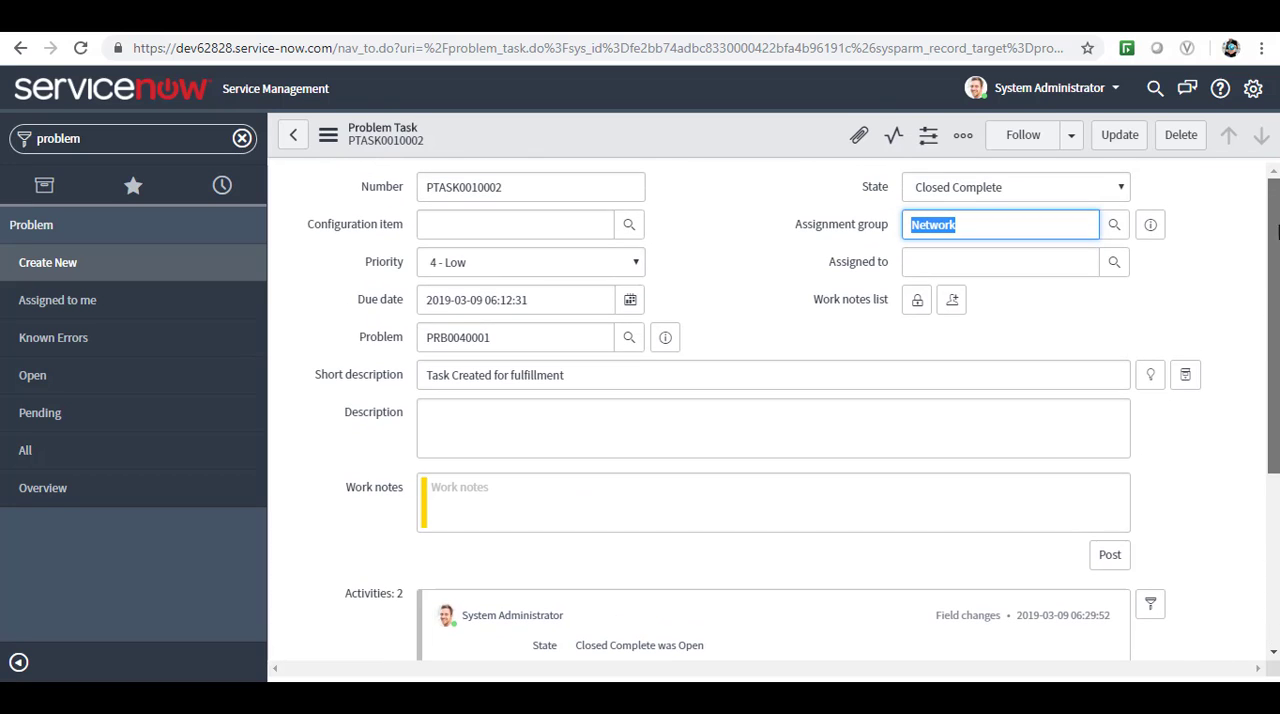
left_click(969, 224)
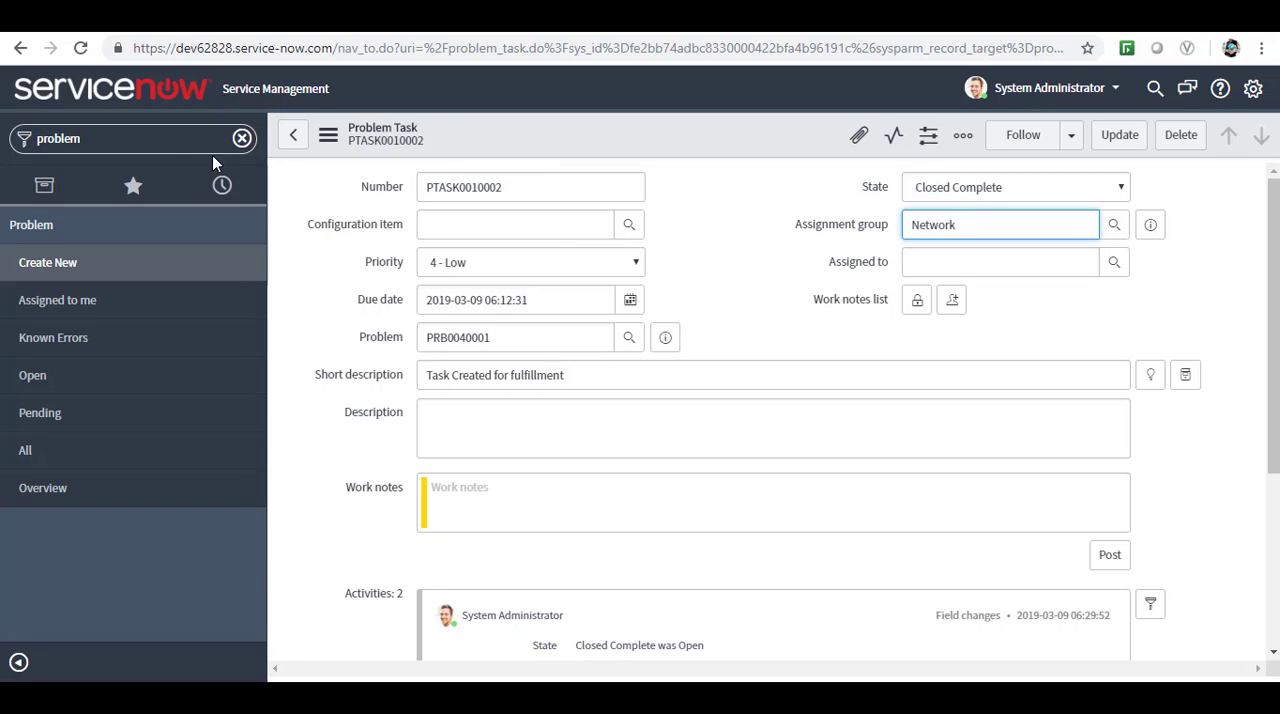
Filter the navigator for "workflow" and open the list of all live workflow contexts.
left_click(127, 142)
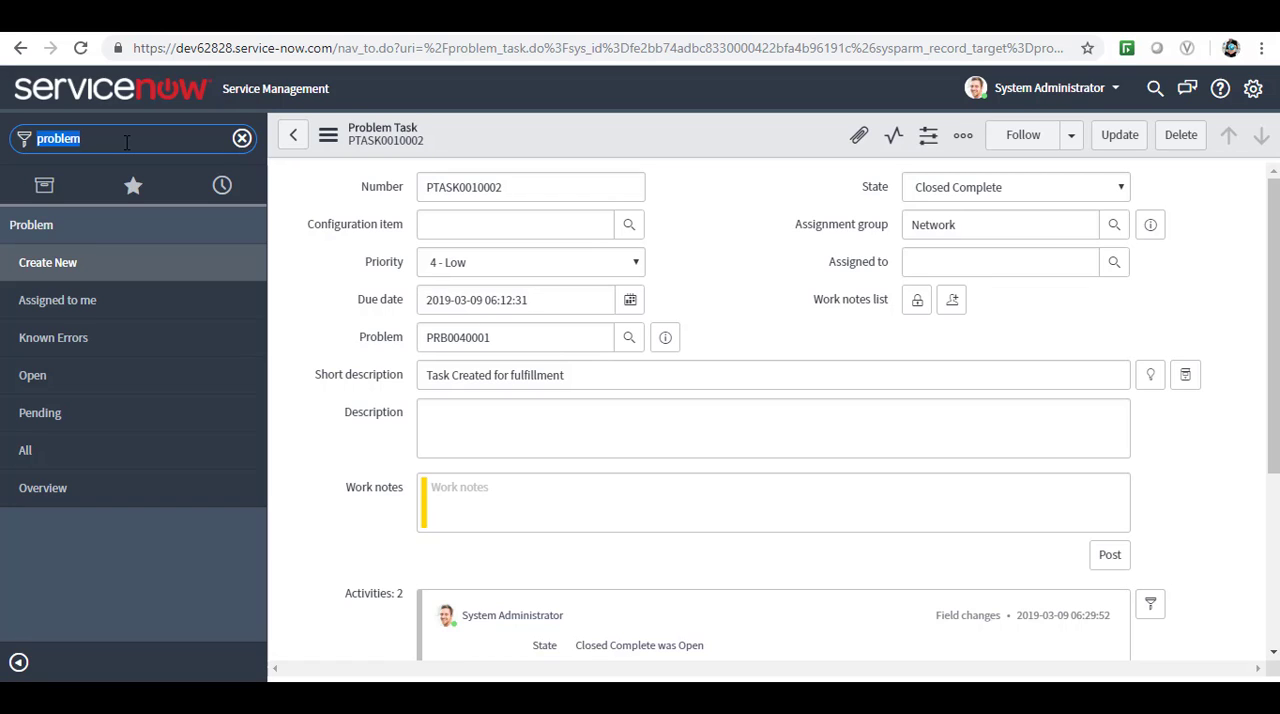
key("BackSpace")
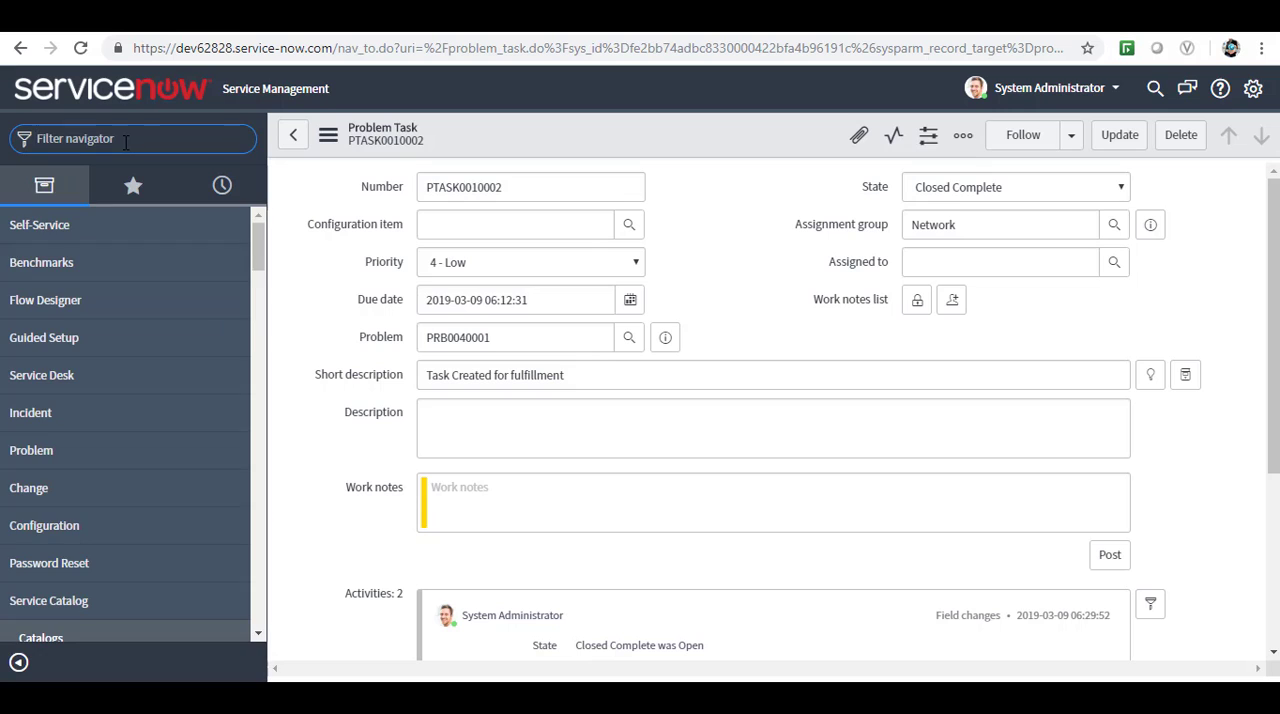
type("workflow")
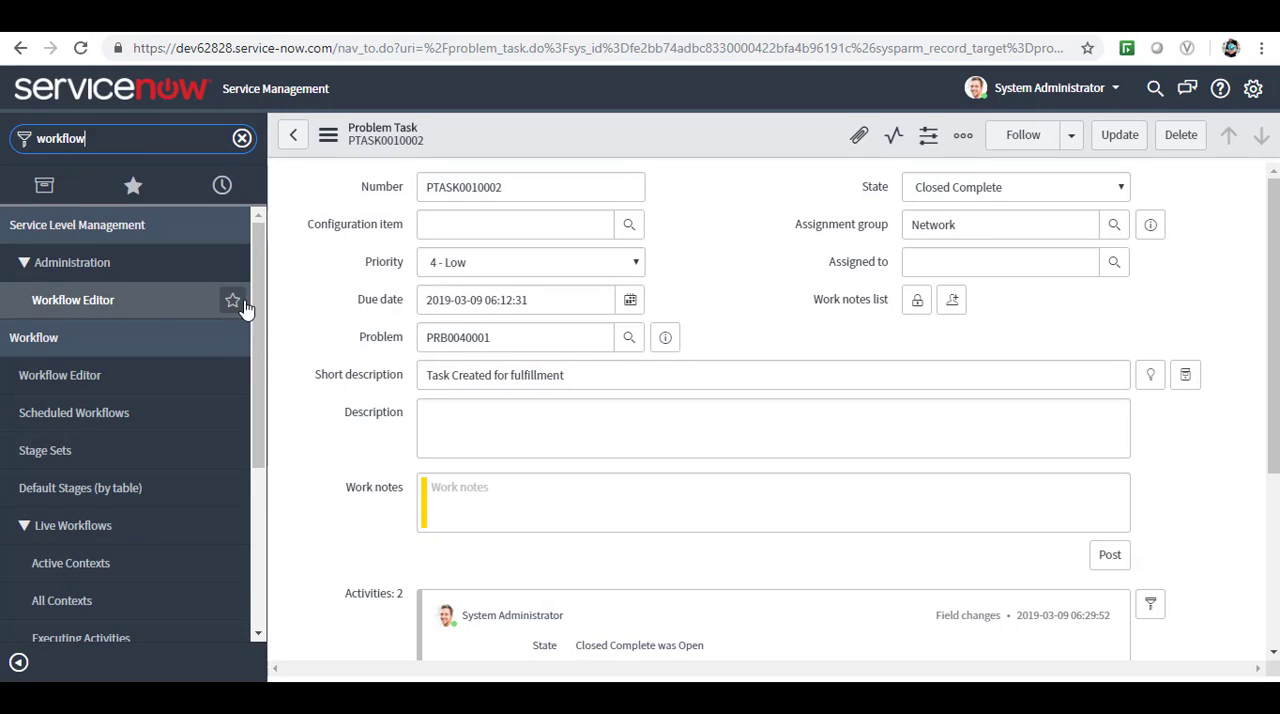
scroll(262, 450, "down", 1)
scroll(262, 450, "down", 1)
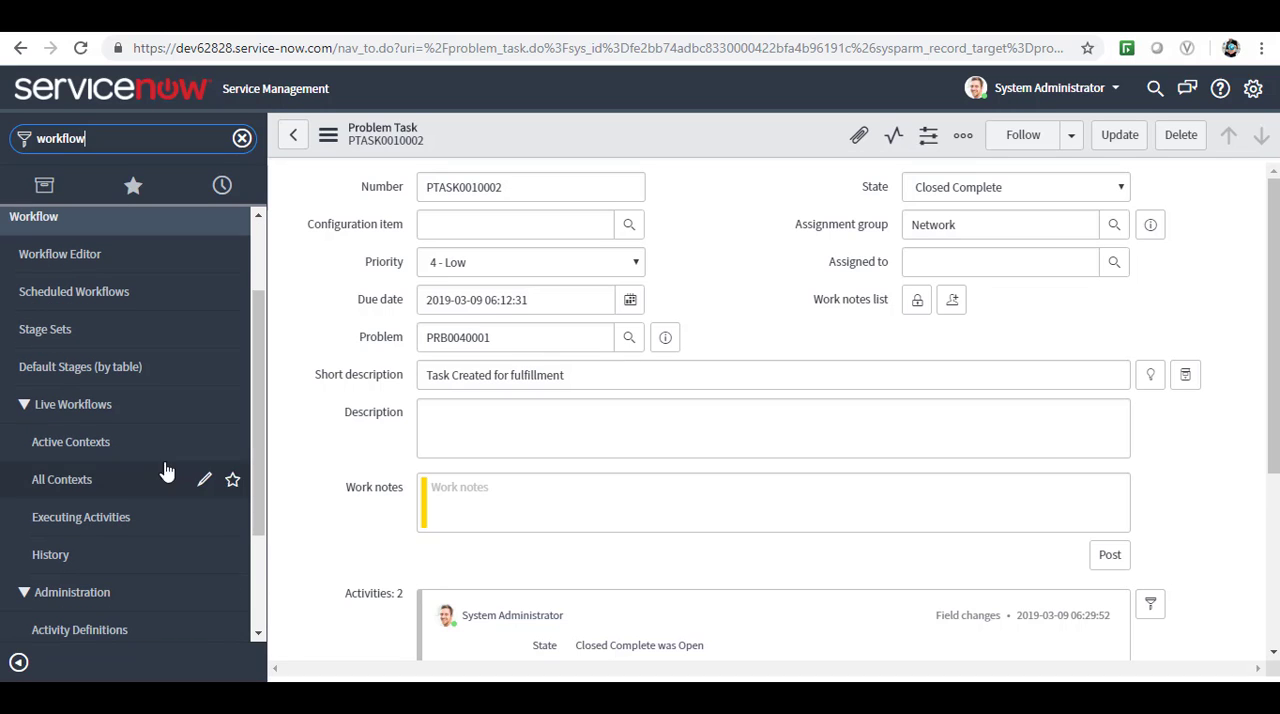
left_click(70, 484)
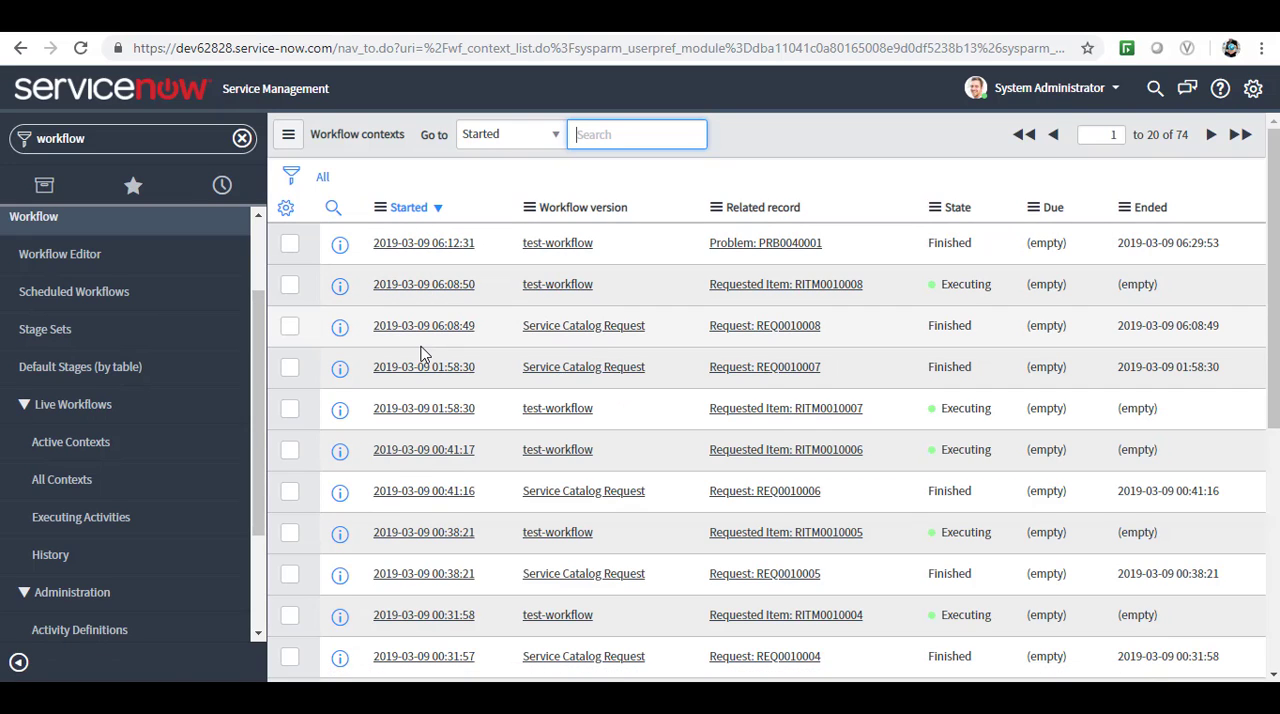
Open the test-workflow context related to problem PRB0040001 and show its workflow diagram.
left_click(408, 250)
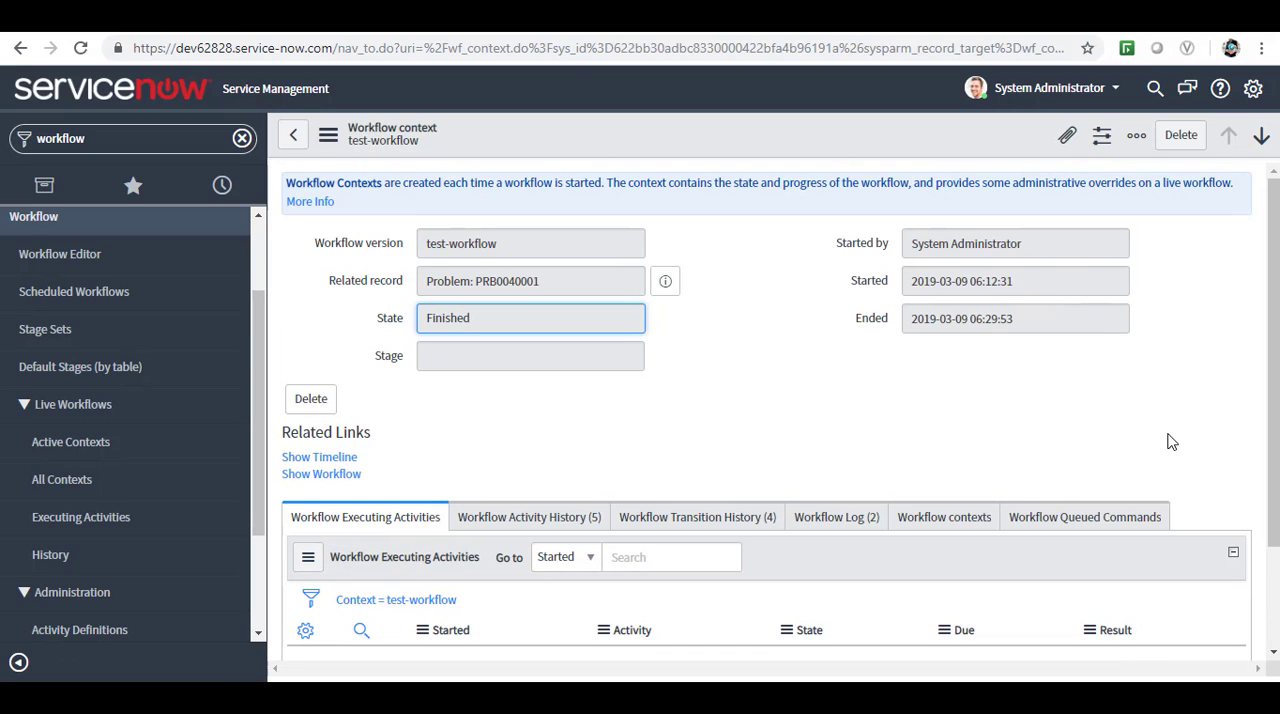
left_click_drag(1272, 433, 1268, 470)
left_click(329, 414)
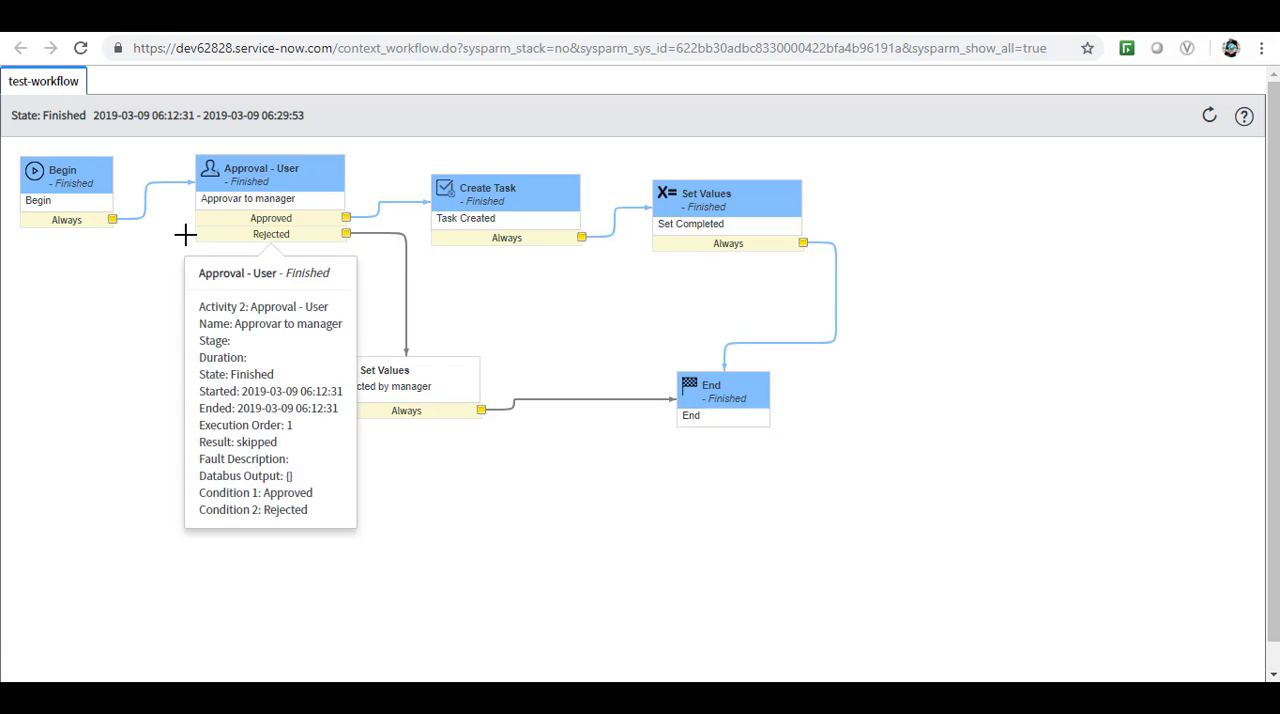
Examine the execution details of the Approval - User, Create Task, Set Values and End activities in the workflow diagram.
mouse_move(314, 229)
mouse_move(463, 229)
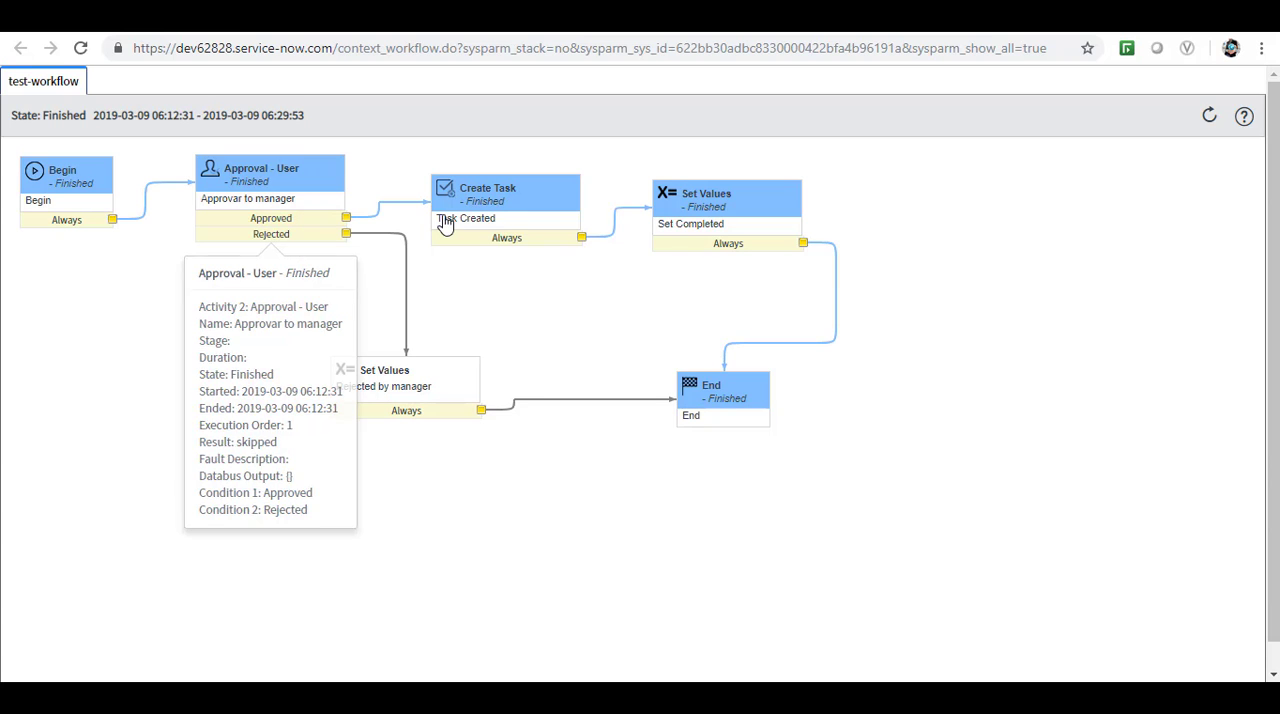
mouse_move(476, 205)
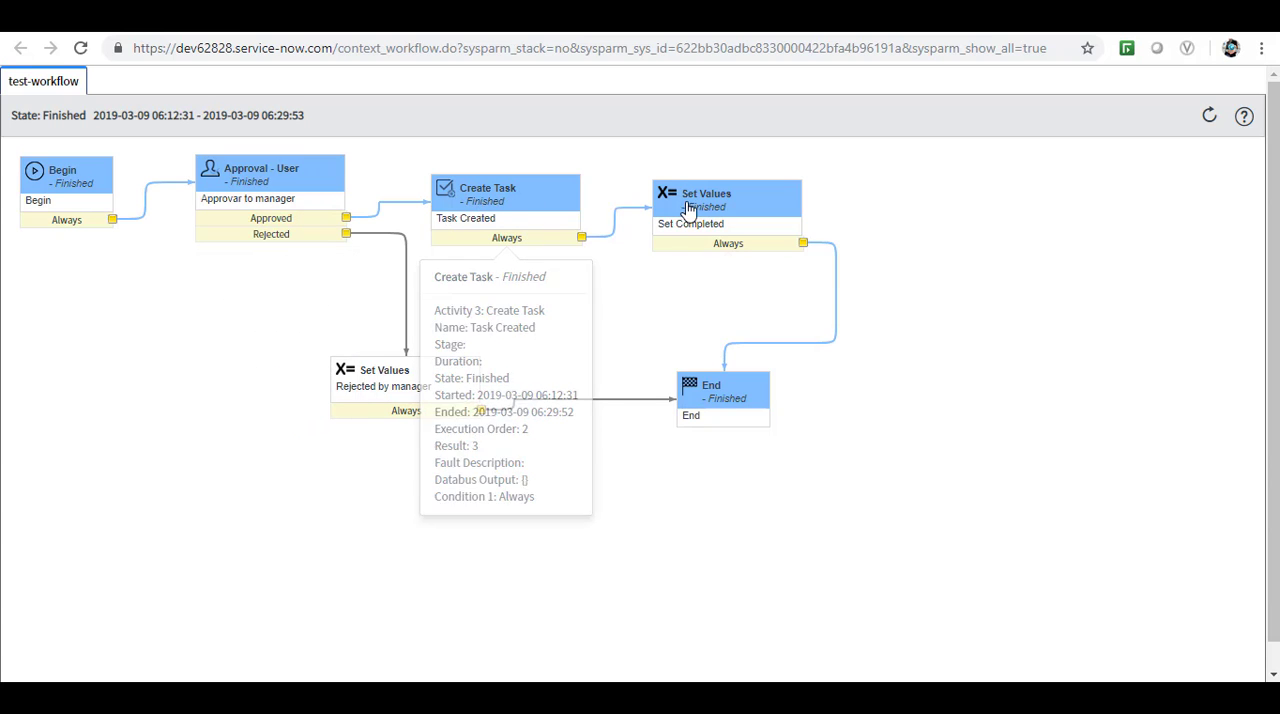
mouse_move(678, 238)
mouse_move(388, 397)
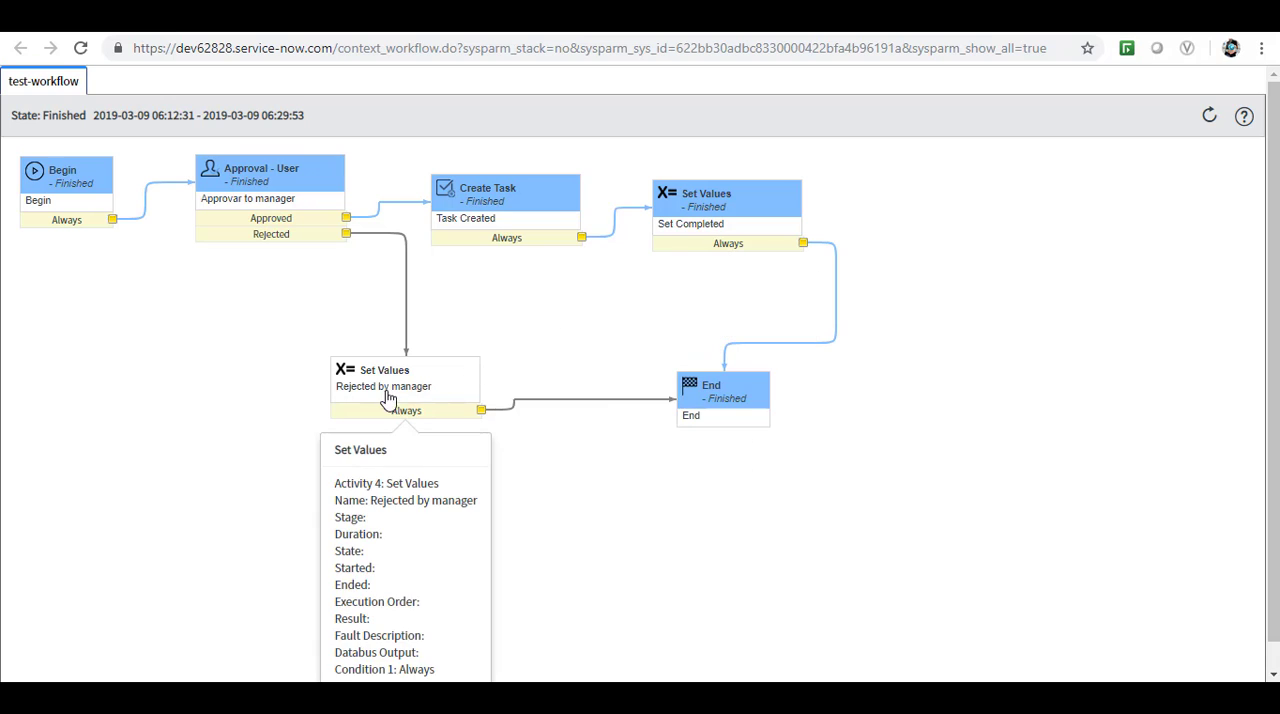
mouse_move(666, 411)
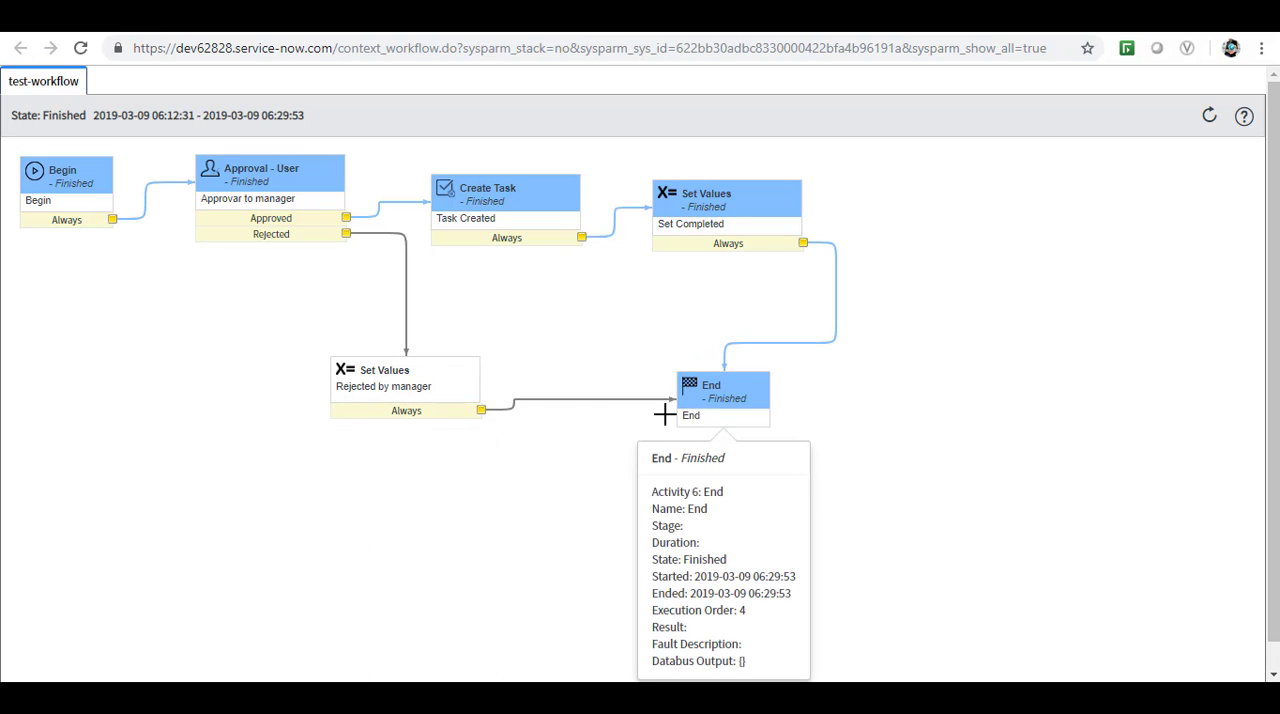